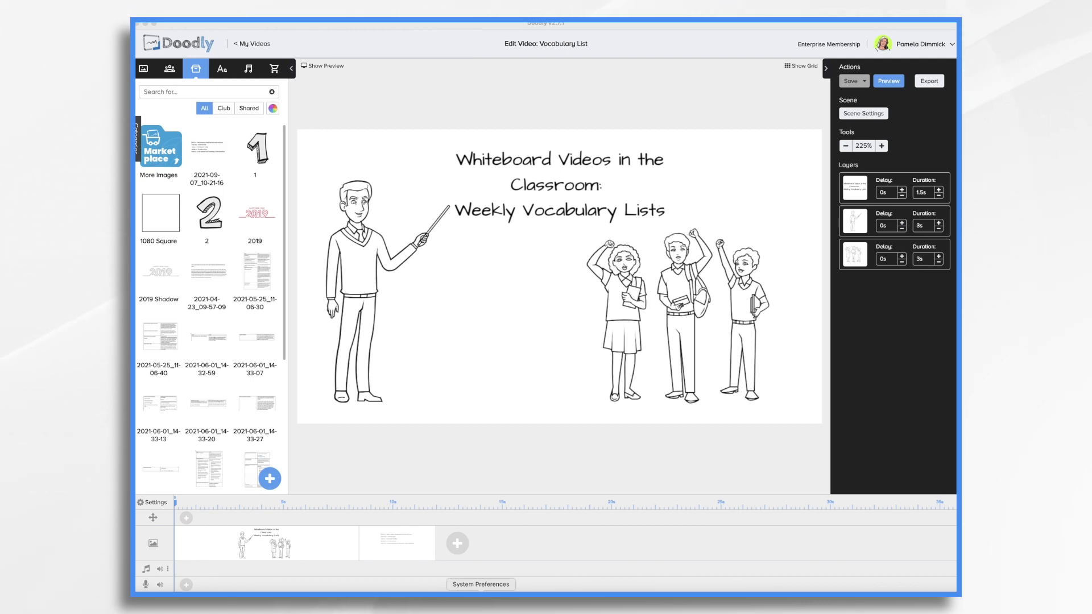
Show the second scene, listing the five vocabulary words with their definitions
{"action": "left_click", "coordinate": [401, 549]}
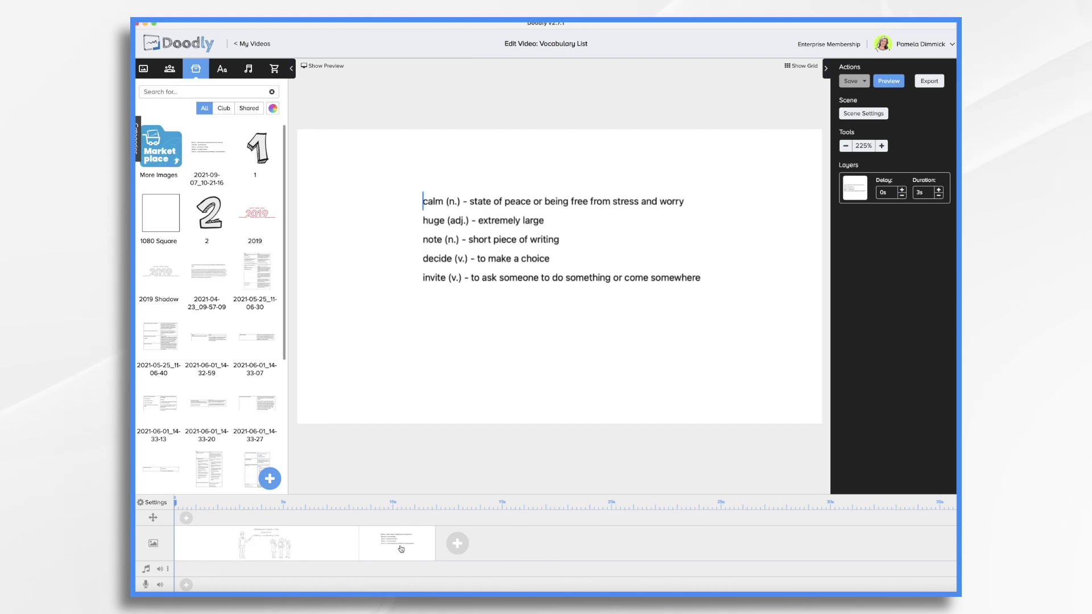
Add an Acme-Regular 'Vocabulary List' title, move the definitions lower, and place an Akrobat-Semibold text element
{"action": "left_click", "coordinate": [222, 70]}
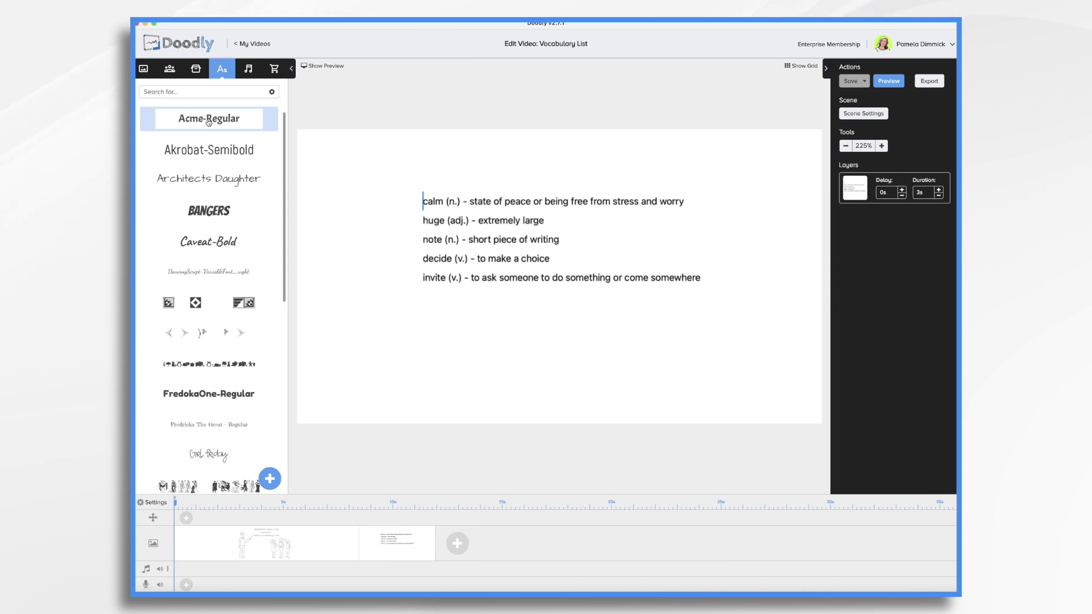
{"action": "left_click_drag", "start_coordinate": [209, 122], "coordinate": [520, 173]}
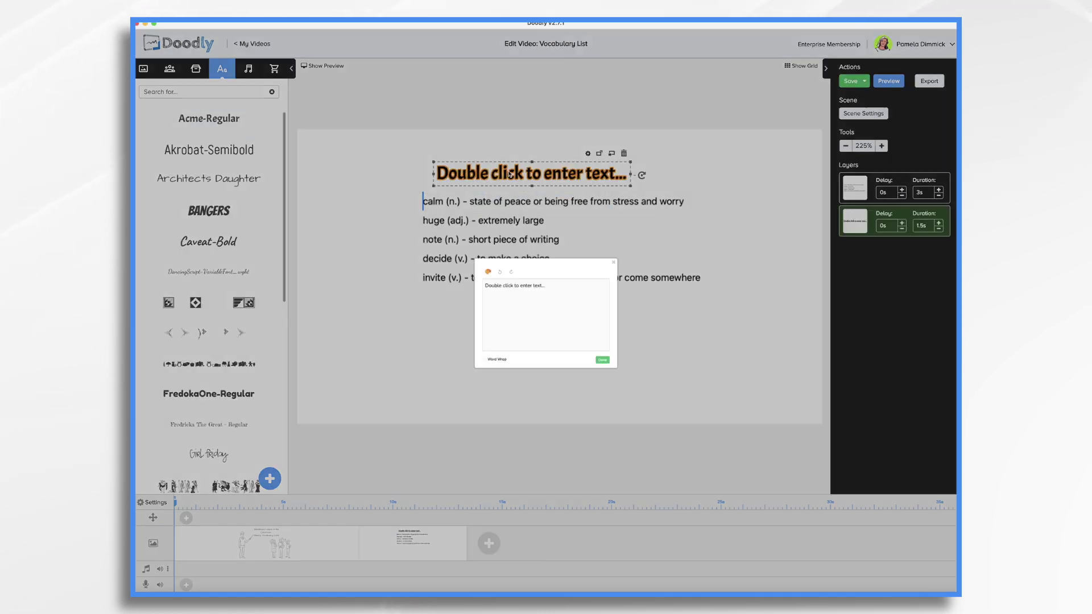
{"action": "key", "text": "ctrl+a"}
{"action": "type", "text": "Vocabulary List"}
{"action": "left_click", "coordinate": [534, 163]}
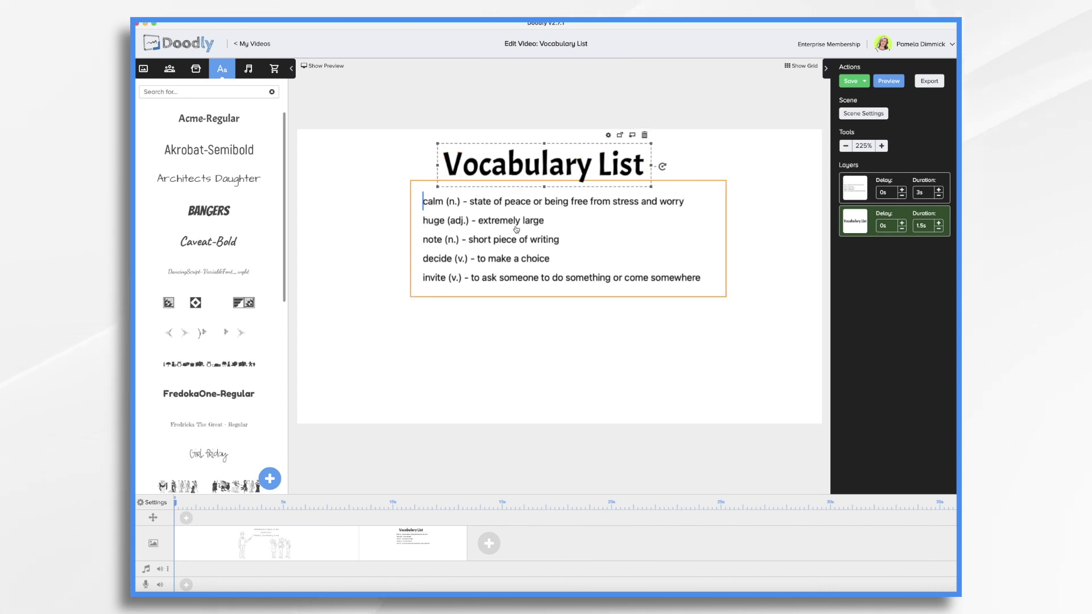
{"action": "left_click_drag", "start_coordinate": [516, 229], "coordinate": [510, 343]}
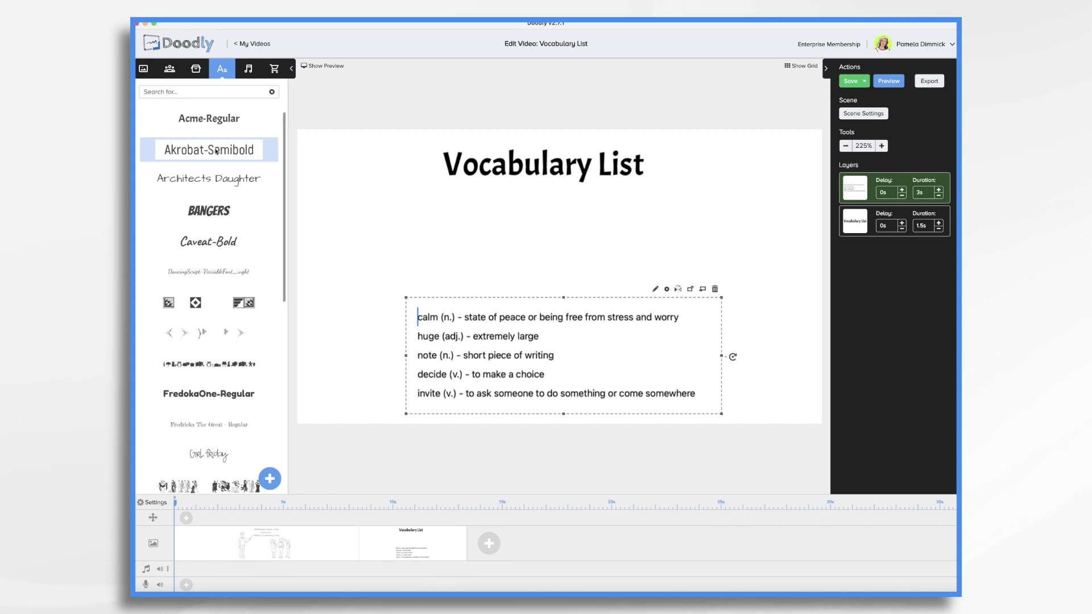
{"action": "left_click_drag", "start_coordinate": [216, 151], "coordinate": [516, 232]}
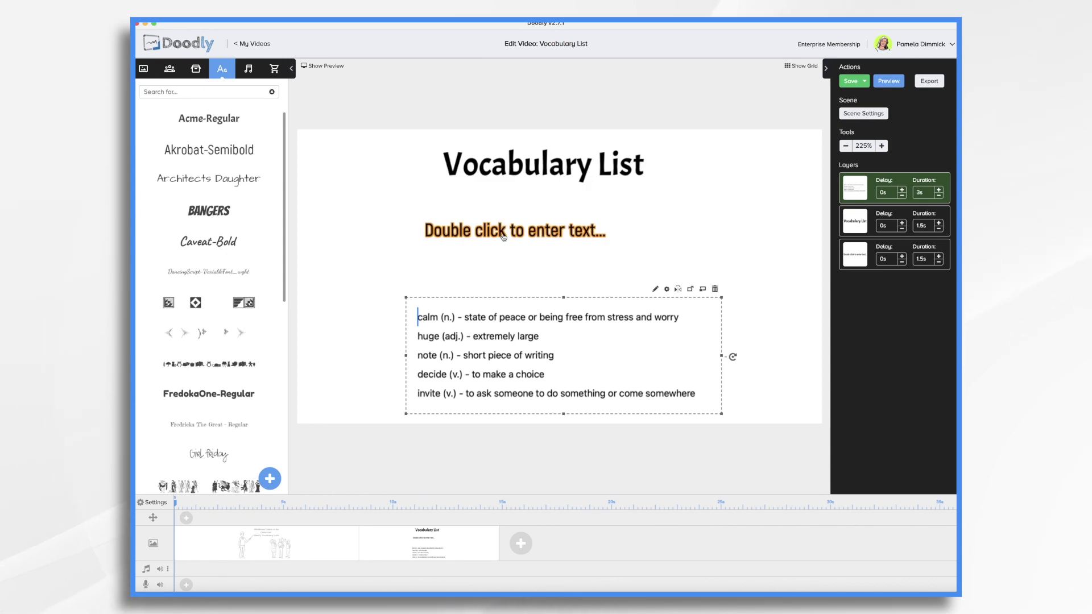
Enter the words Calm and Huge into two Akrobat-Semibold text elements
{"action": "double_click", "coordinate": [504, 234]}
{"action": "type", "text": "Calm"}
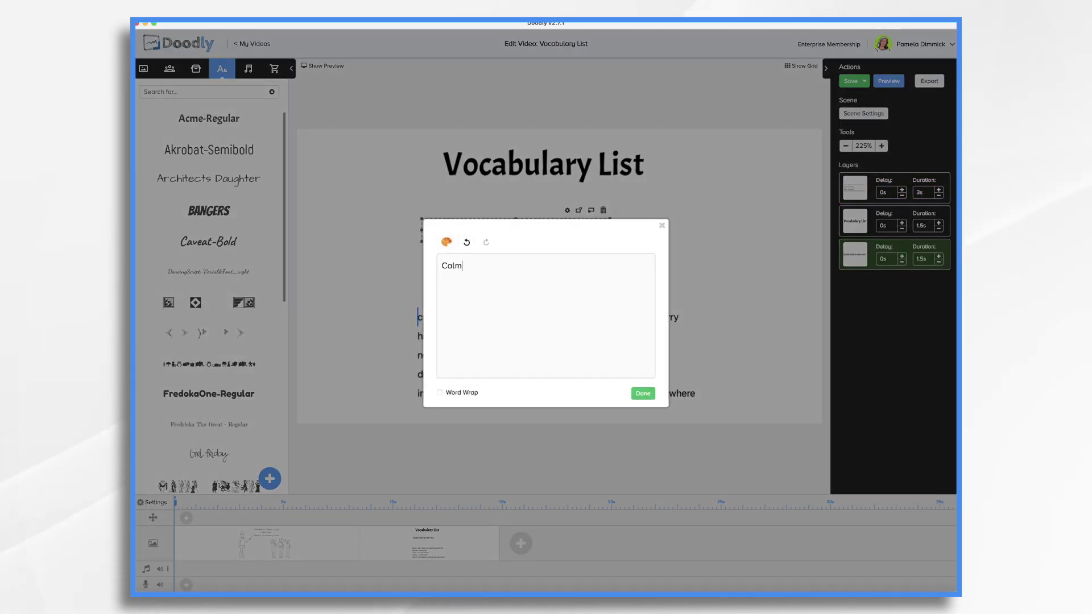
{"action": "left_click", "coordinate": [645, 397]}
{"action": "left_click_drag", "start_coordinate": [209, 150], "coordinate": [521, 260]}
{"action": "double_click", "coordinate": [521, 257]}
{"action": "type", "text": "Huge"}
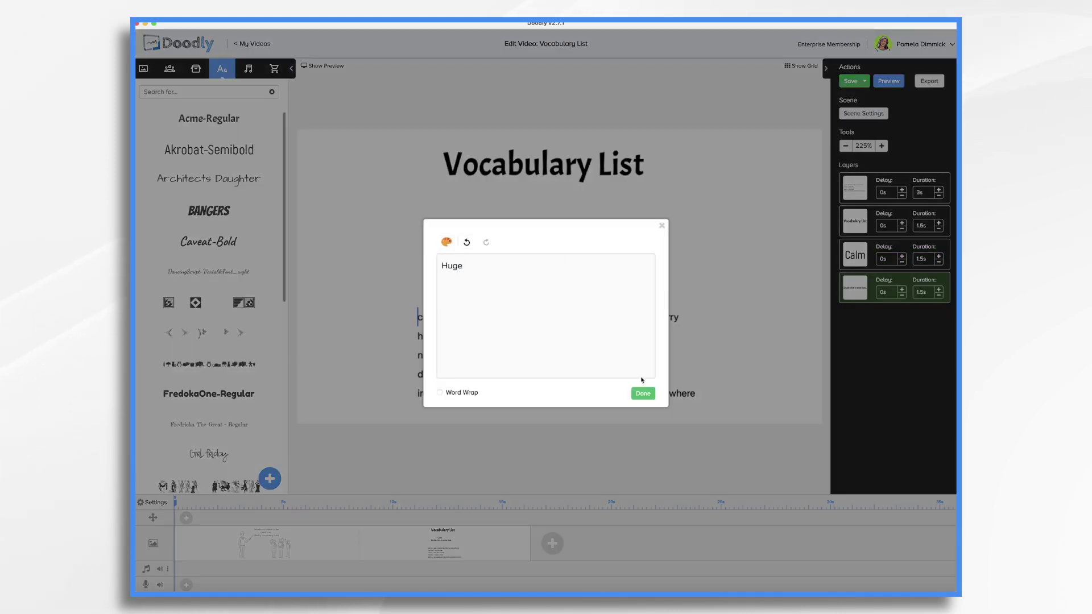
{"action": "left_click", "coordinate": [642, 393]}
Add Note and Decide as two more Akrobat-Semibold word elements
{"action": "left_click_drag", "start_coordinate": [208, 178], "coordinate": [531, 275]}
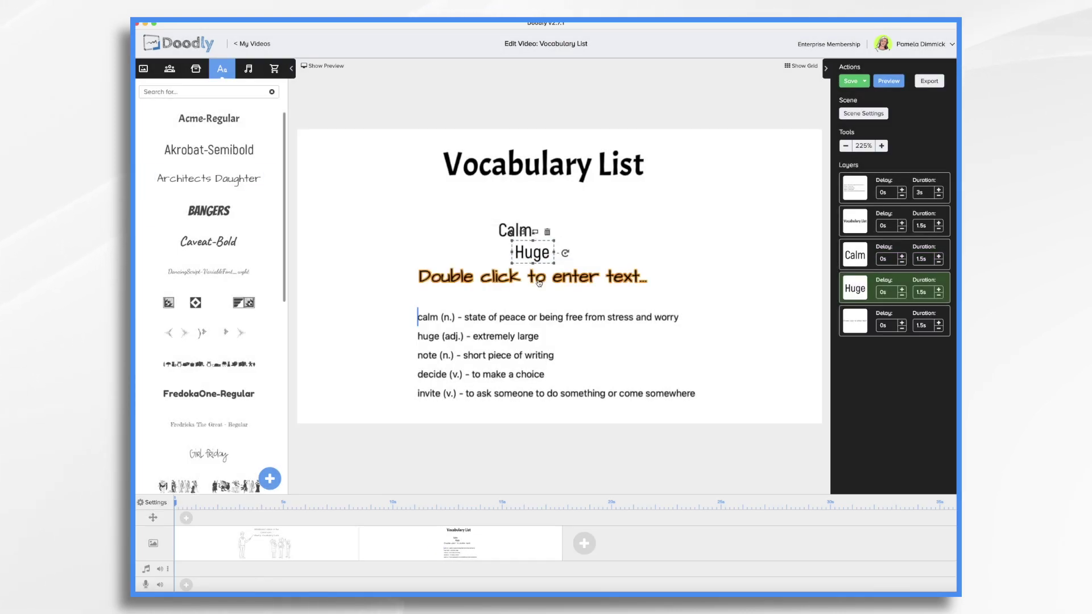
{"action": "double_click", "coordinate": [531, 275]}
{"action": "key", "text": "ctrl+a"}
{"action": "type", "text": "Note"}
{"action": "left_click", "coordinate": [642, 393]}
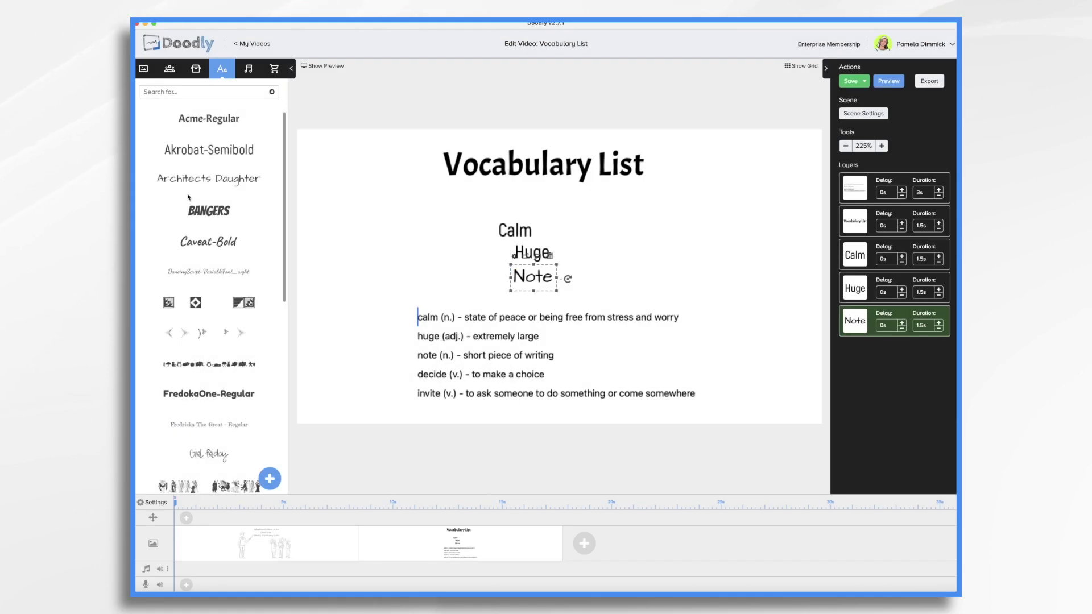
{"action": "left_click_drag", "start_coordinate": [209, 150], "coordinate": [500, 284]}
{"action": "double_click", "coordinate": [501, 284]}
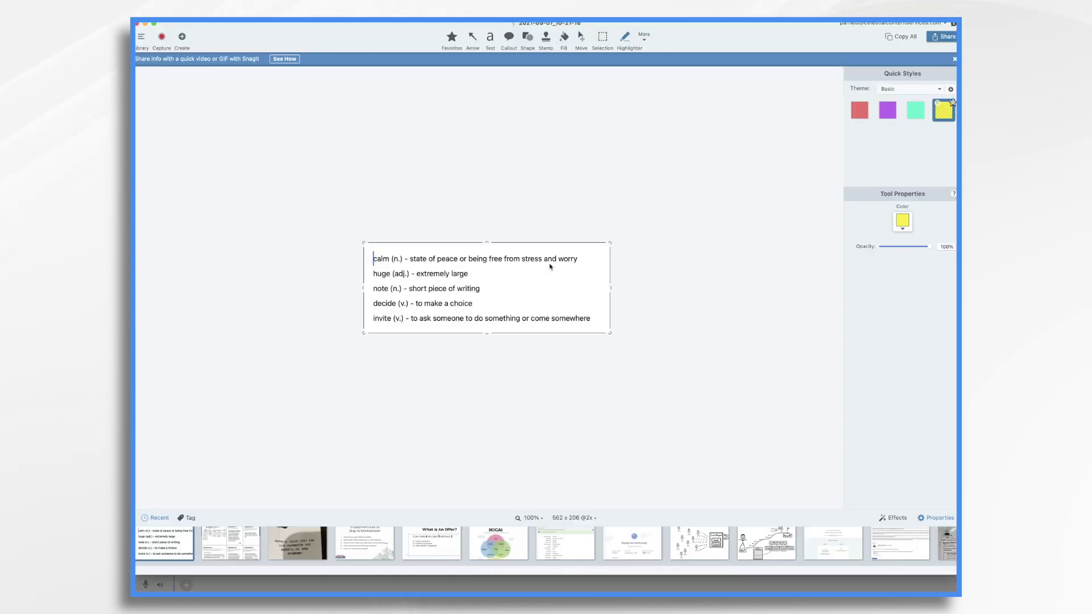
{"action": "key", "text": "ctrl+a"}
{"action": "key", "text": "BackSpace"}
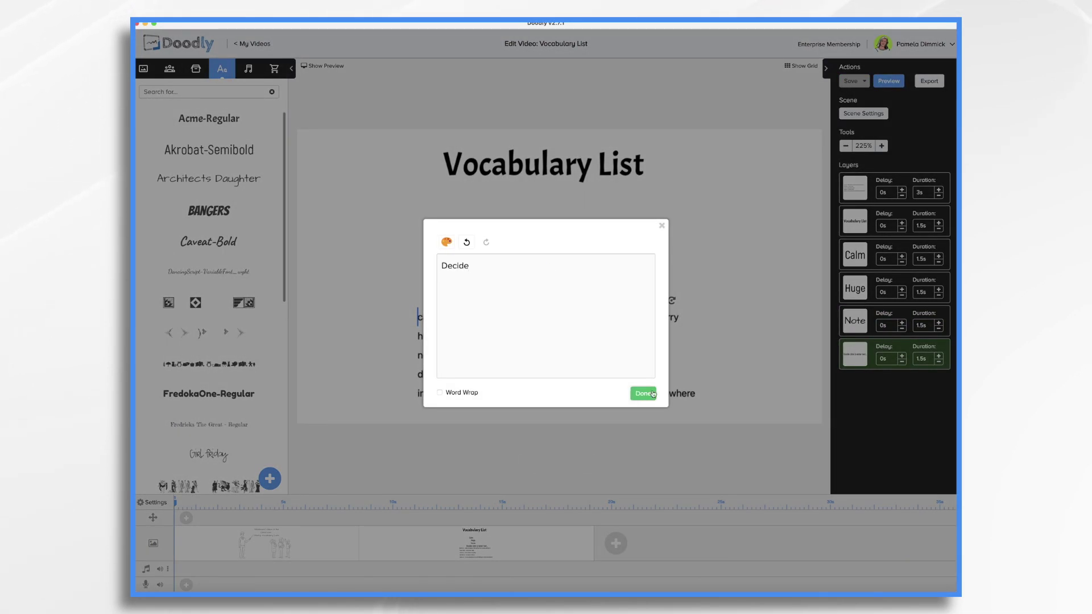
{"action": "left_click", "coordinate": [653, 393]}
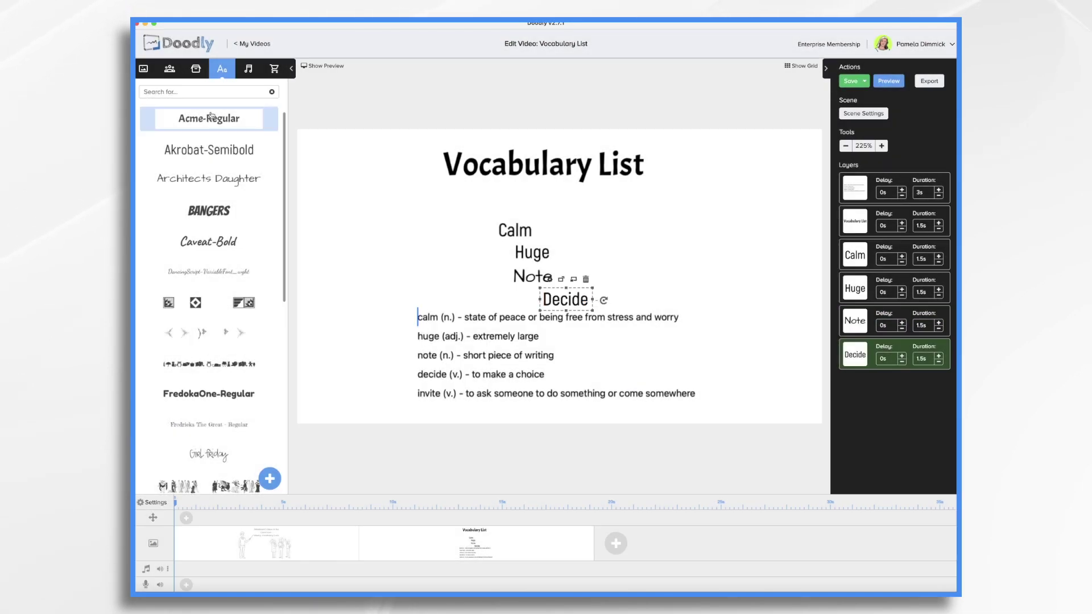
Add Invite as the fifth word text element
{"action": "left_click_drag", "start_coordinate": [209, 149], "coordinate": [443, 273]}
{"action": "double_click", "coordinate": [444, 273]}
{"action": "key", "text": "ctrl+a"}
{"action": "type", "text": "Invite"}
{"action": "left_click", "coordinate": [643, 393]}
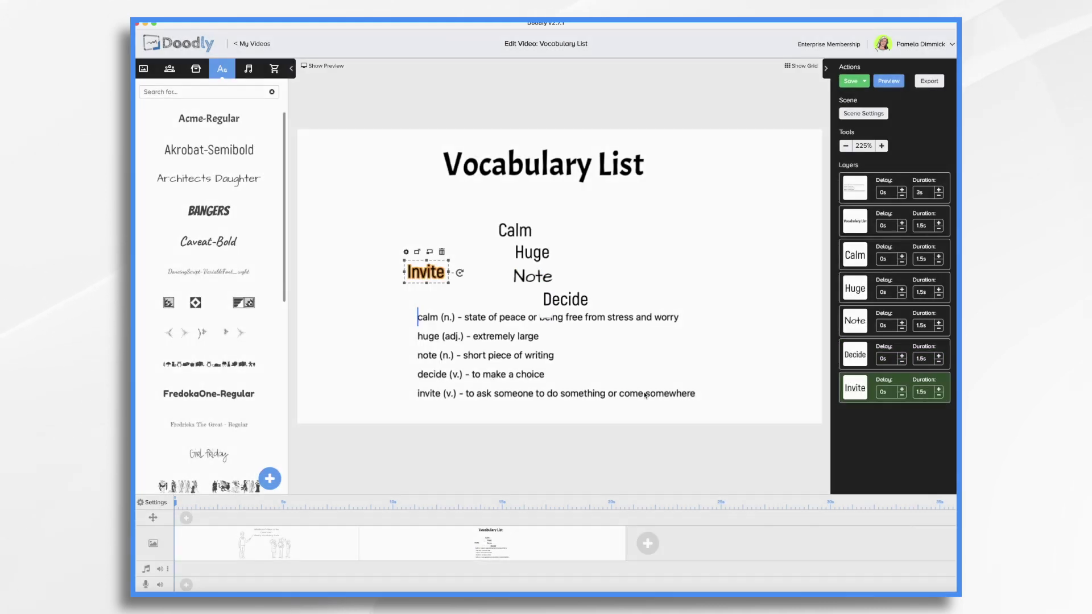
Stack Calm, Huge, Note and the remaining words in a left-hand column
{"action": "left_click", "coordinate": [533, 277]}
{"action": "left_click_drag", "start_coordinate": [515, 229], "coordinate": [370, 204]}
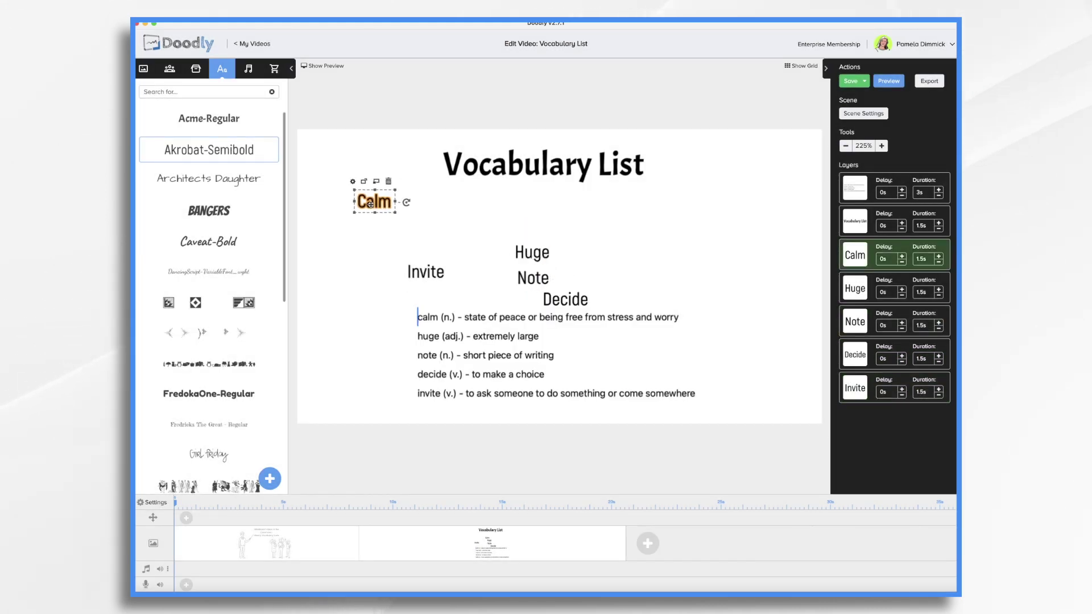
{"action": "left_click_drag", "start_coordinate": [532, 252], "coordinate": [377, 231]}
{"action": "left_click_drag", "start_coordinate": [532, 278], "coordinate": [374, 257]}
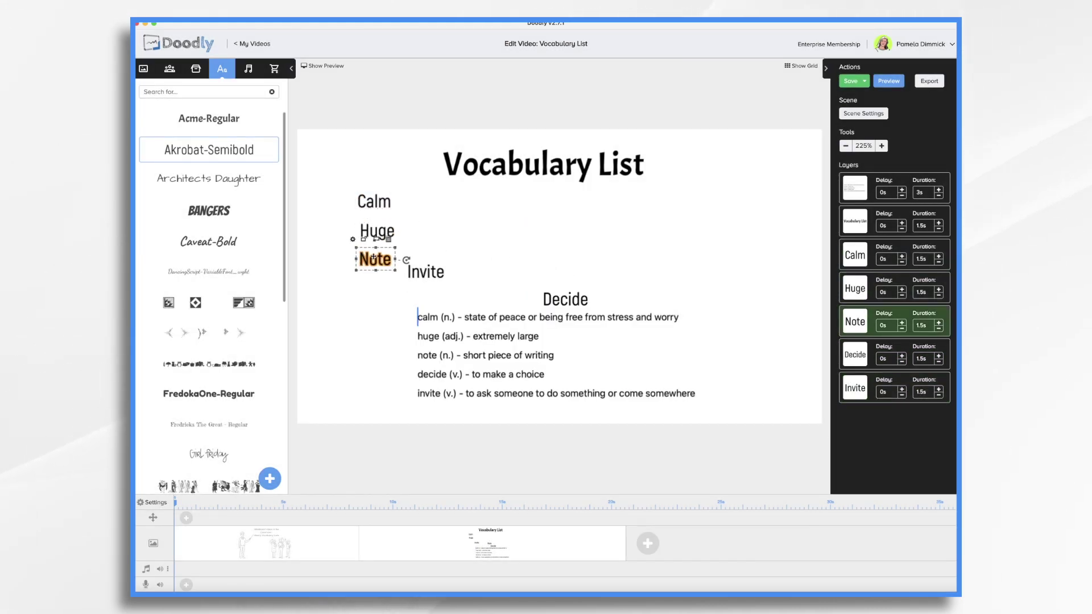
{"action": "left_click_drag", "start_coordinate": [565, 298], "coordinate": [376, 331]}
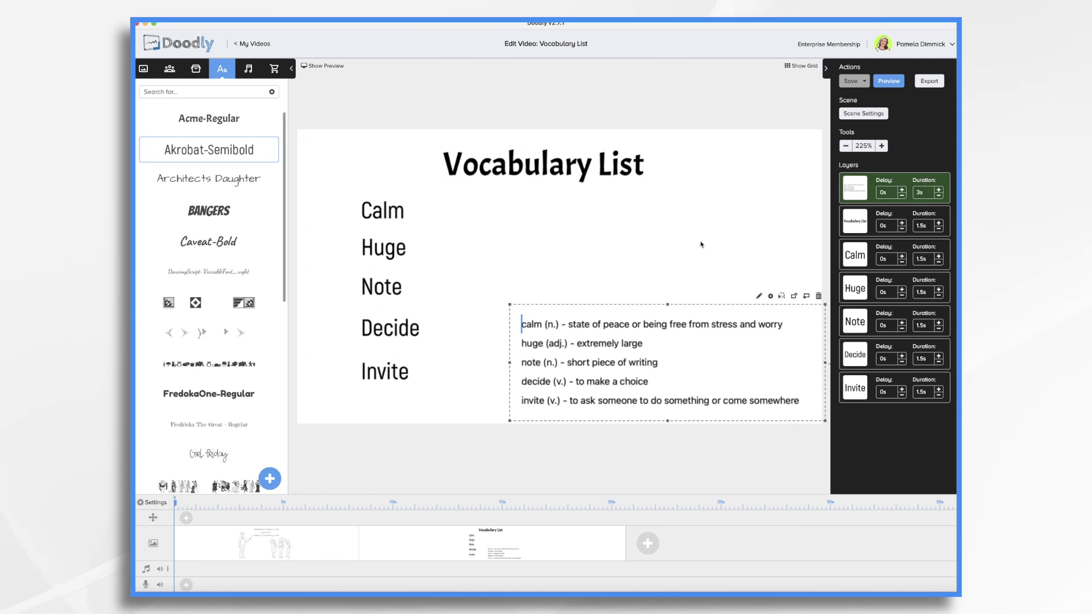
Place an enlarged Students in Raising Hands illustration on the right of the scene
{"action": "left_click", "coordinate": [168, 69]}
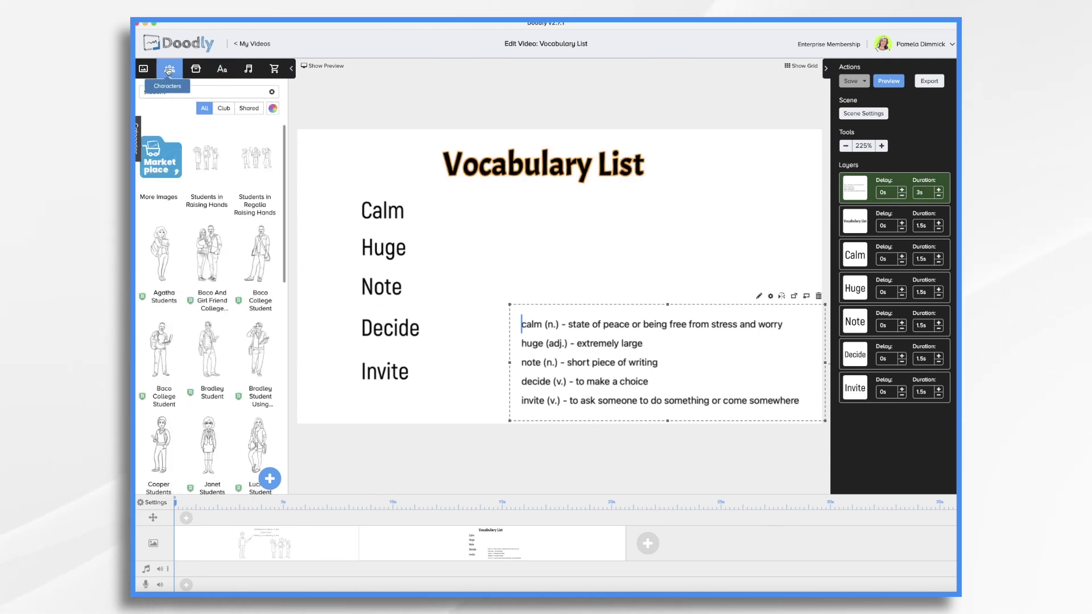
{"action": "left_click_drag", "start_coordinate": [207, 158], "coordinate": [620, 282]}
{"action": "left_click_drag", "start_coordinate": [732, 281], "coordinate": [812, 351]}
{"action": "left_click", "coordinate": [817, 354]}
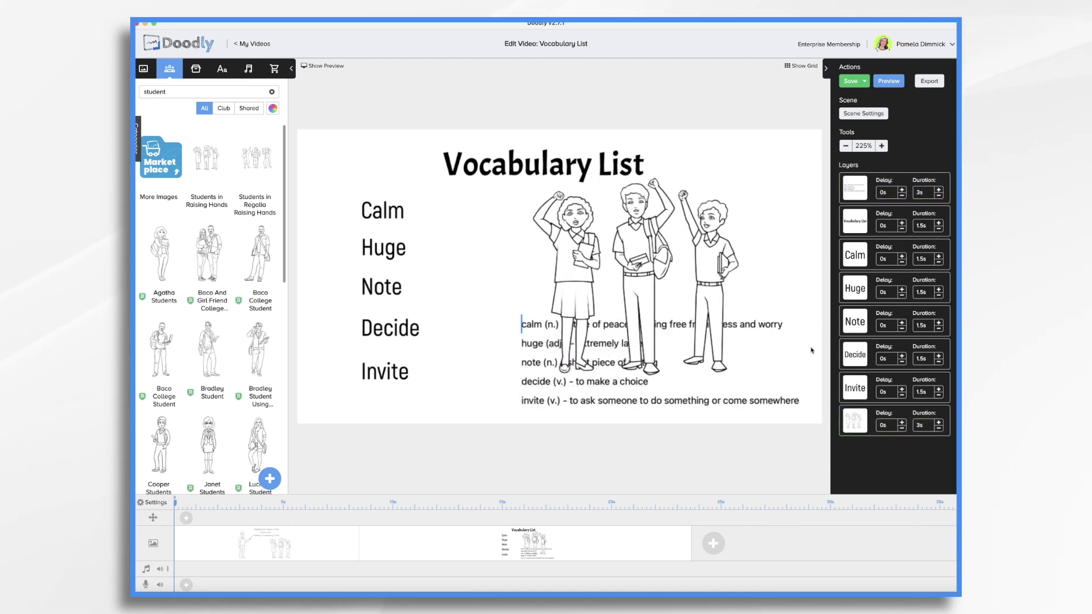
{"action": "left_click_drag", "start_coordinate": [636, 246], "coordinate": [655, 266]}
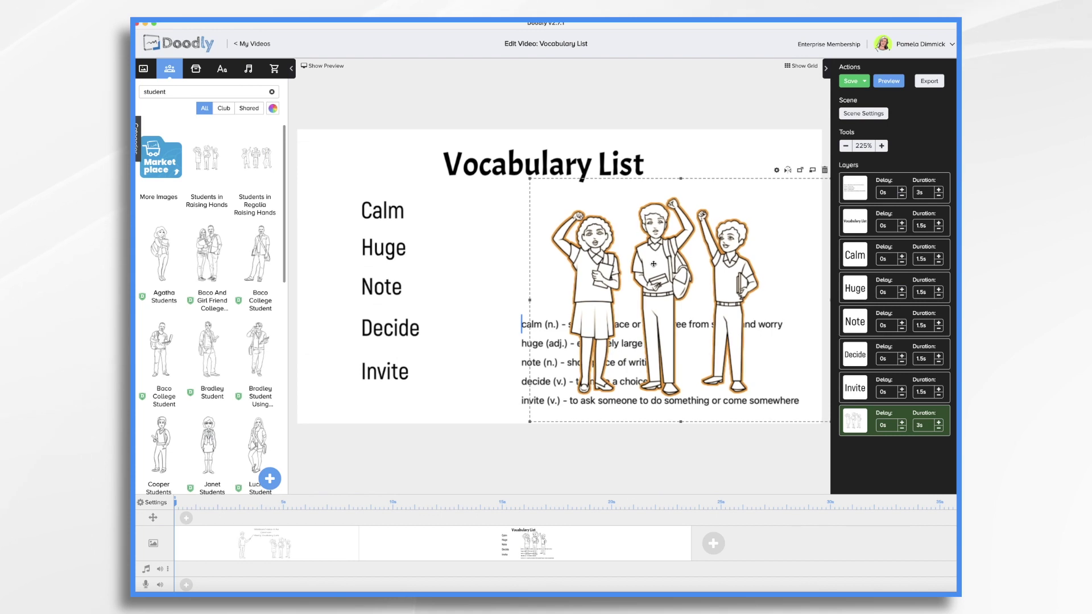
Delete the definitions text box and move the students layer to the top of the order
{"action": "left_click", "coordinate": [519, 372]}
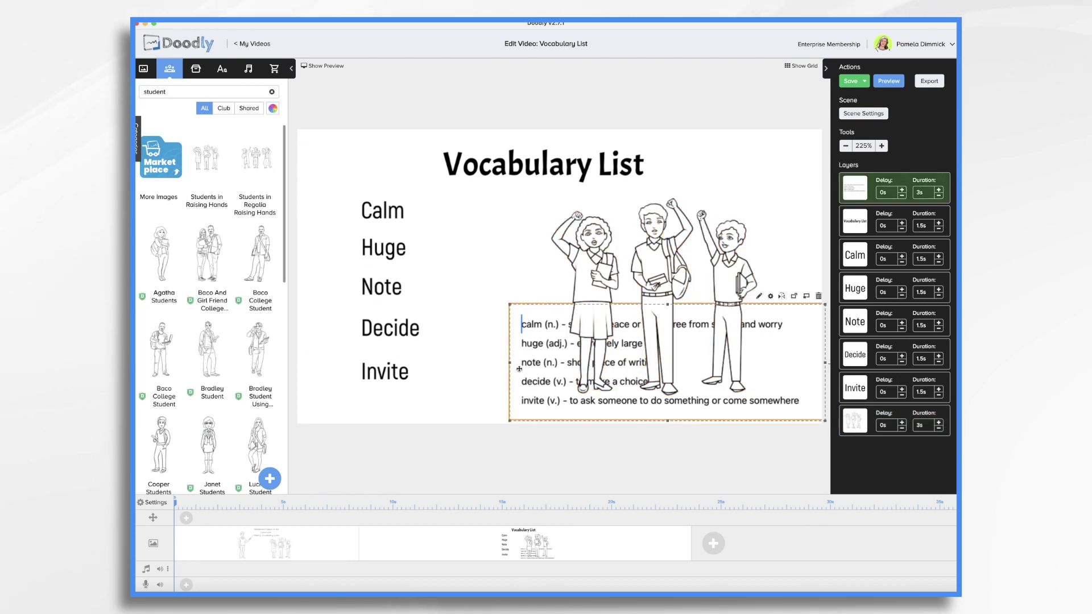
{"action": "left_click", "coordinate": [818, 296]}
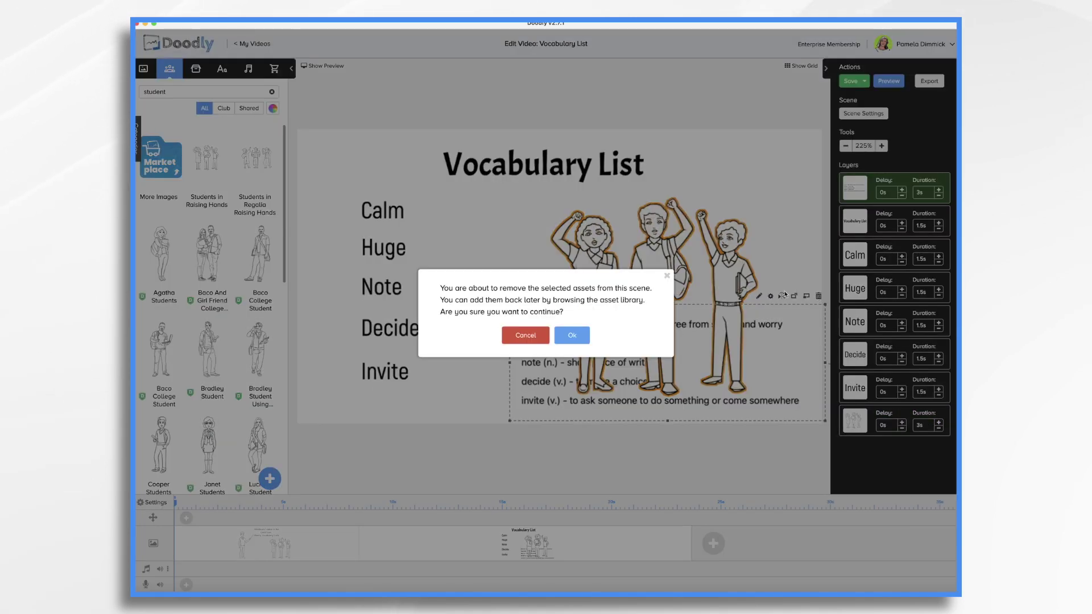
{"action": "left_click", "coordinate": [572, 335]}
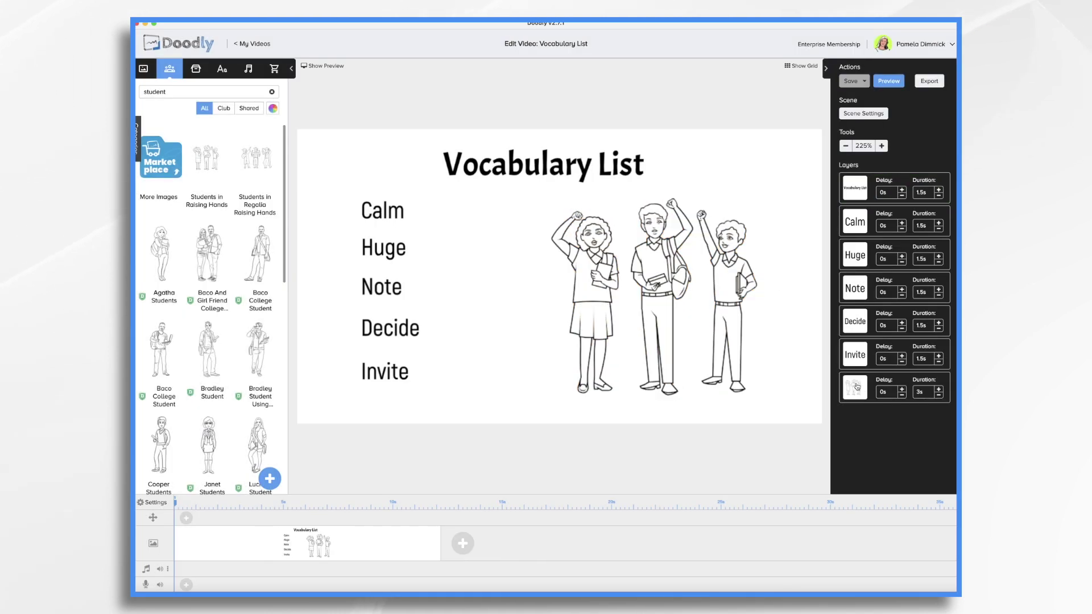
{"action": "left_click_drag", "start_coordinate": [855, 388], "coordinate": [857, 134]}
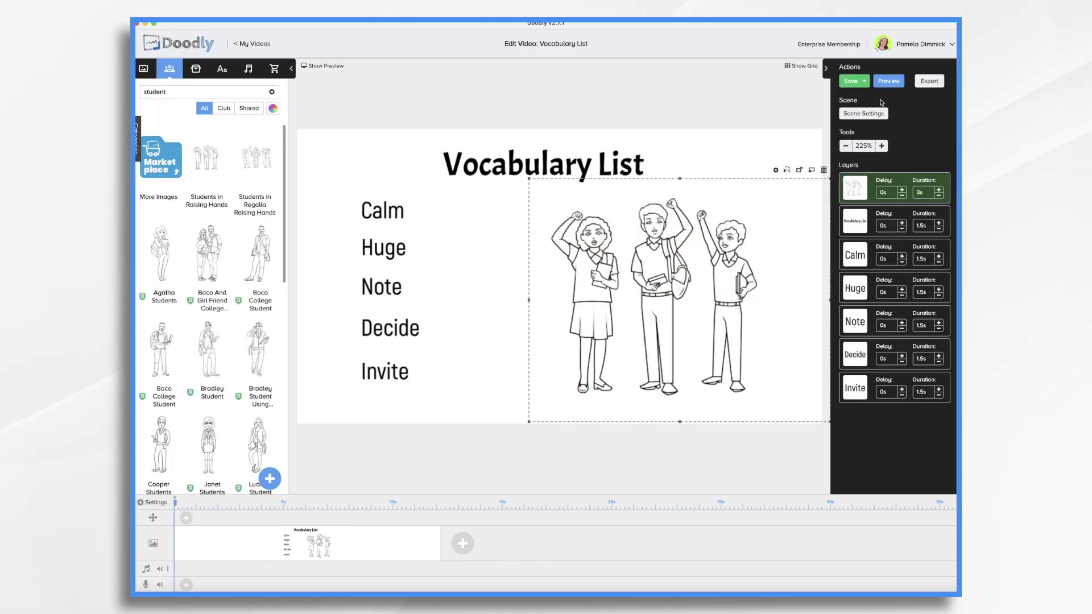
Preview the drawing animation and send the students illustration to the end of the layer order
{"action": "left_click", "coordinate": [890, 81]}
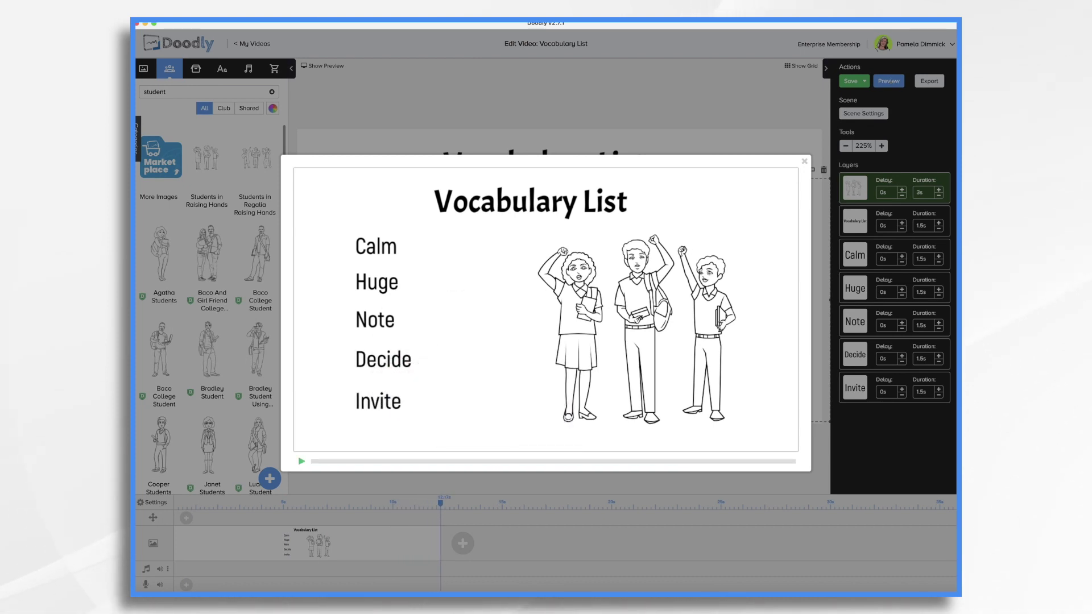
{"action": "left_click", "coordinate": [805, 162]}
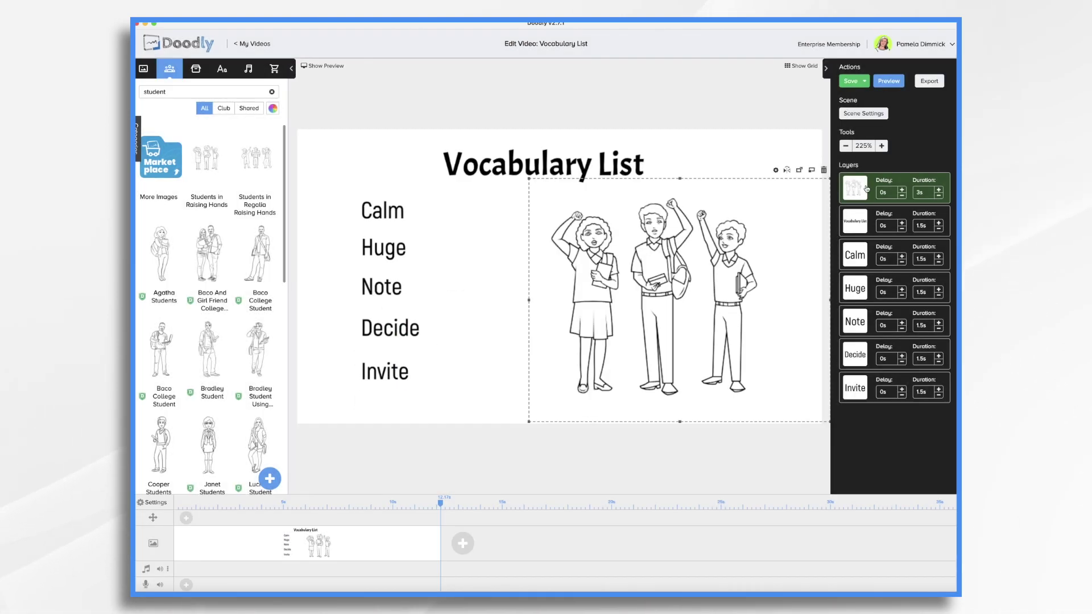
{"action": "left_click_drag", "start_coordinate": [856, 188], "coordinate": [877, 388]}
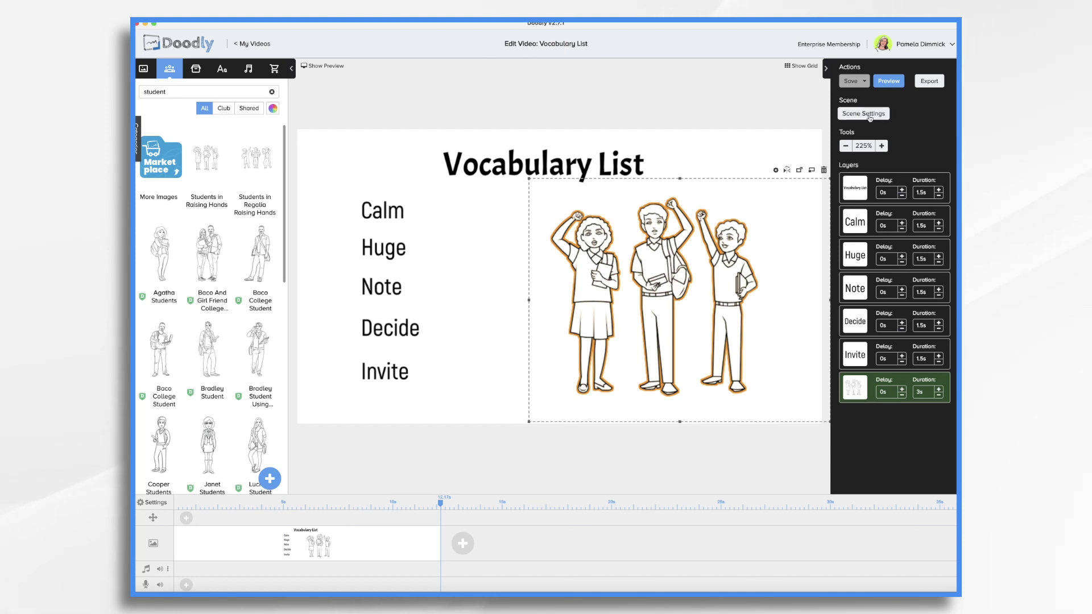
{"action": "left_click", "coordinate": [870, 117]}
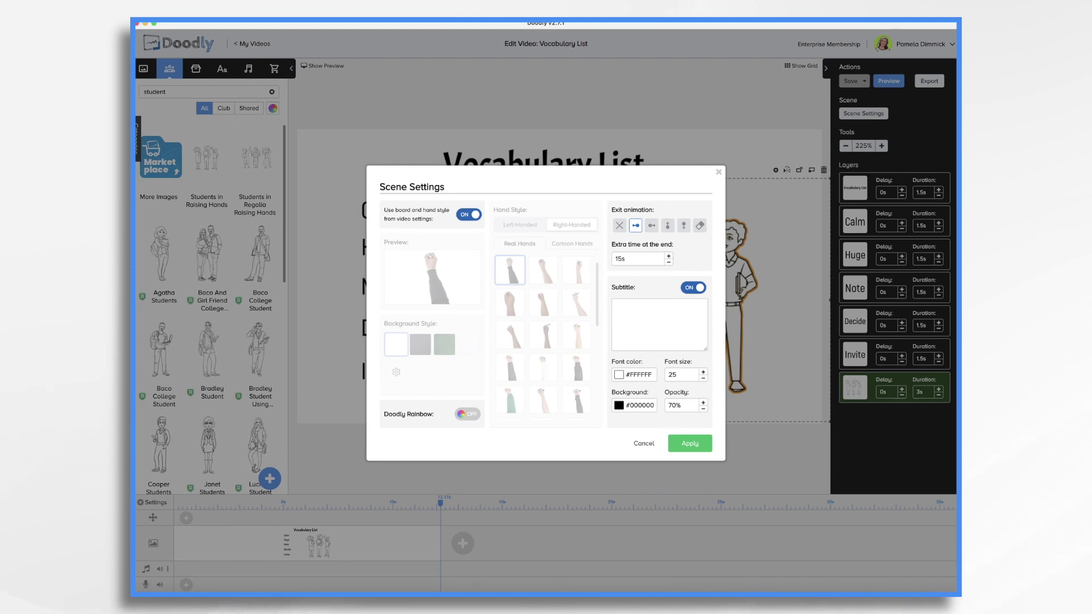
Apply 15s of extra end time to the vocabulary scene and add a blank scene after it
{"action": "left_click", "coordinate": [689, 444]}
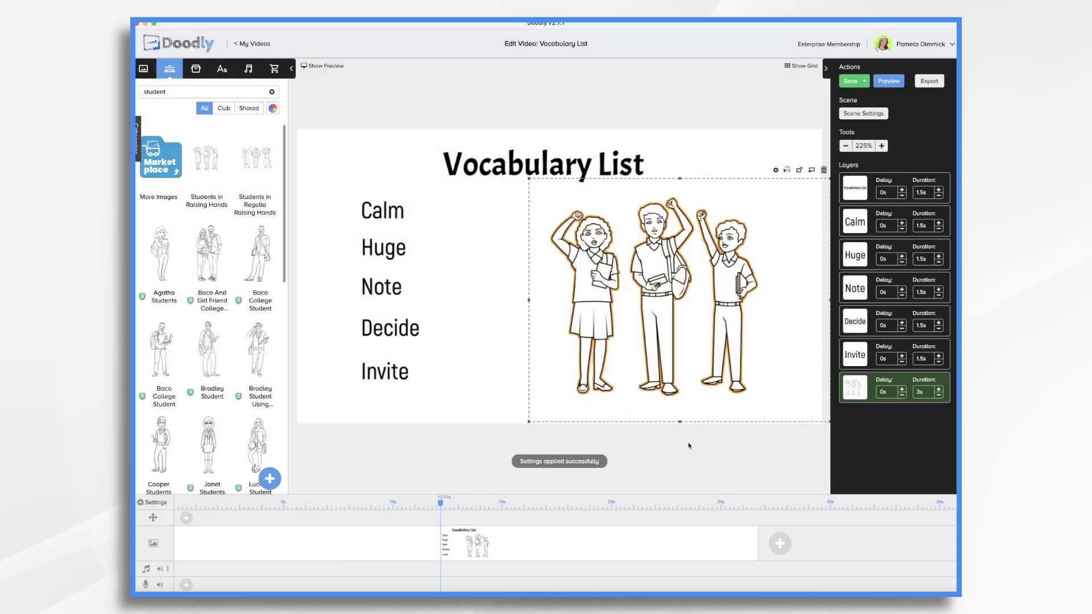
{"action": "left_click", "coordinate": [780, 544]}
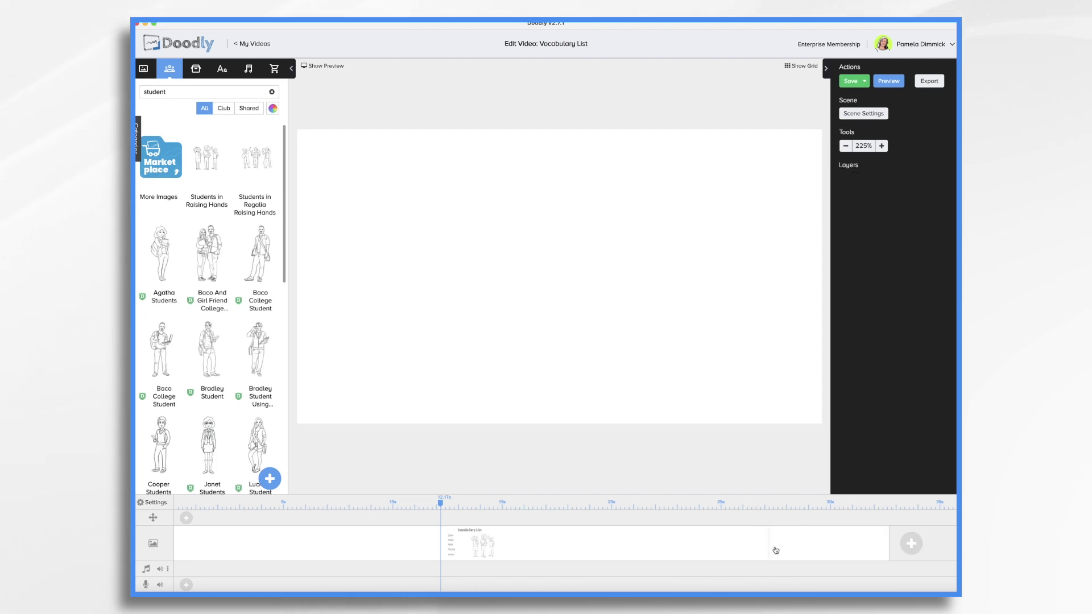
Paste a copy of Calm into the new scene, enlarge it at top centre, and add Akrobat-Semibold text below
{"action": "left_click", "coordinate": [478, 548]}
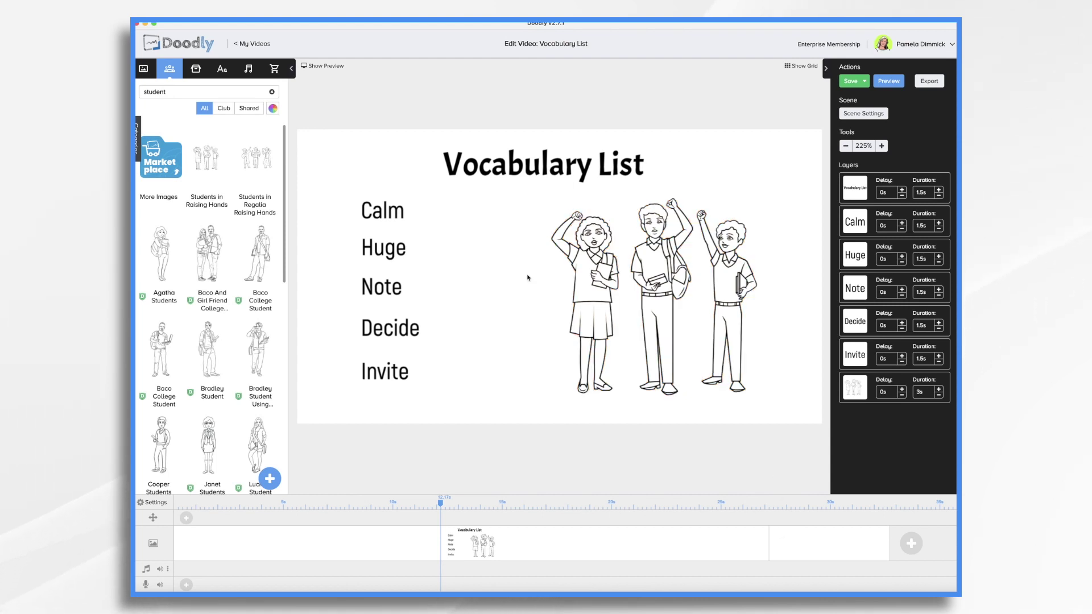
{"action": "left_click", "coordinate": [395, 211]}
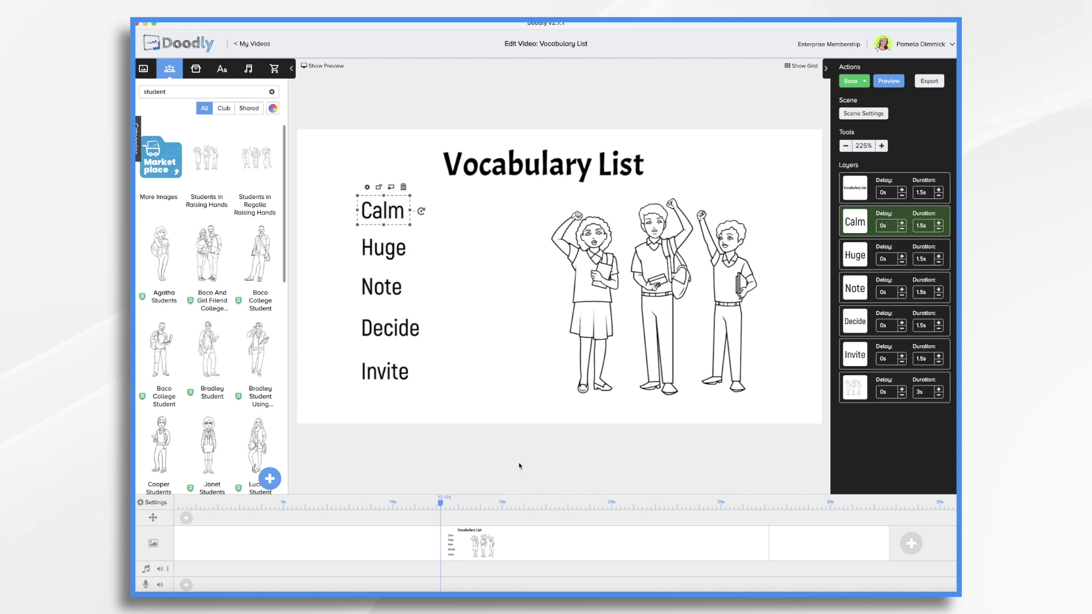
{"action": "left_click", "coordinate": [821, 549]}
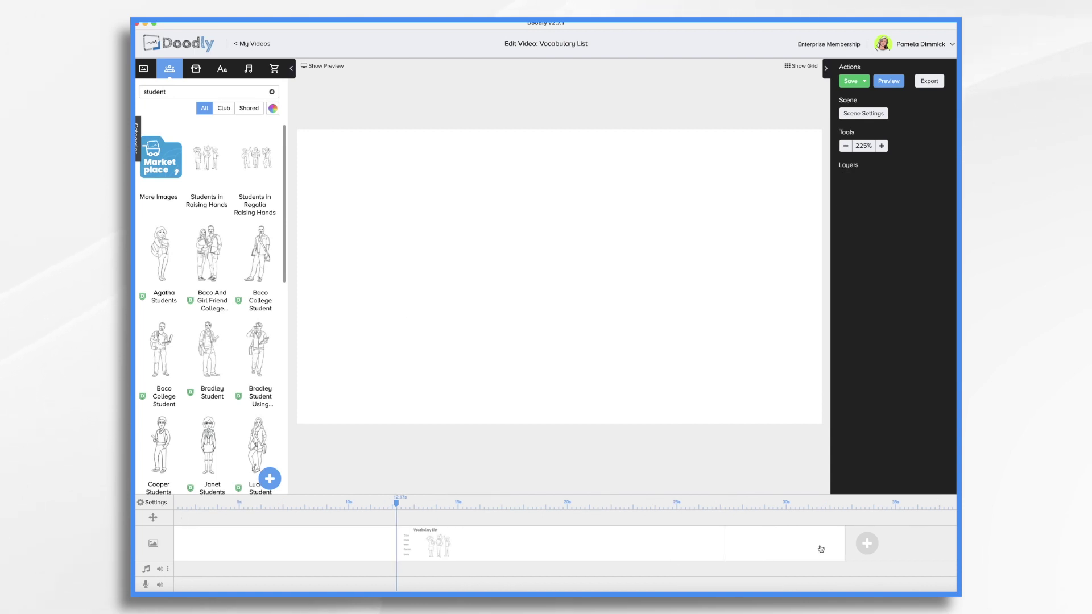
{"action": "key", "text": "super+v"}
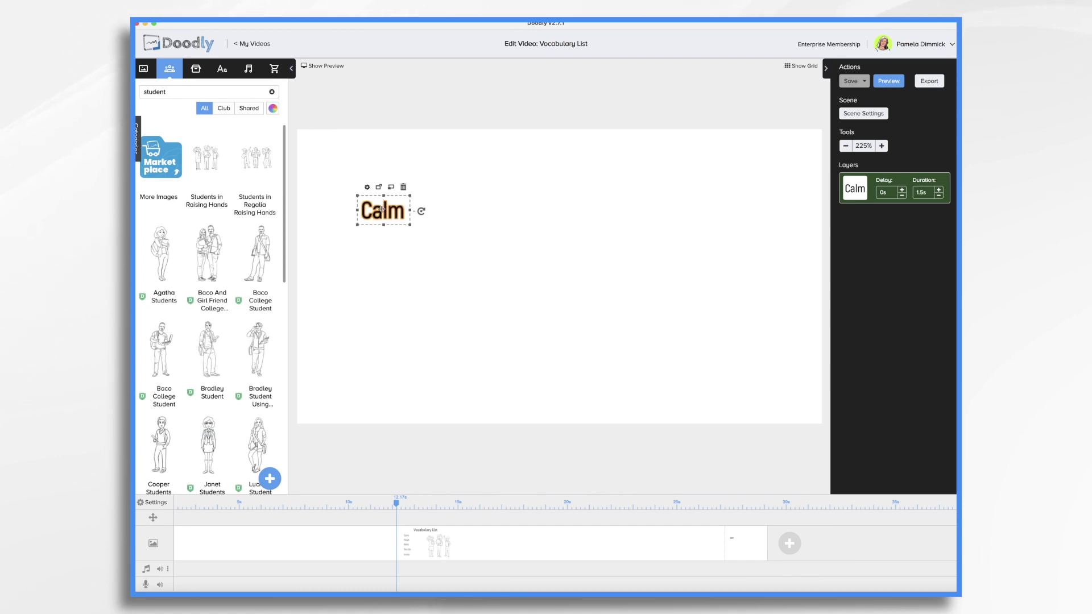
{"action": "left_click_drag", "start_coordinate": [382, 209], "coordinate": [674, 262]}
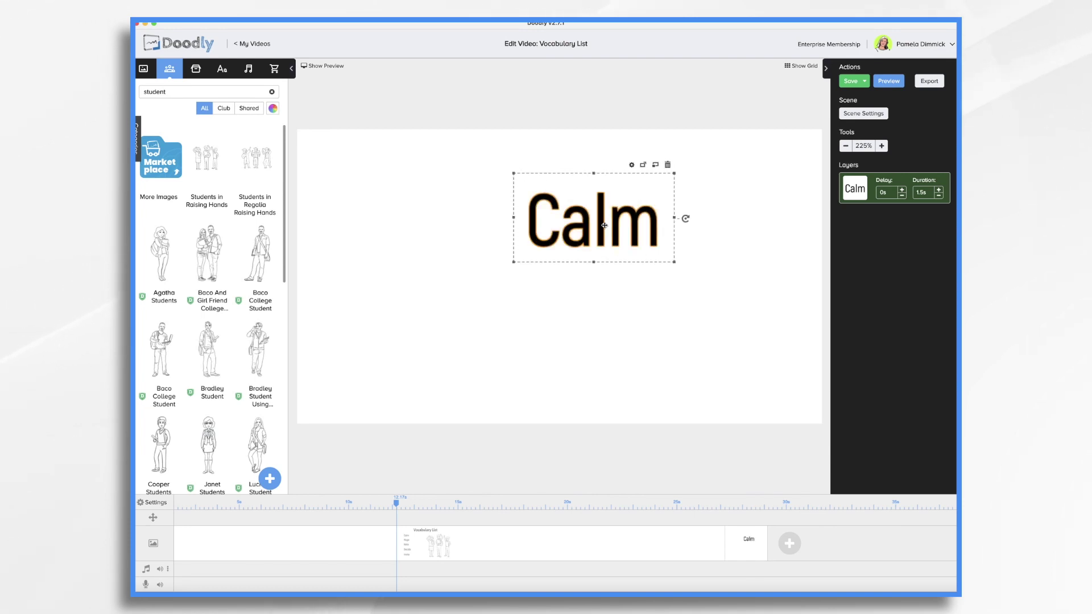
{"action": "left_click_drag", "start_coordinate": [605, 226], "coordinate": [555, 205]}
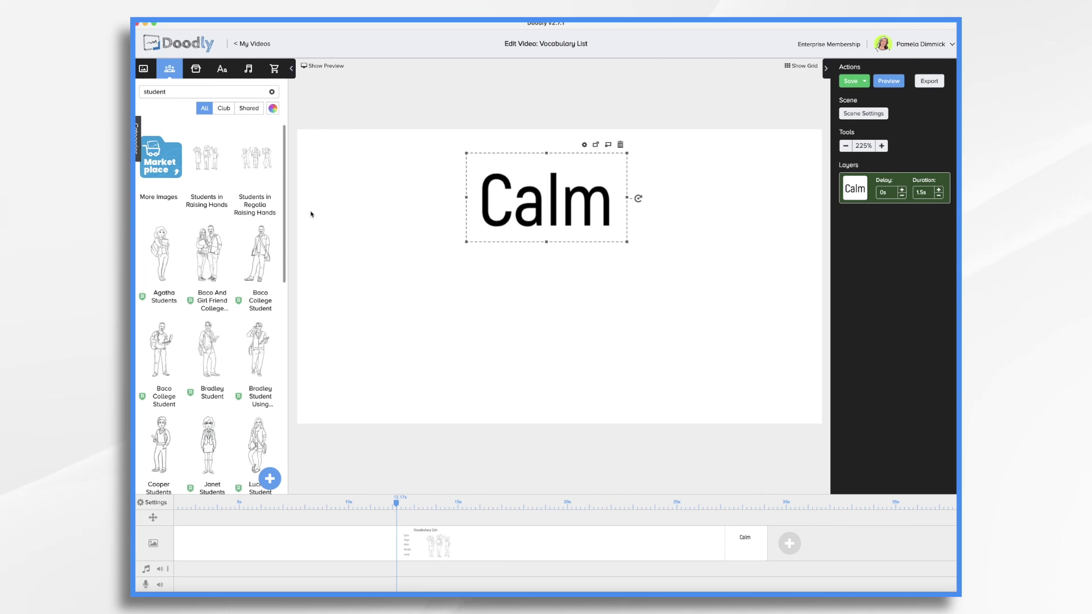
{"action": "left_click", "coordinate": [222, 69]}
{"action": "left_click_drag", "start_coordinate": [208, 150], "coordinate": [550, 310]}
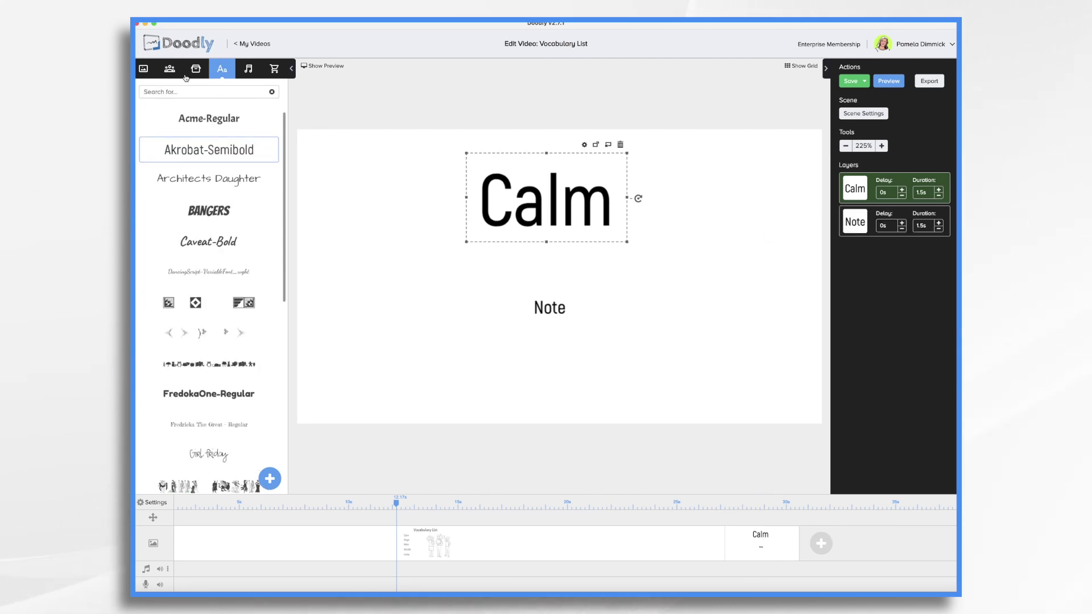
Bring the imported vocabulary definitions image into the scene as a reference, placed lower down
{"action": "left_click", "coordinate": [195, 71]}
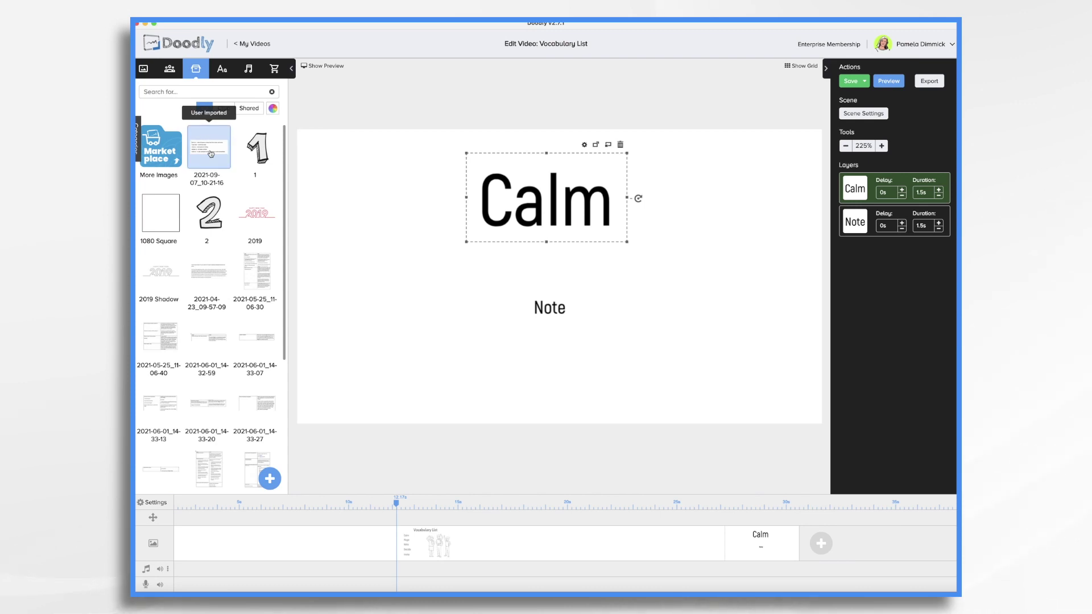
{"action": "left_click_drag", "start_coordinate": [211, 154], "coordinate": [454, 311]}
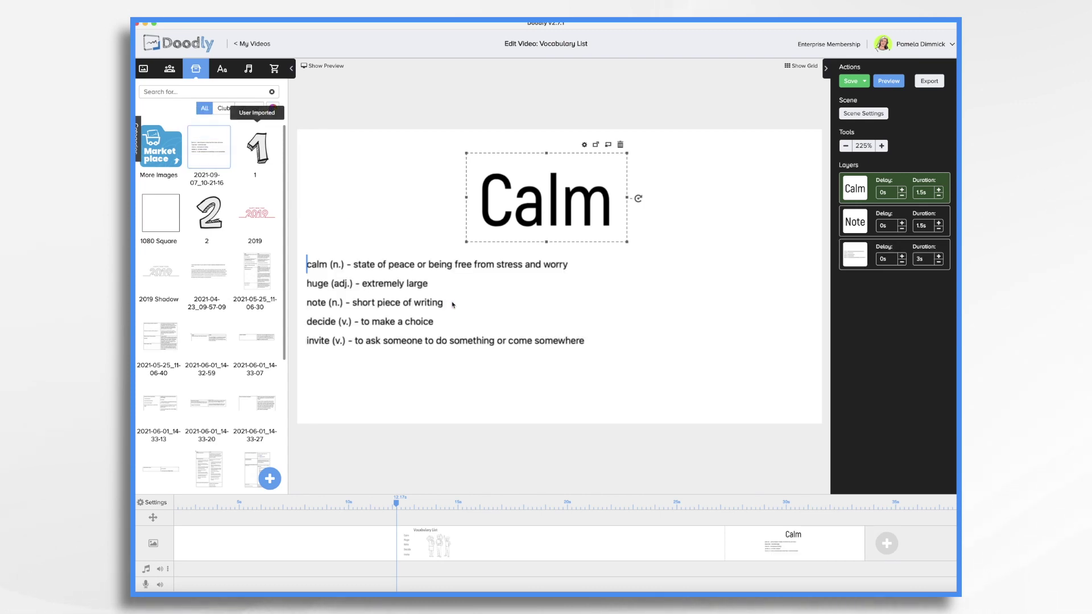
{"action": "left_click_drag", "start_coordinate": [375, 302], "coordinate": [455, 370]}
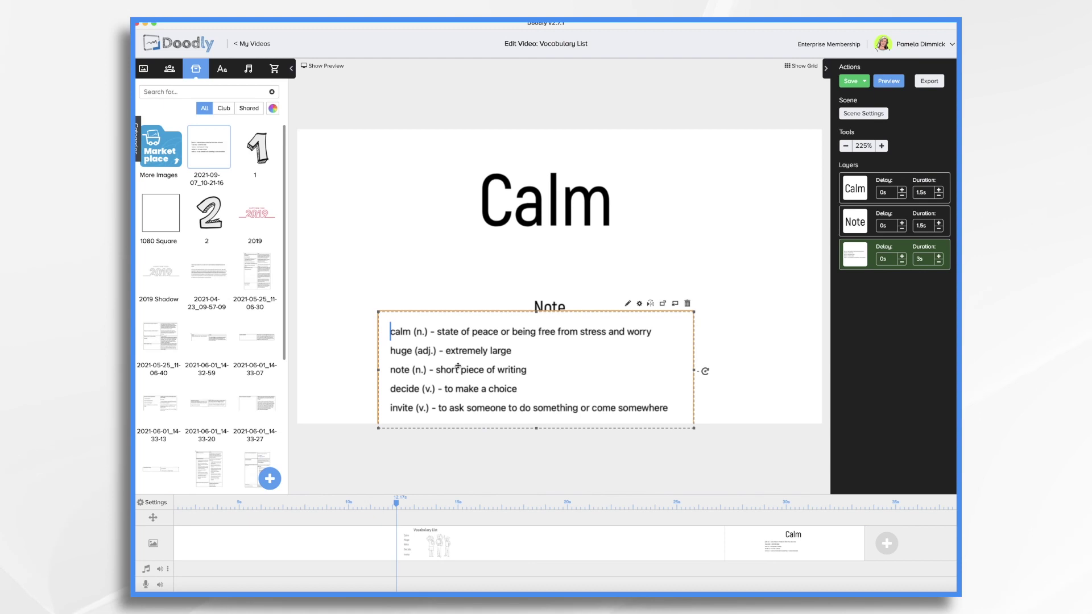
Replace the Note text with 'Noun - State of peace and being free from stress or worry', centred
{"action": "double_click", "coordinate": [554, 307]}
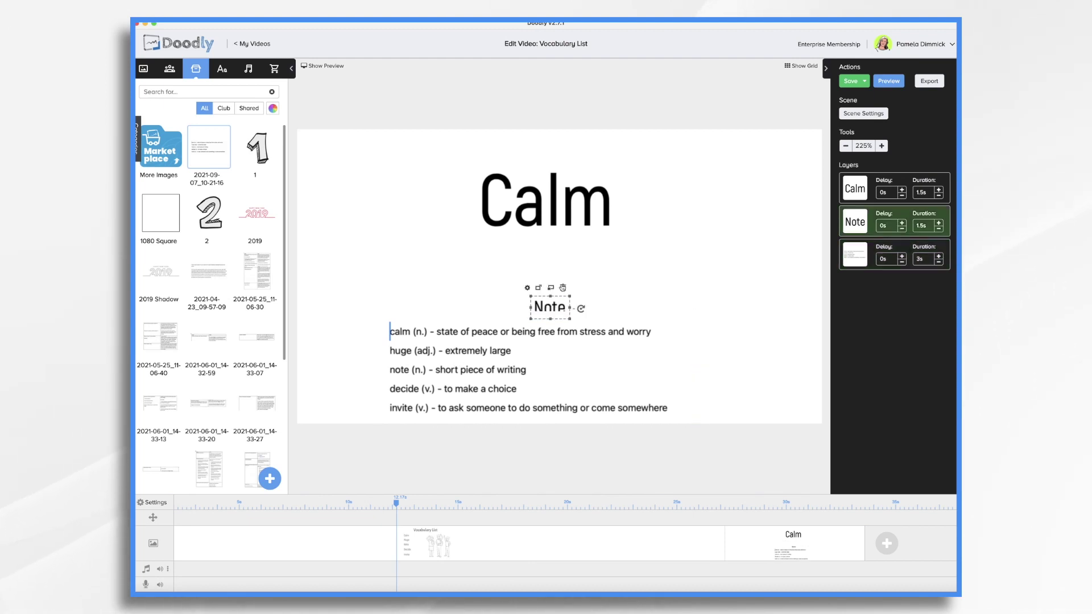
{"action": "key", "text": "BackSpace"}
{"action": "key", "text": "BackSpace"}
{"action": "key", "text": "BackSpace"}
{"action": "key", "text": "BackSpace"}
{"action": "type", "text": "Noun - State of peace and being free from stress or worry"}
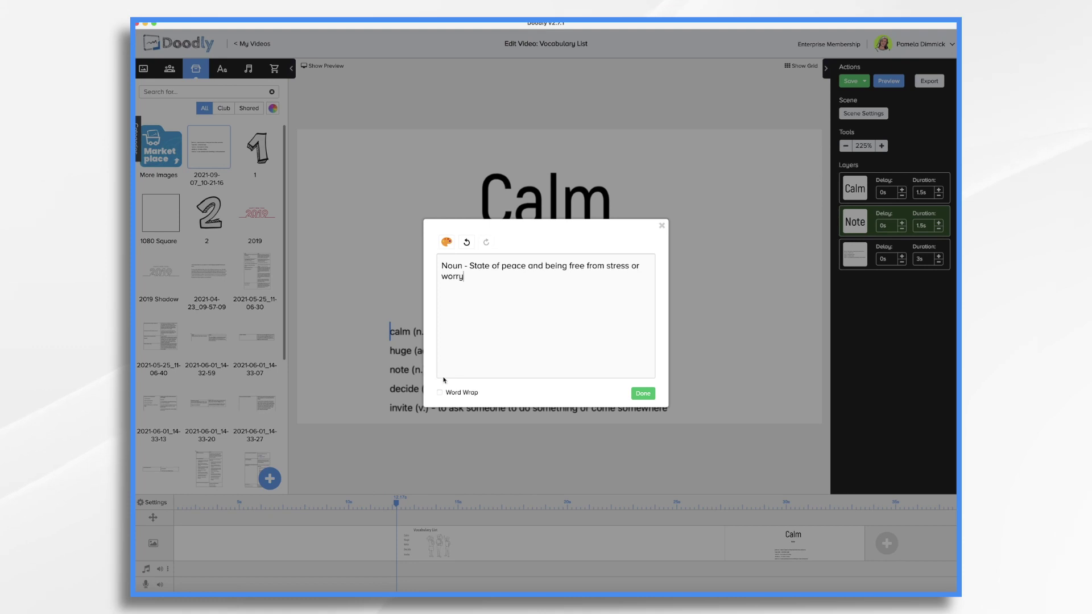
{"action": "left_click", "coordinate": [642, 393]}
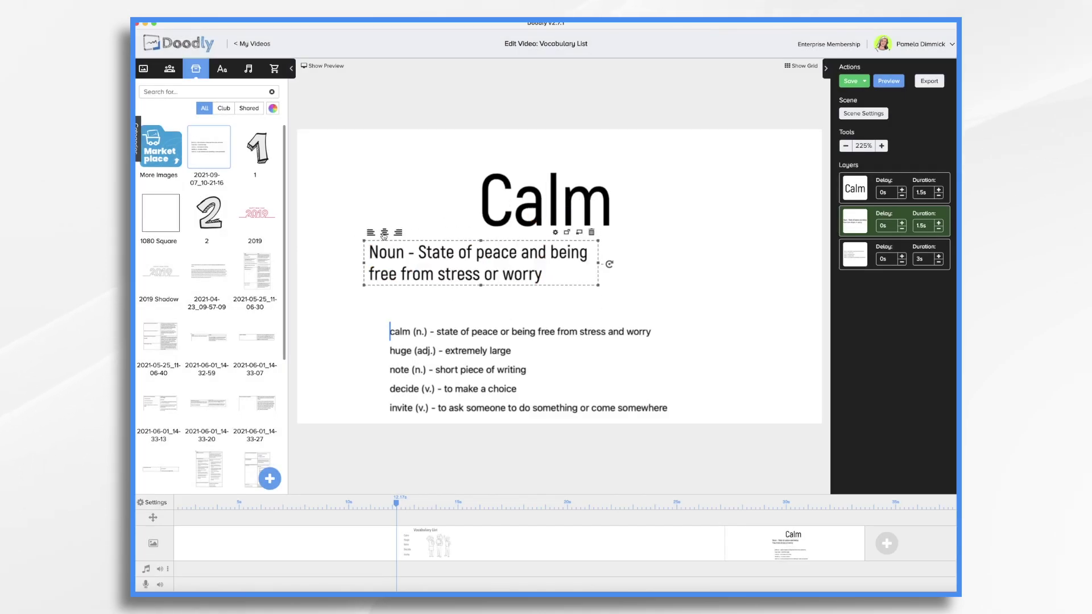
{"action": "left_click", "coordinate": [385, 233]}
{"action": "left_click_drag", "start_coordinate": [500, 253], "coordinate": [587, 245]}
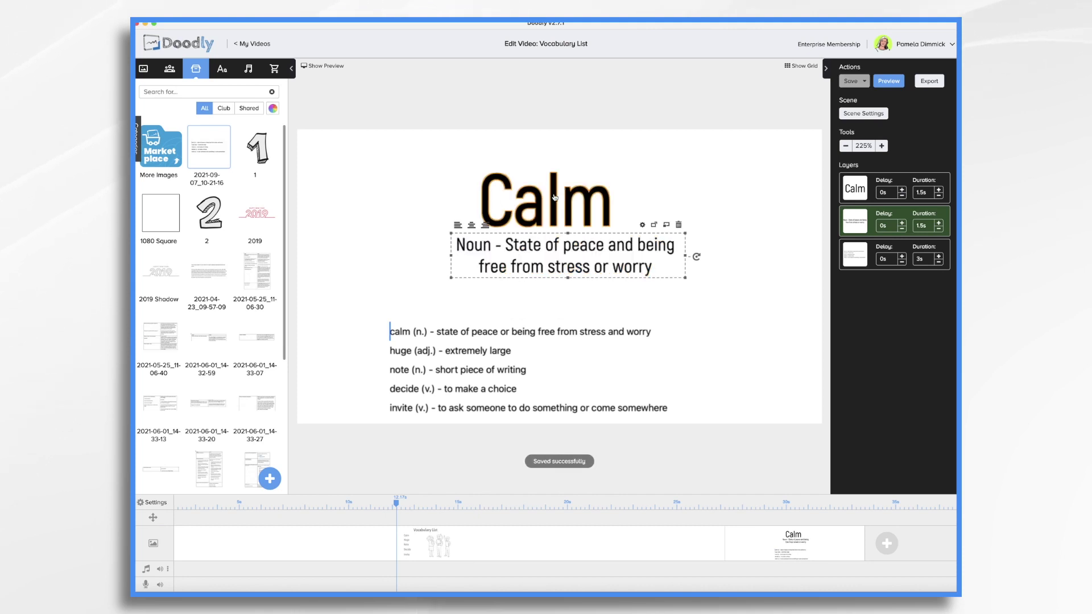
Place Calm at upper left with its definition to its right, and delete the reference list image
{"action": "left_click_drag", "start_coordinate": [560, 188], "coordinate": [409, 193]}
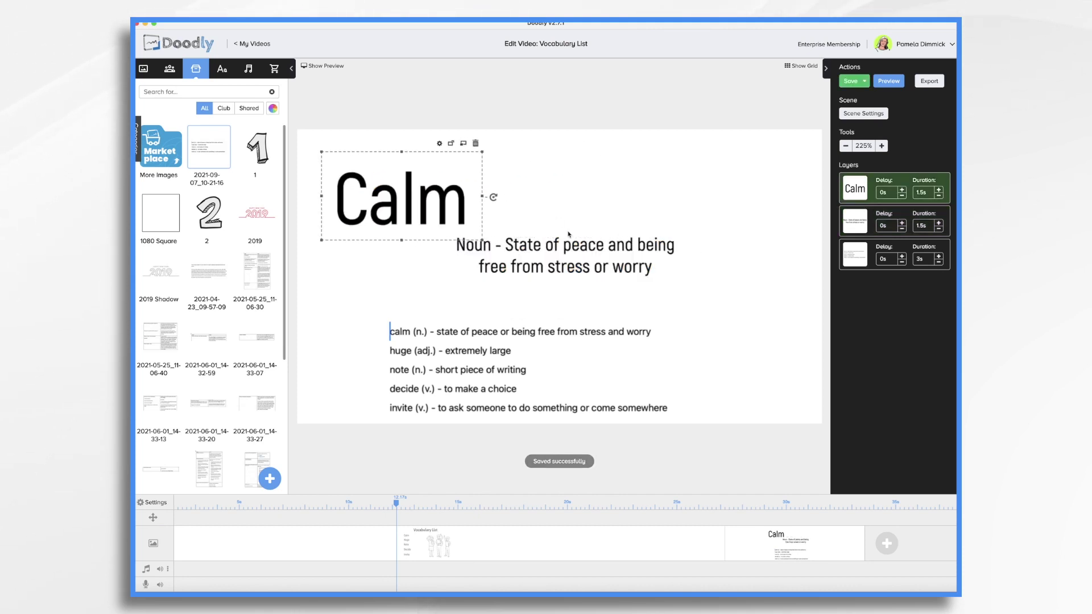
{"action": "left_click_drag", "start_coordinate": [582, 249], "coordinate": [607, 193]}
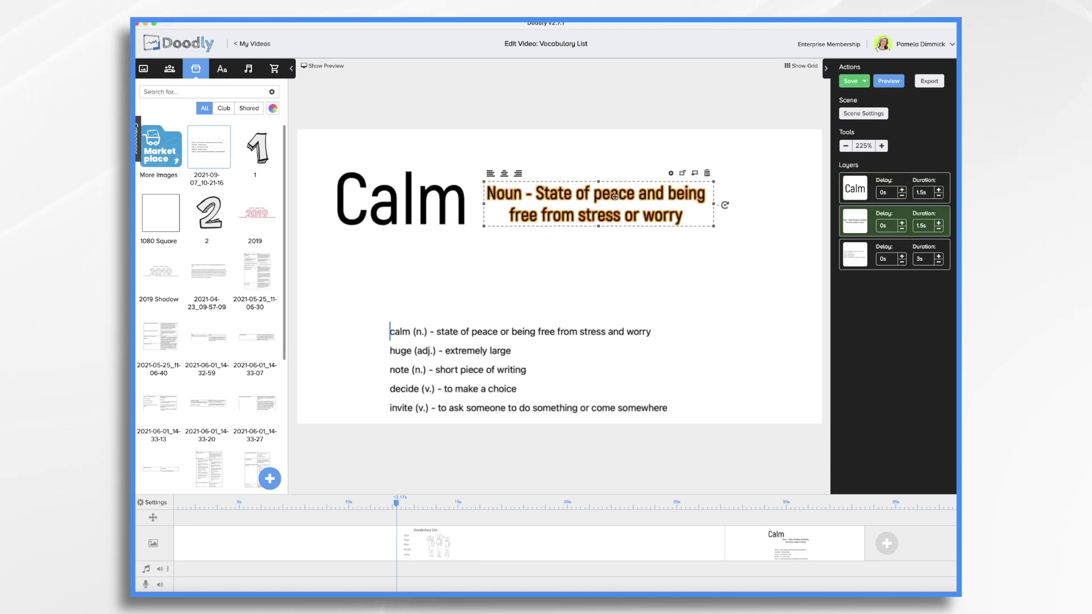
{"action": "left_click", "coordinate": [398, 341]}
{"action": "key", "text": "Delete"}
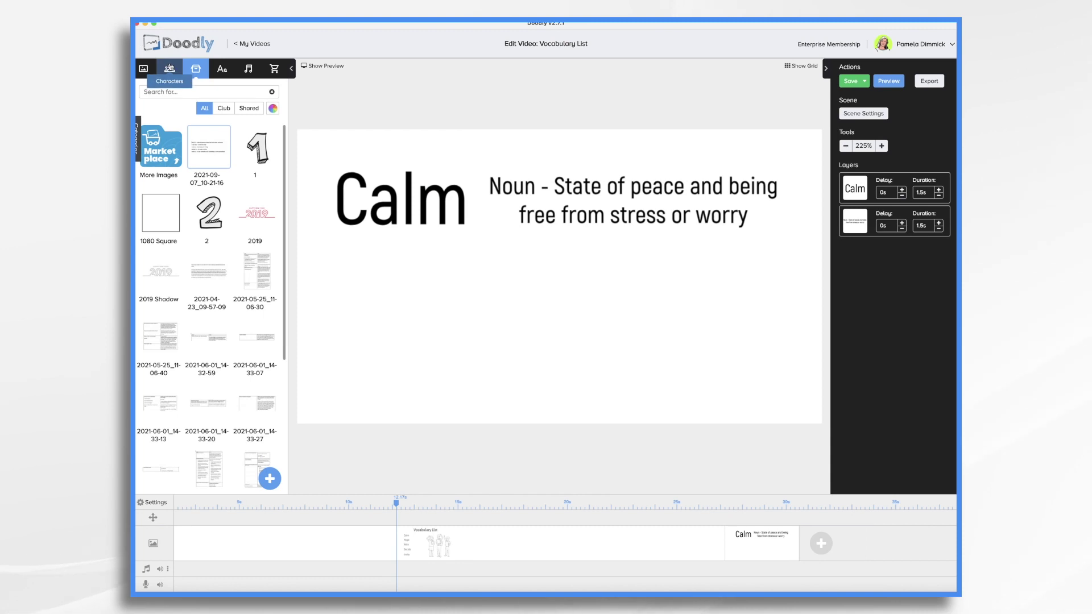
{"action": "left_click", "coordinate": [170, 67]}
Search characters for 'yo' and place Camila Doing Yoga below Calm's definition
{"action": "left_click", "coordinate": [194, 95]}
{"action": "key", "text": "BackSpace"}
{"action": "key", "text": "BackSpace"}
{"action": "key", "text": "BackSpace"}
{"action": "key", "text": "BackSpace"}
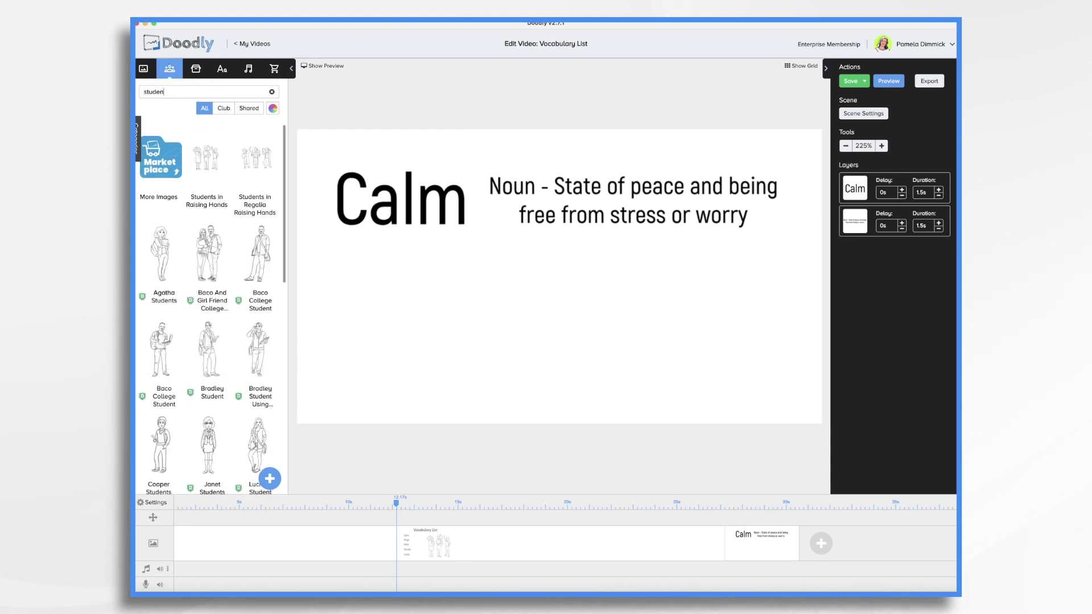
{"action": "type", "text": "yoga"}
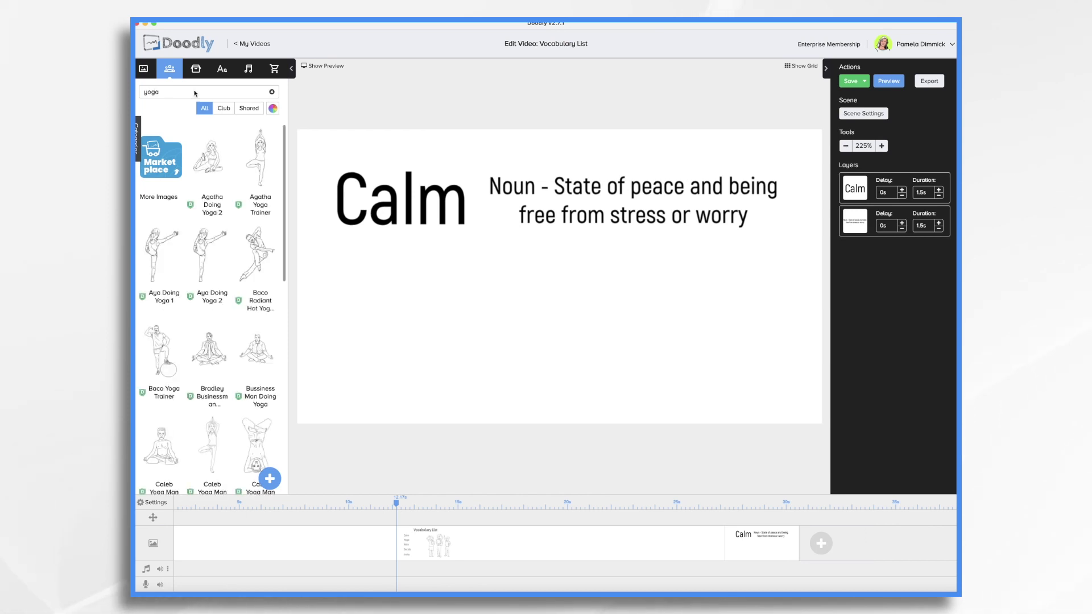
{"action": "scroll", "coordinate": [209, 350], "scroll_direction": "down", "scroll_amount": 3}
{"action": "left_click_drag", "start_coordinate": [208, 430], "coordinate": [519, 348]}
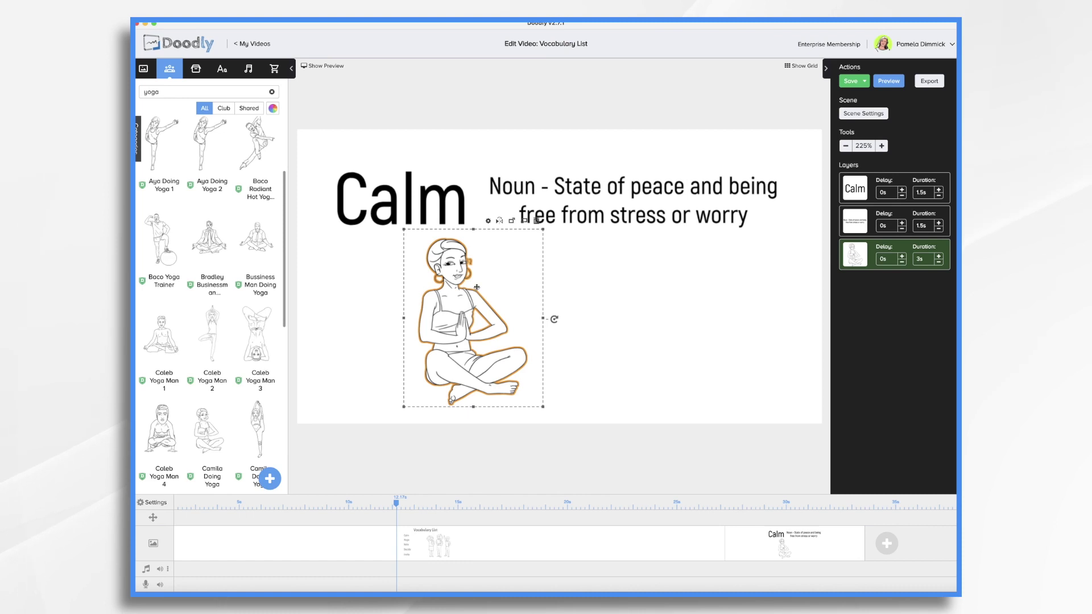
{"action": "left_click", "coordinate": [888, 548]}
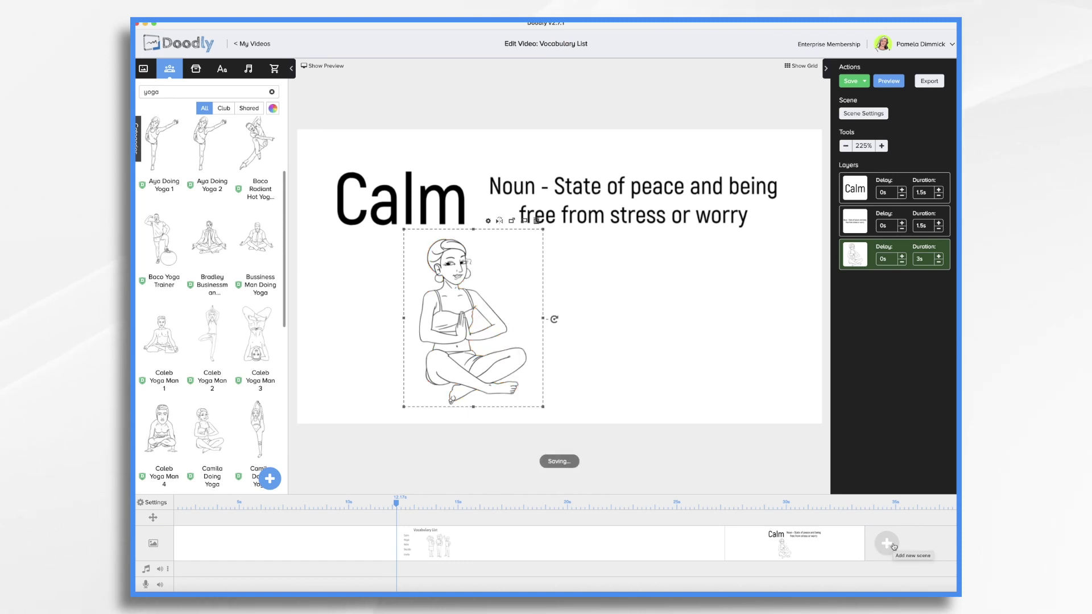
Copy Huge from the Vocabulary List scene into the new scene and add the definitions list image
{"action": "left_click", "coordinate": [441, 557]}
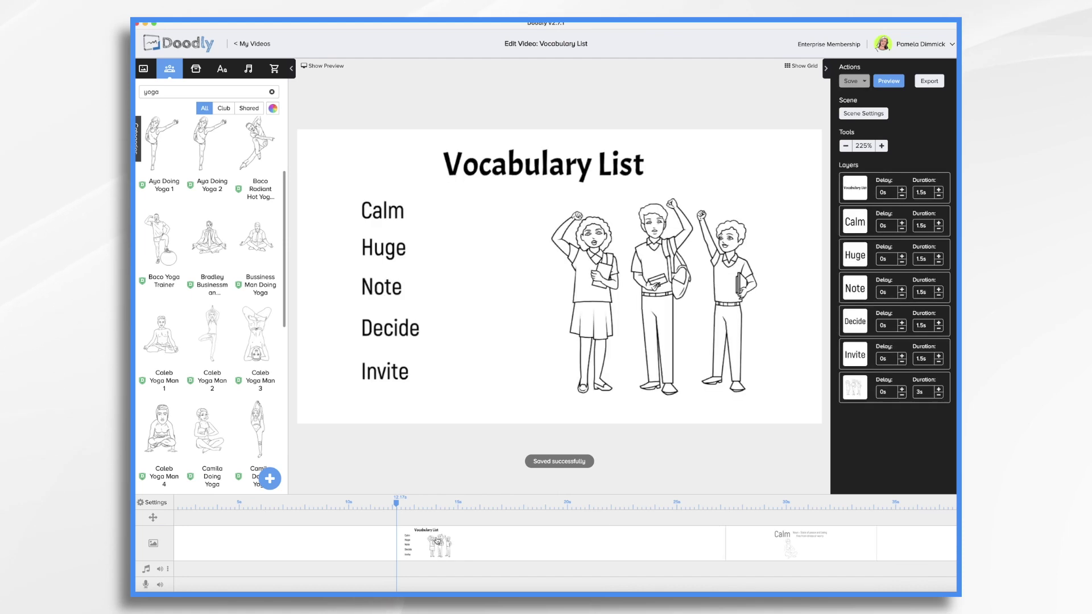
{"action": "left_click", "coordinate": [375, 243]}
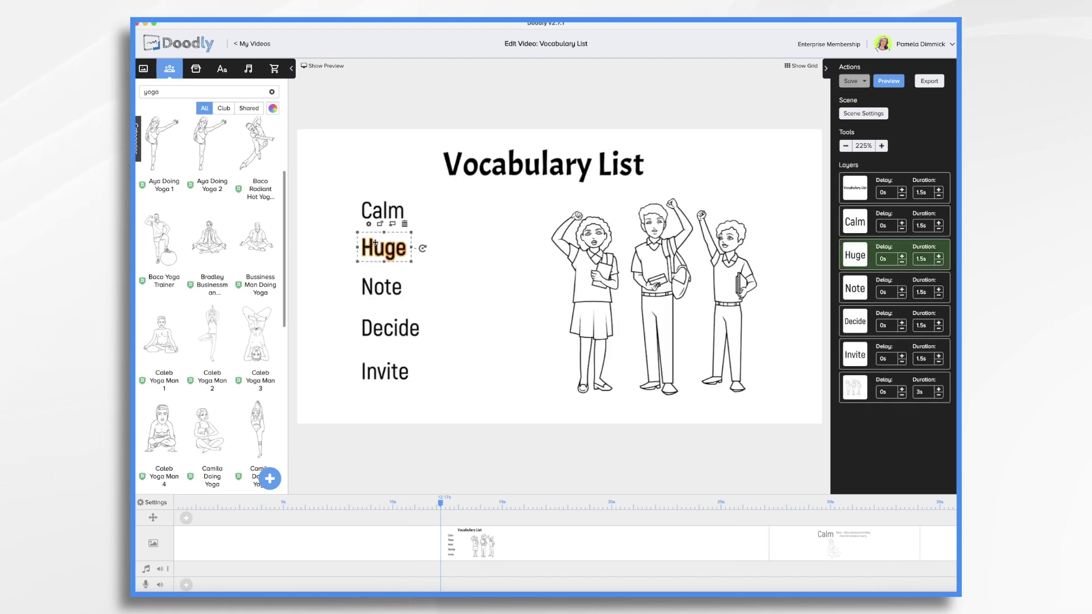
{"action": "scroll", "coordinate": [817, 551], "scroll_direction": "right", "scroll_amount": 3}
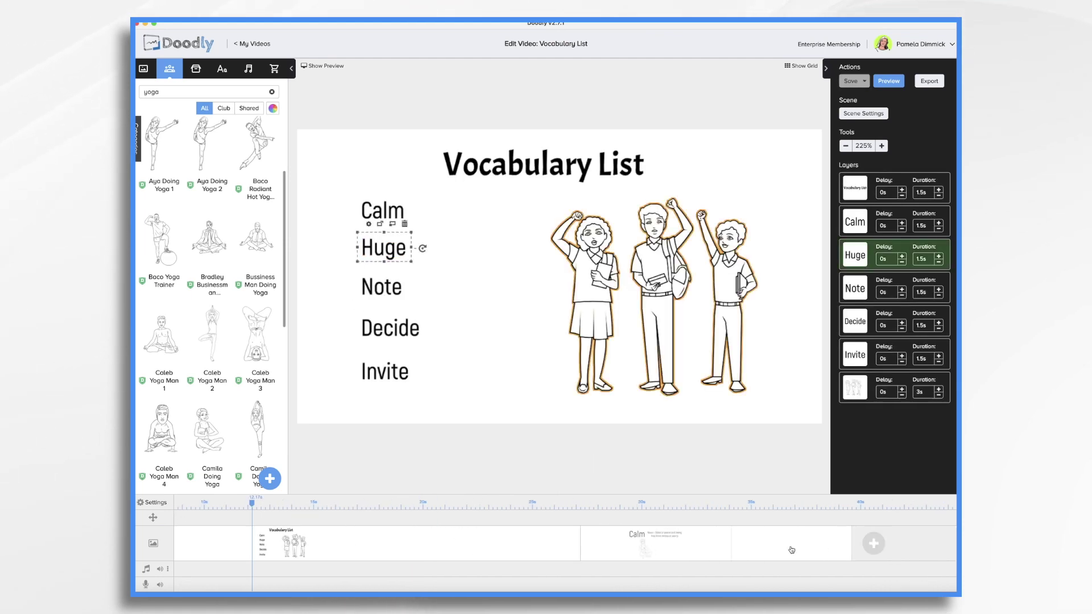
{"action": "left_click", "coordinate": [792, 550]}
{"action": "key", "text": "super+v"}
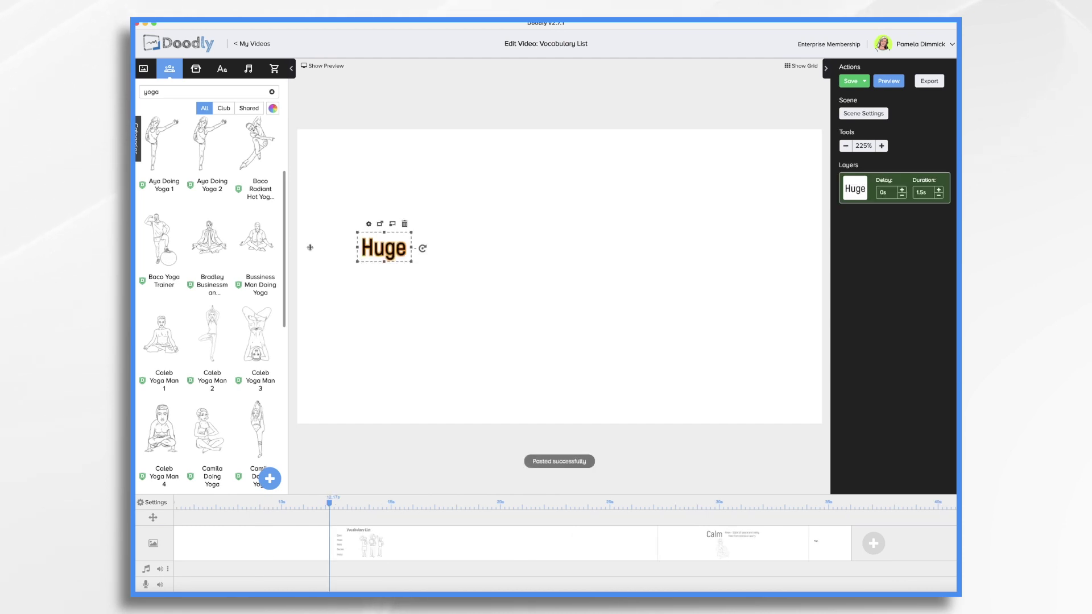
{"action": "left_click", "coordinate": [195, 69]}
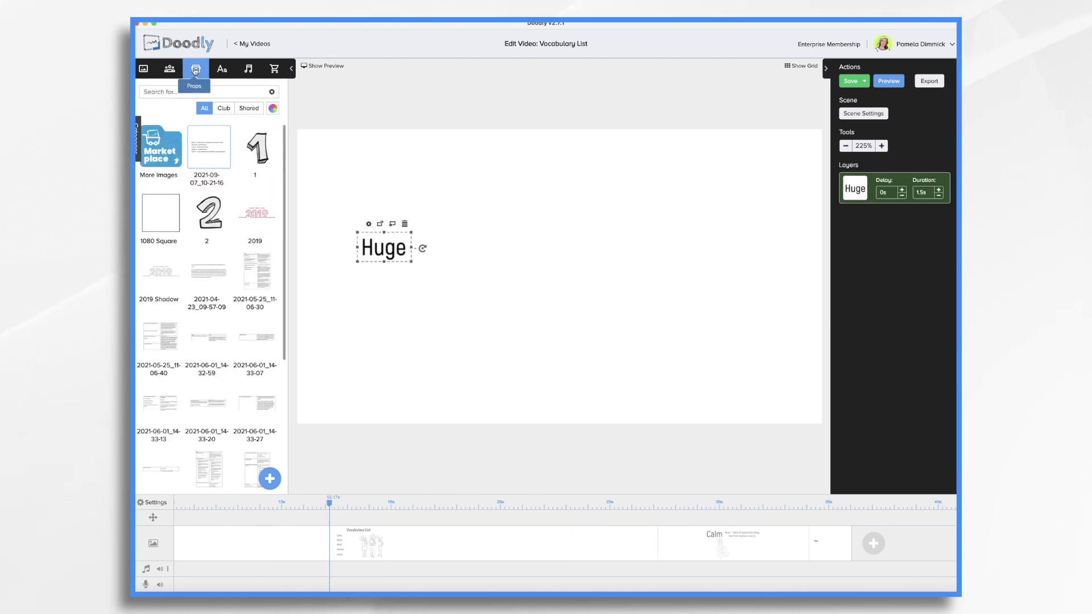
{"action": "left_click_drag", "start_coordinate": [209, 147], "coordinate": [652, 368]}
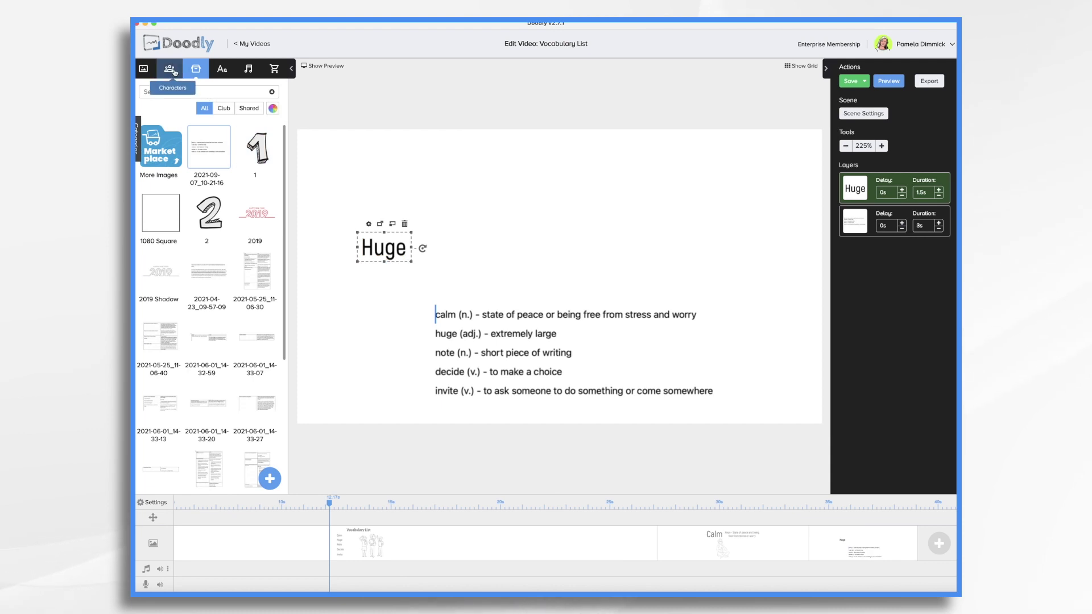
{"action": "left_click", "coordinate": [222, 69]}
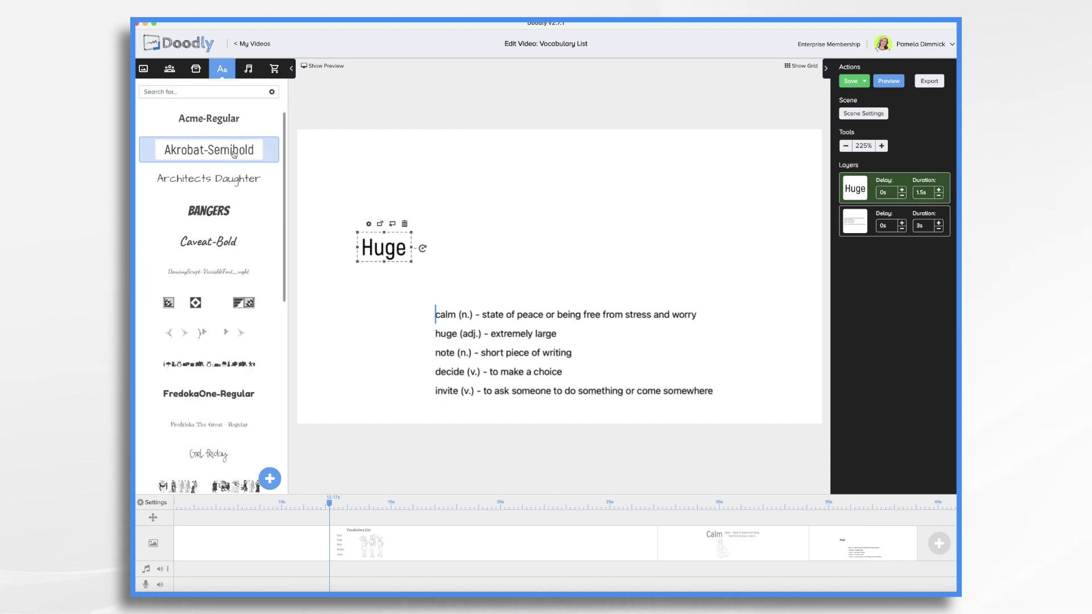
Add a text element reading 'Adjective - Extremely Large' to the Huge scene
{"action": "left_click_drag", "start_coordinate": [233, 154], "coordinate": [554, 253]}
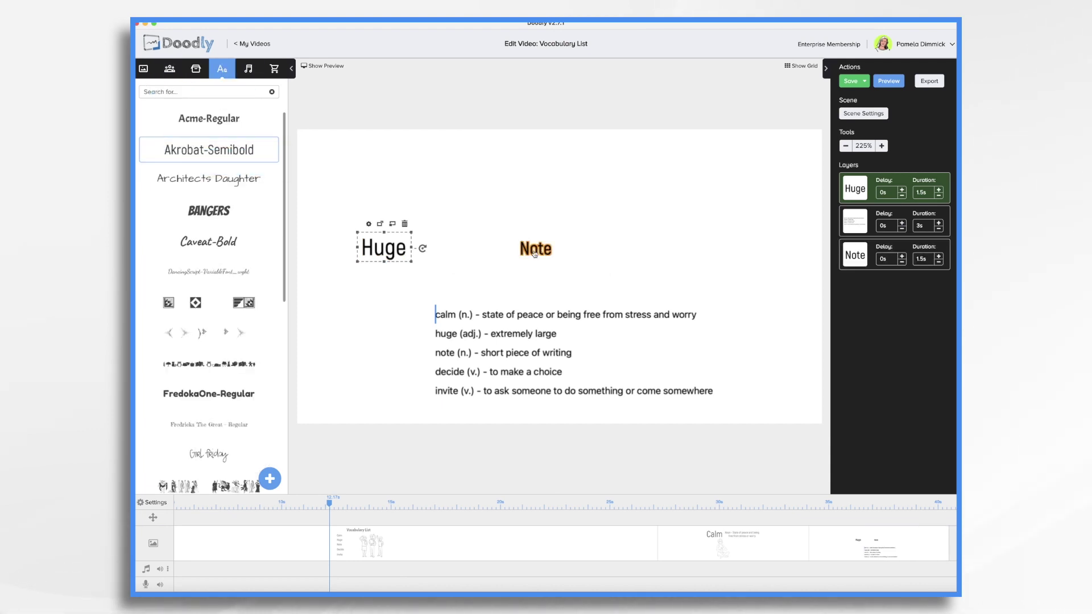
{"action": "double_click", "coordinate": [535, 254]}
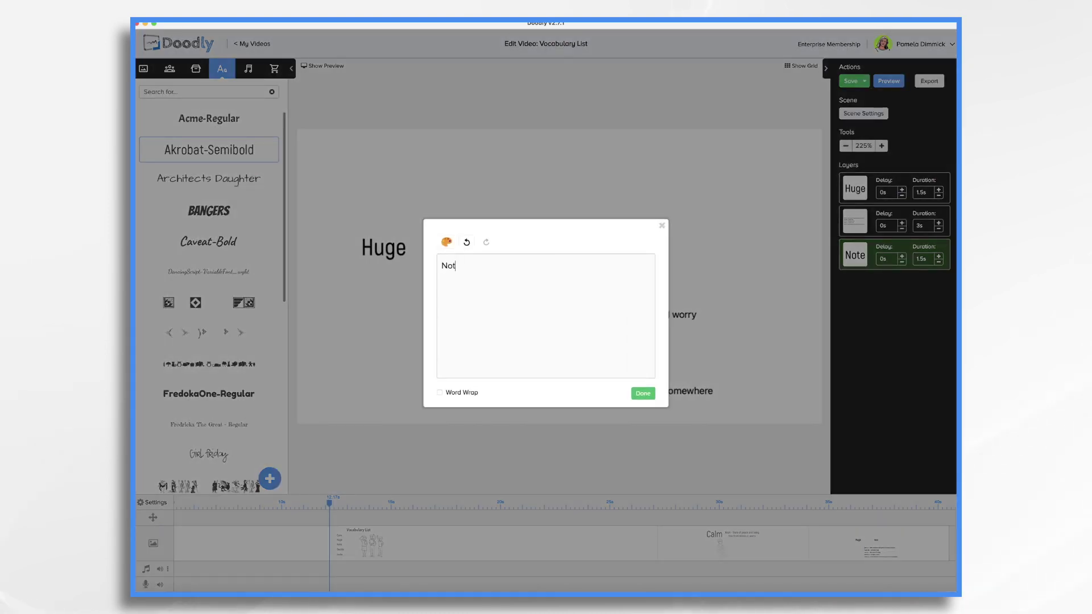
{"action": "type", "text": "Adjective "}
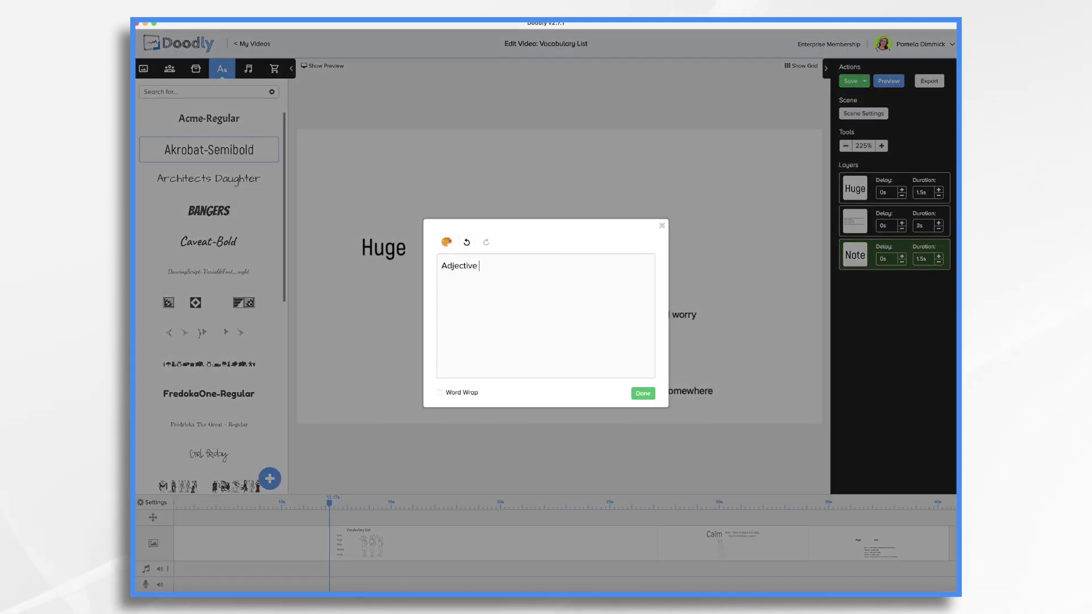
{"action": "type", "text": "- Extremely Large"}
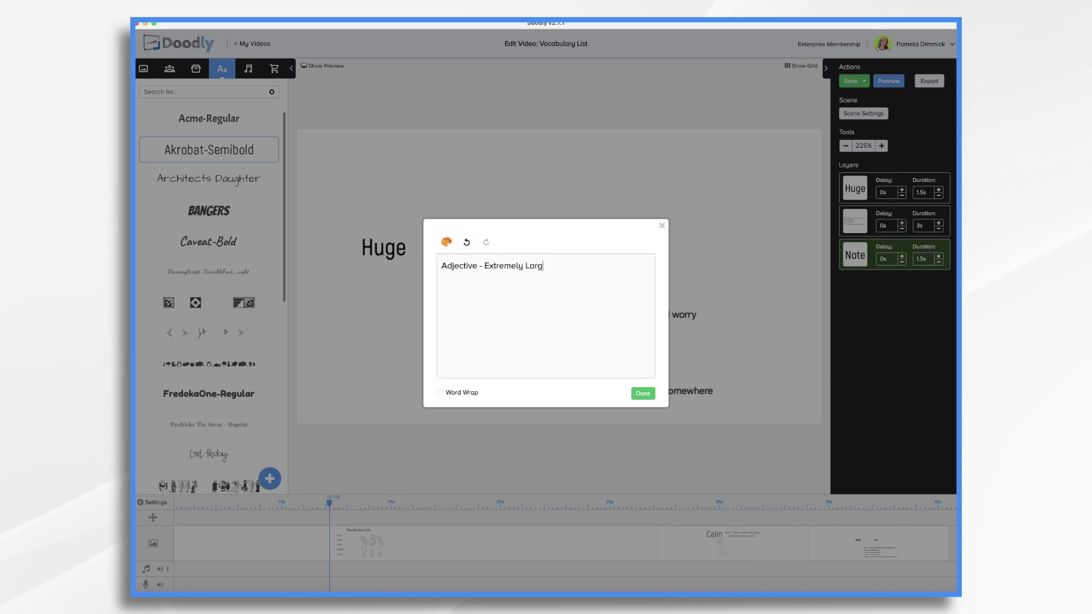
{"action": "left_click", "coordinate": [642, 395]}
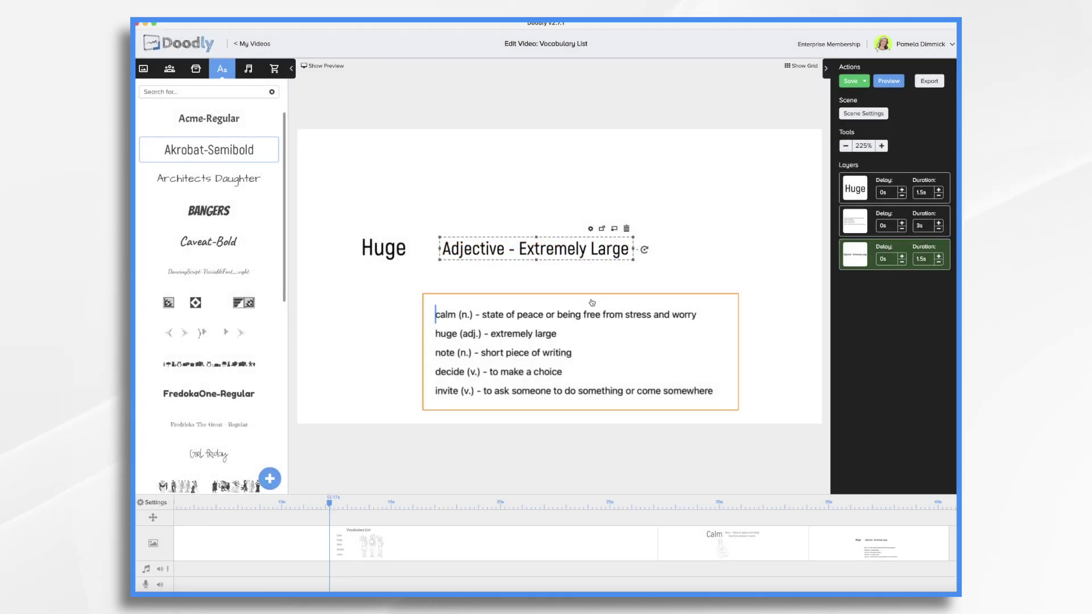
Enlarge the Huge heading and place the enlarged definition up beside it
{"action": "left_click", "coordinate": [385, 246]}
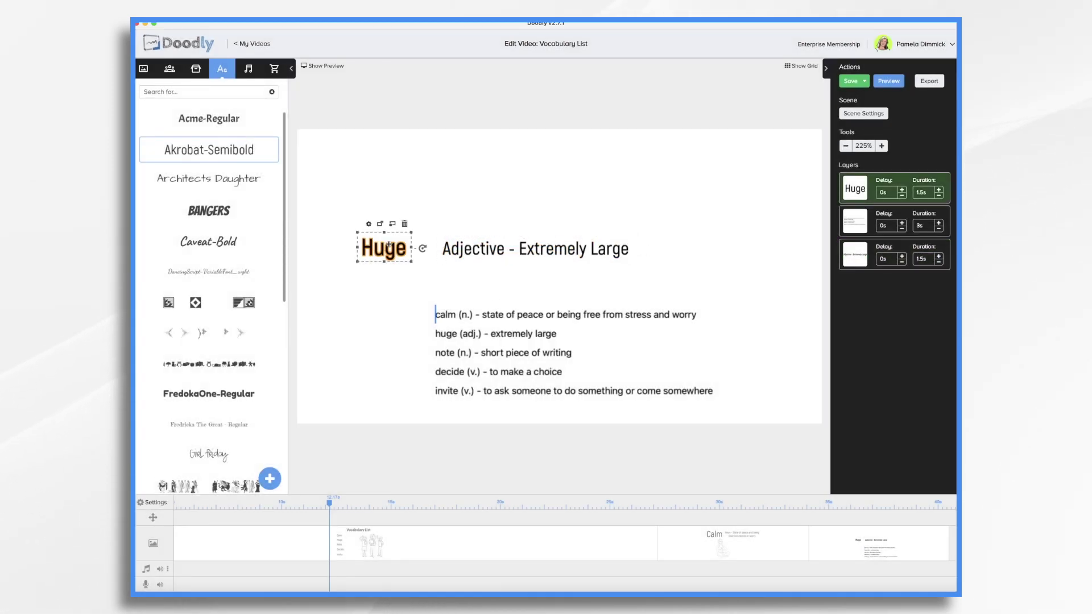
{"action": "left_click_drag", "start_coordinate": [411, 262], "coordinate": [515, 317]}
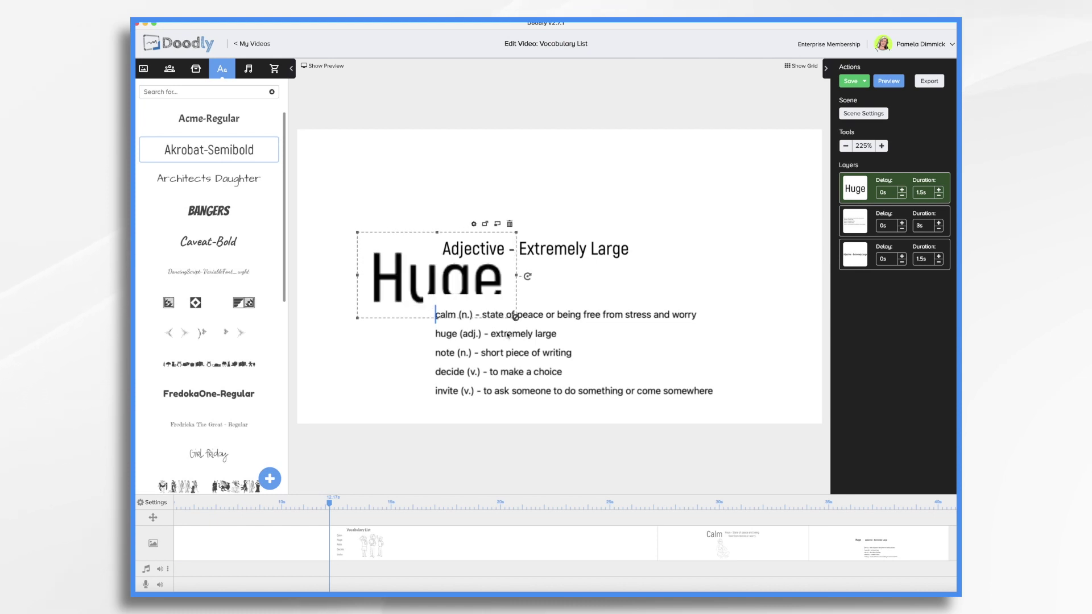
{"action": "left_click_drag", "start_coordinate": [426, 268], "coordinate": [380, 176]}
{"action": "left_click_drag", "start_coordinate": [512, 249], "coordinate": [547, 188]}
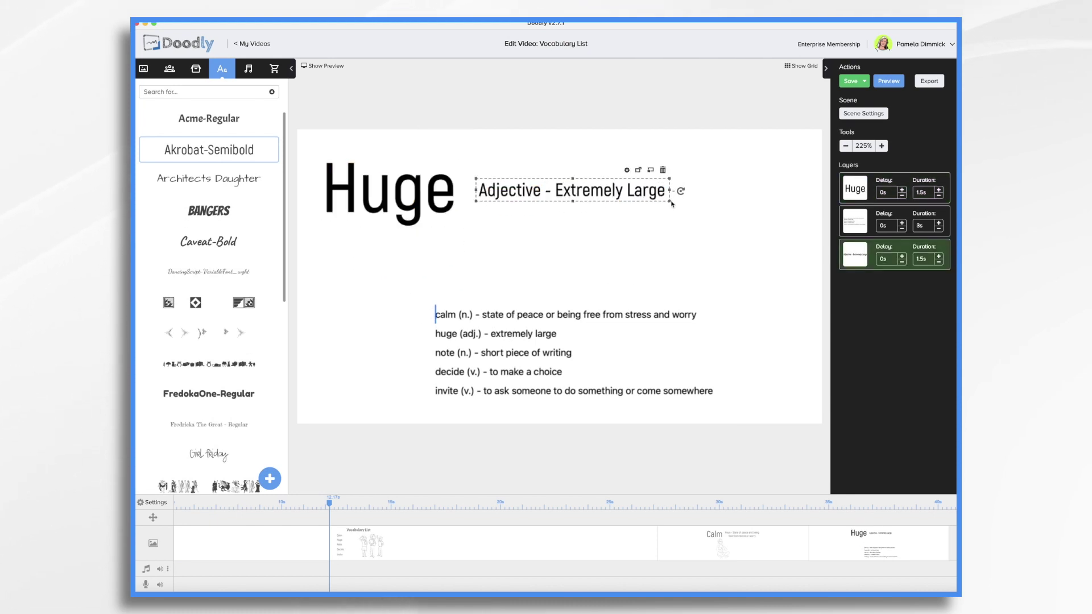
{"action": "mouse_move", "coordinate": [666, 205]}
{"action": "left_mouse_down"}
{"action": "mouse_move", "coordinate": [756, 210]}
{"action": "mouse_move", "coordinate": [669, 194]}
{"action": "left_mouse_up"}
Delete the vocabulary list text from the scene
{"action": "left_click", "coordinate": [676, 316]}
{"action": "left_click", "coordinate": [732, 287]}
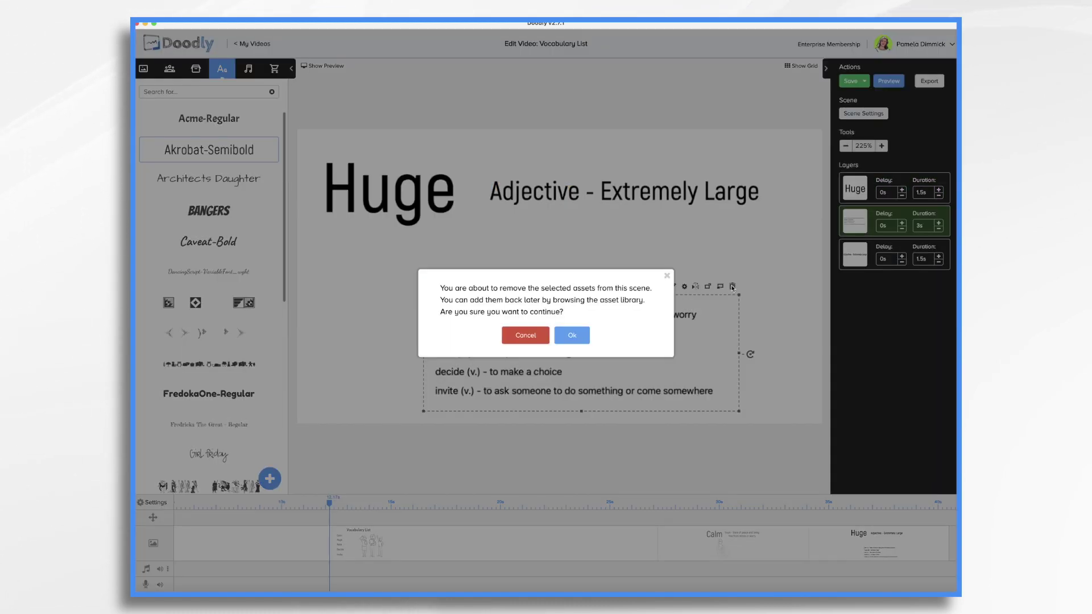
{"action": "left_click", "coordinate": [573, 335]}
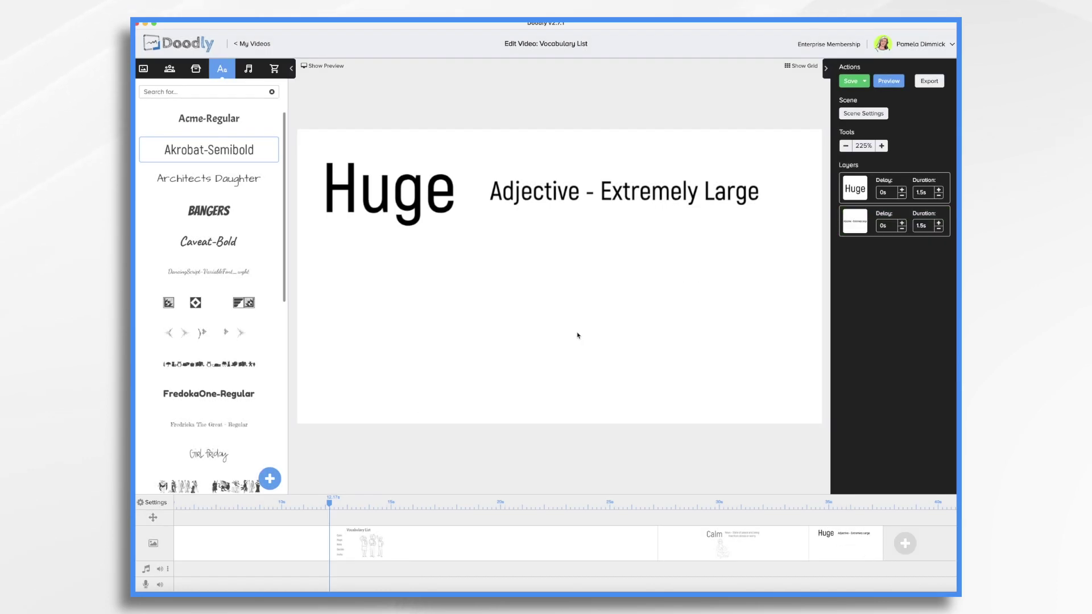
Nudge the Huge heading right and add the Elephant prop found by searching 'elep'
{"action": "left_click", "coordinate": [414, 193]}
{"action": "left_click_drag", "start_coordinate": [414, 193], "coordinate": [425, 190]}
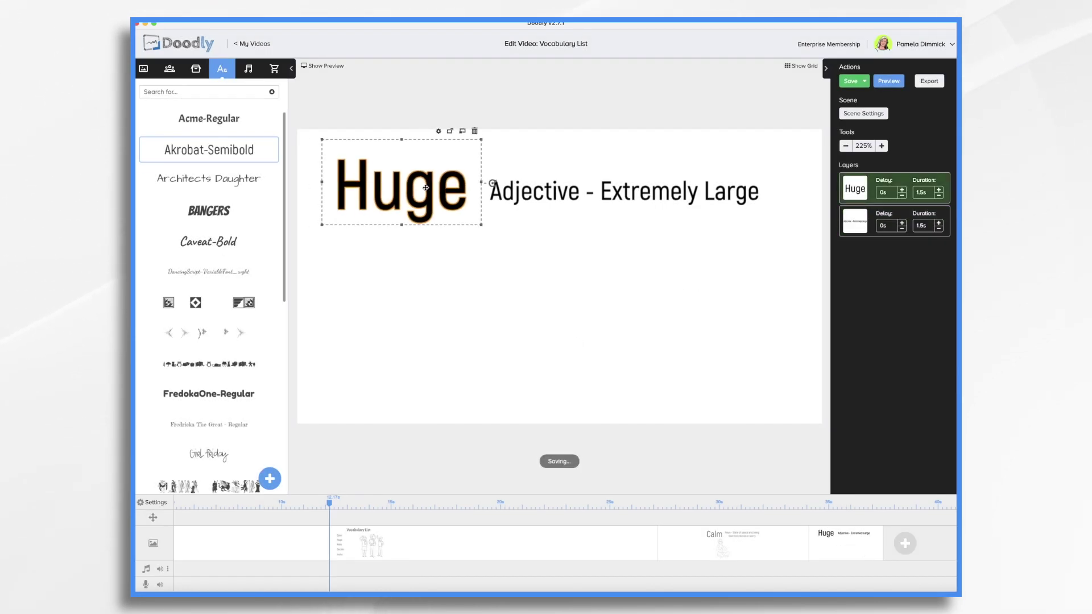
{"action": "left_click", "coordinate": [197, 70]}
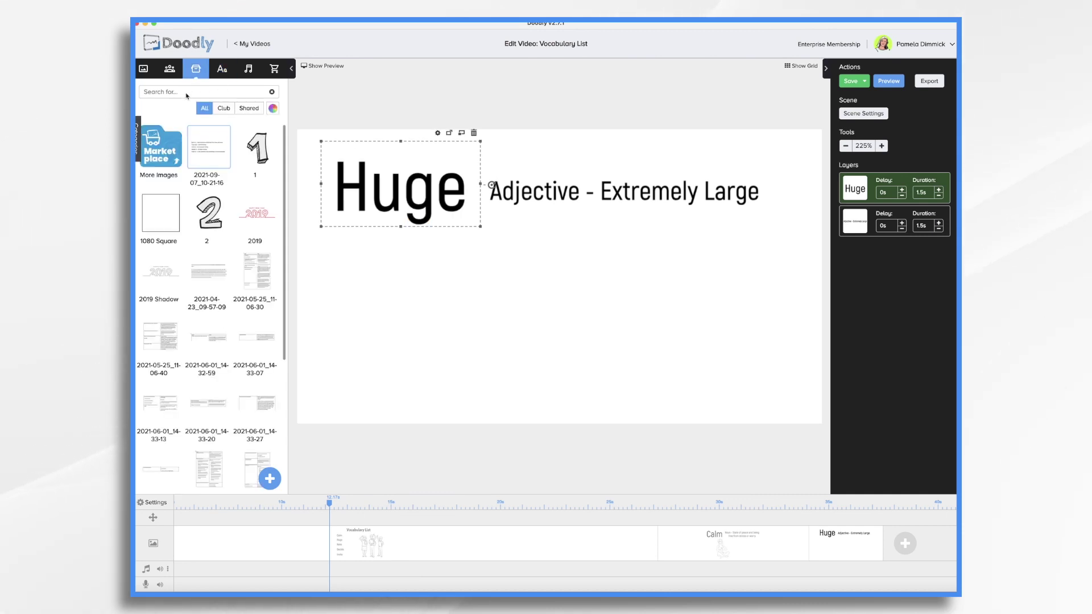
{"action": "left_click", "coordinate": [187, 94]}
{"action": "type", "text": "elep"}
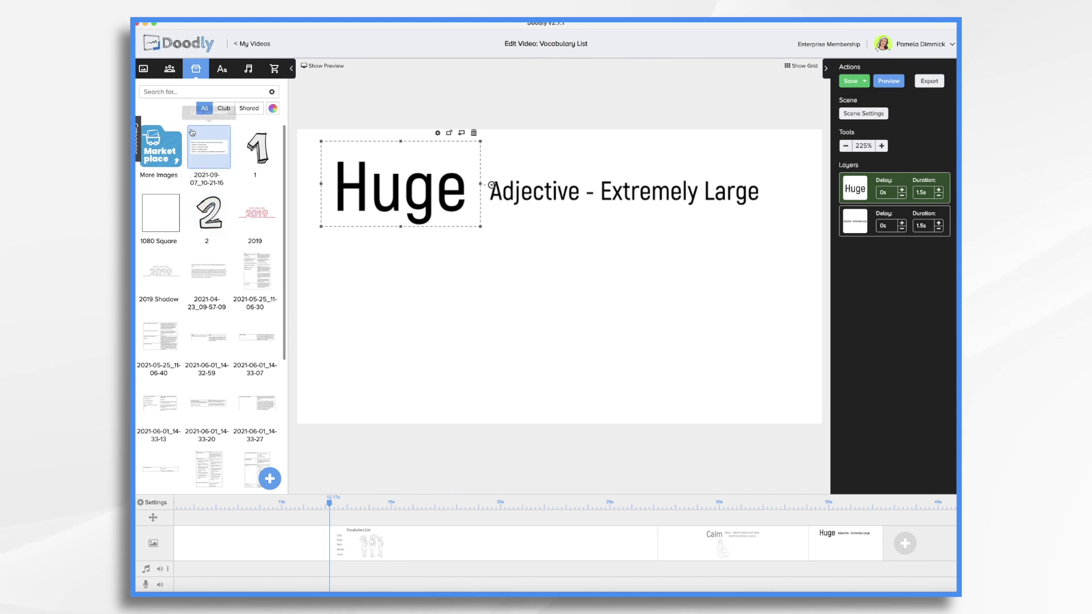
{"action": "left_click_drag", "start_coordinate": [213, 147], "coordinate": [451, 319]}
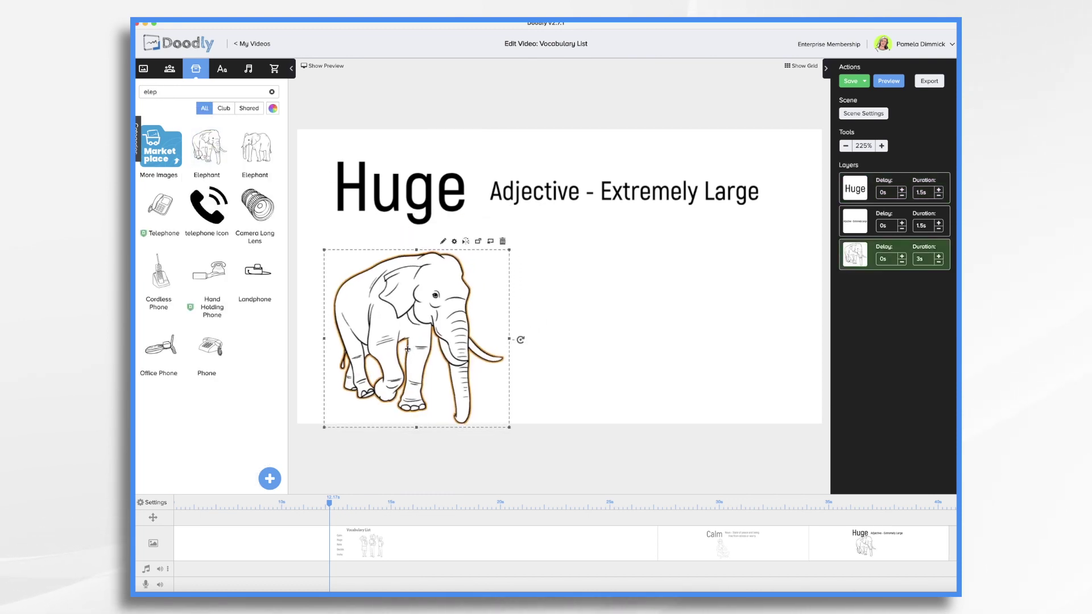
Resize and position the elephant below Huge so the definition stays readable
{"action": "left_click_drag", "start_coordinate": [466, 209], "coordinate": [571, 195]}
{"action": "left_click_drag", "start_coordinate": [640, 195], "coordinate": [700, 135]}
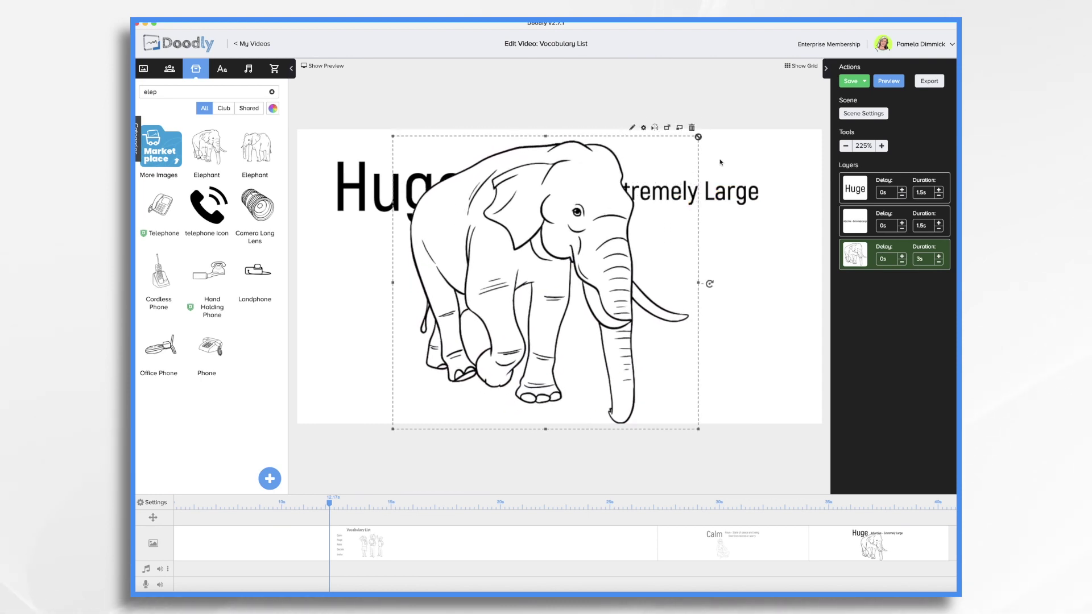
{"action": "left_click_drag", "start_coordinate": [519, 233], "coordinate": [563, 231]}
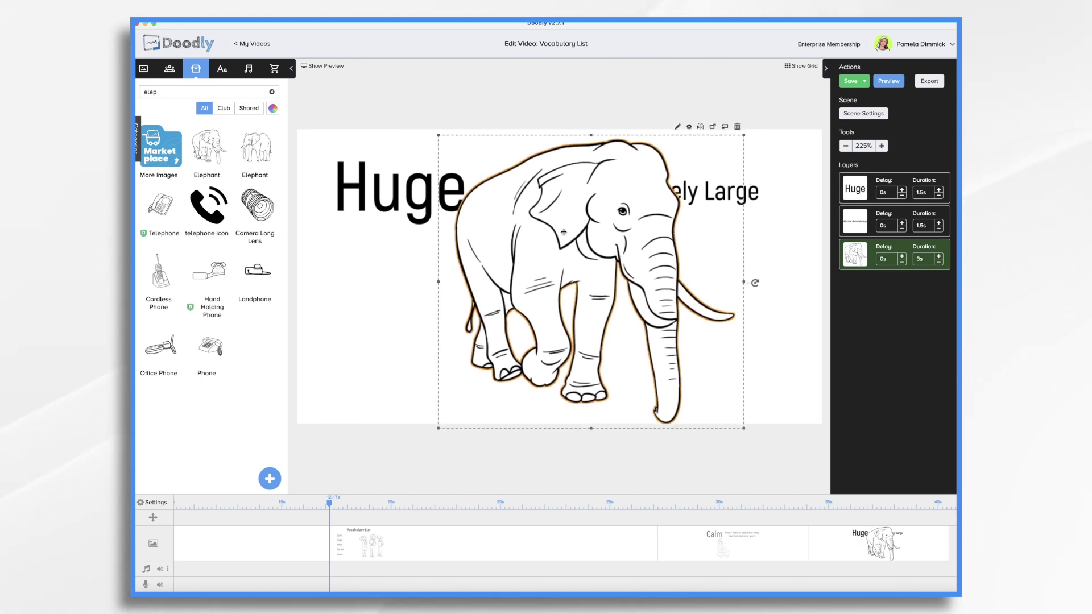
{"action": "left_click_drag", "start_coordinate": [564, 231], "coordinate": [505, 256]}
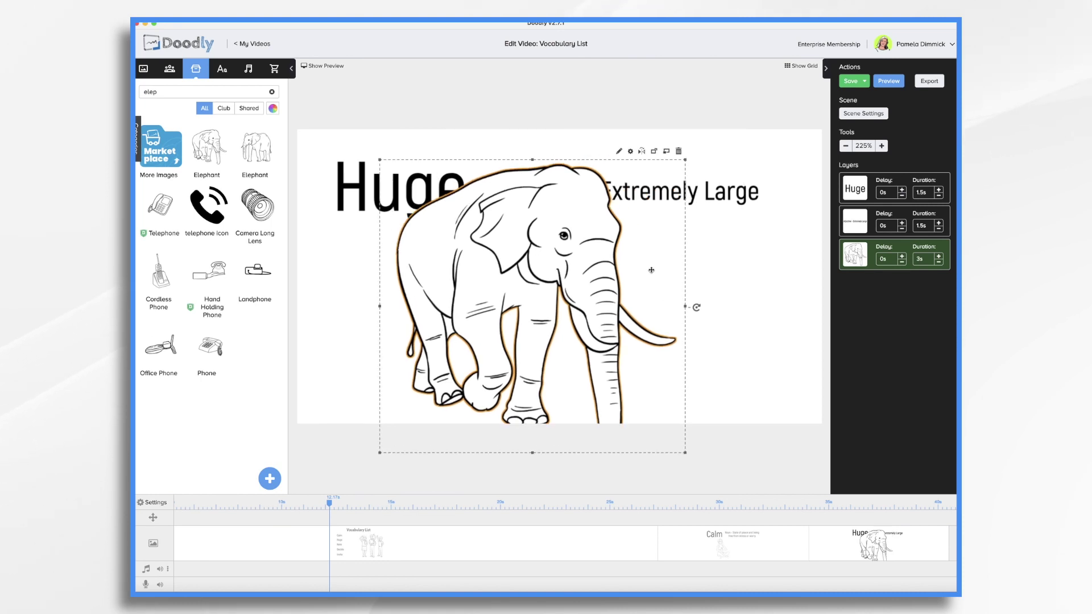
{"action": "left_click_drag", "start_coordinate": [686, 309], "coordinate": [603, 310]}
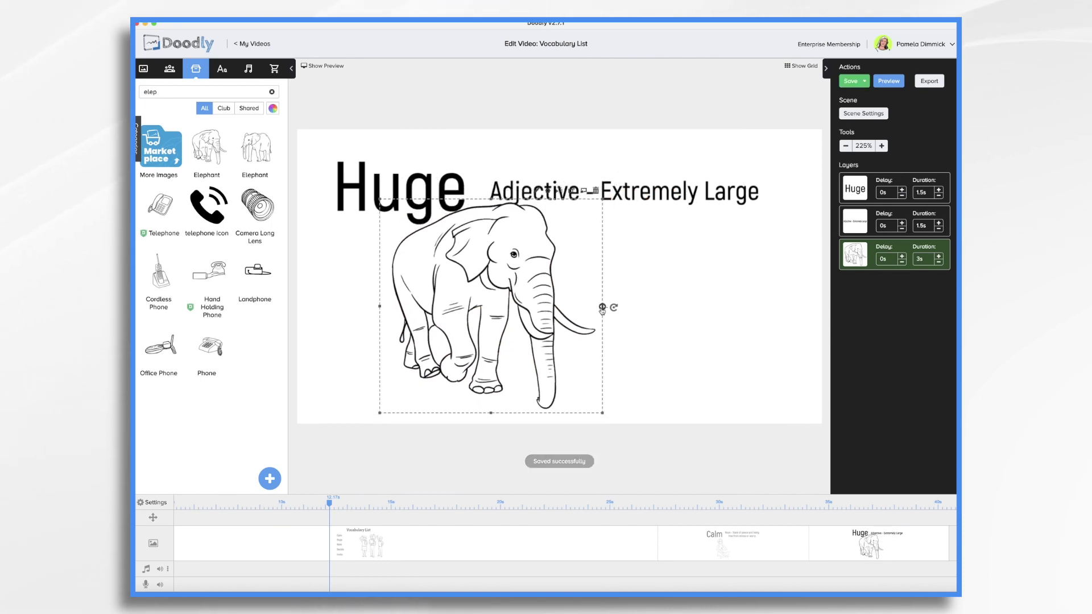
{"action": "left_click_drag", "start_coordinate": [484, 275], "coordinate": [496, 283]}
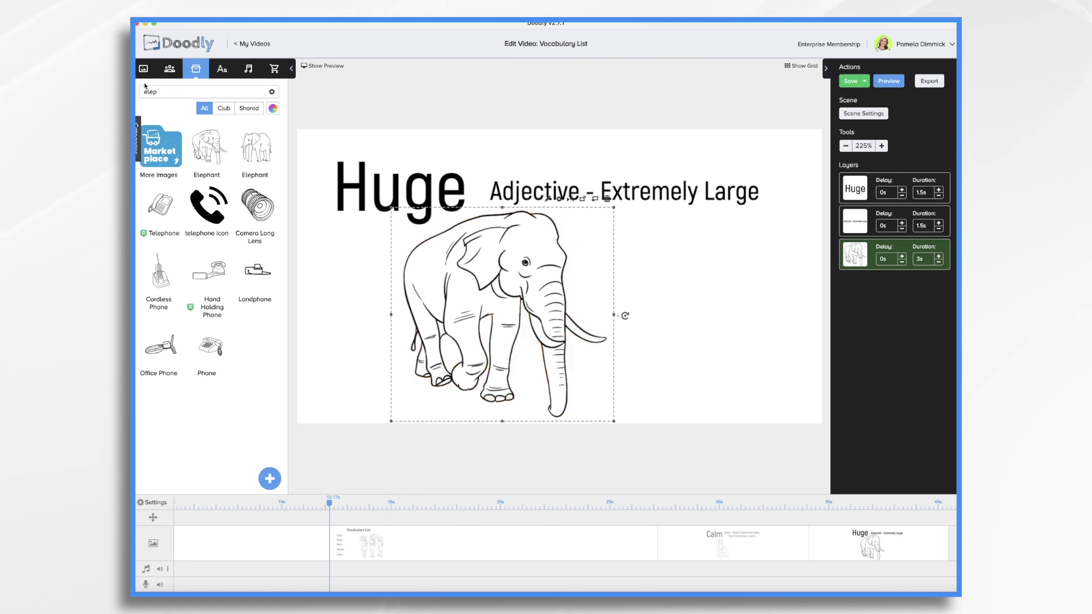
{"action": "key", "text": "BackSpace"}
{"action": "key", "text": "BackSpace"}
{"action": "key", "text": "BackSpace"}
{"action": "key", "text": "BackSpace"}
Add the Rat prop found by searching 'mouse', shrunk into the lower right corner
{"action": "type", "text": "mouse"}
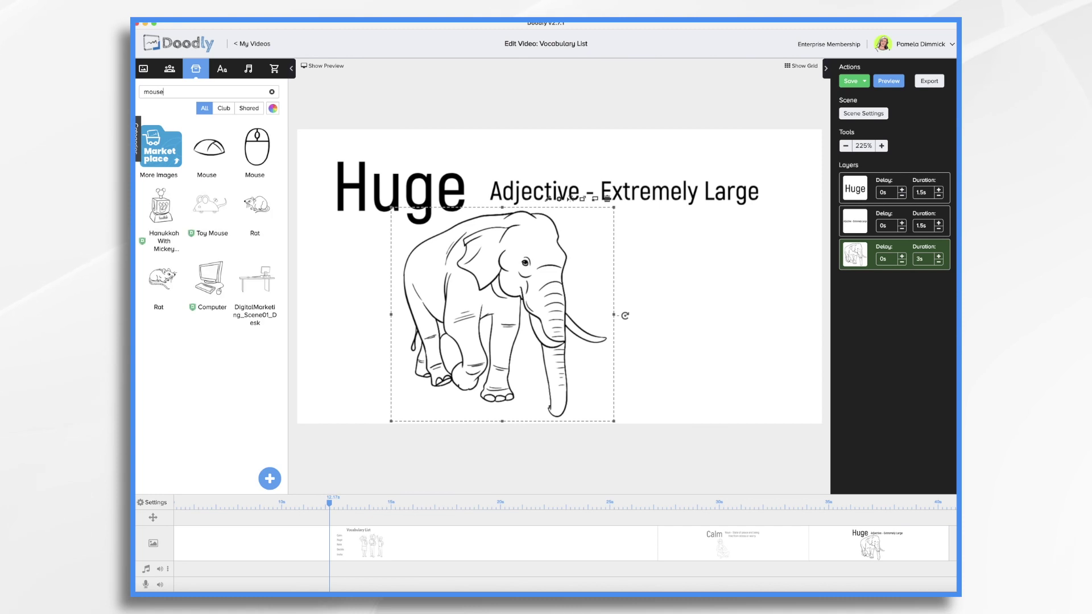
{"action": "left_click_drag", "start_coordinate": [255, 205], "coordinate": [719, 380]}
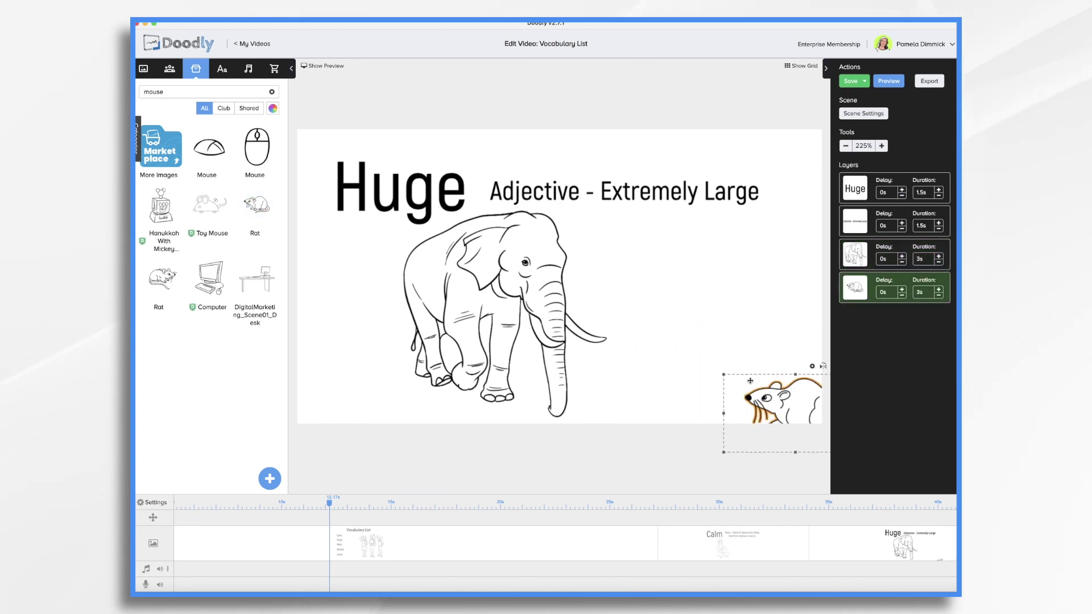
{"action": "left_click_drag", "start_coordinate": [767, 414], "coordinate": [789, 392]}
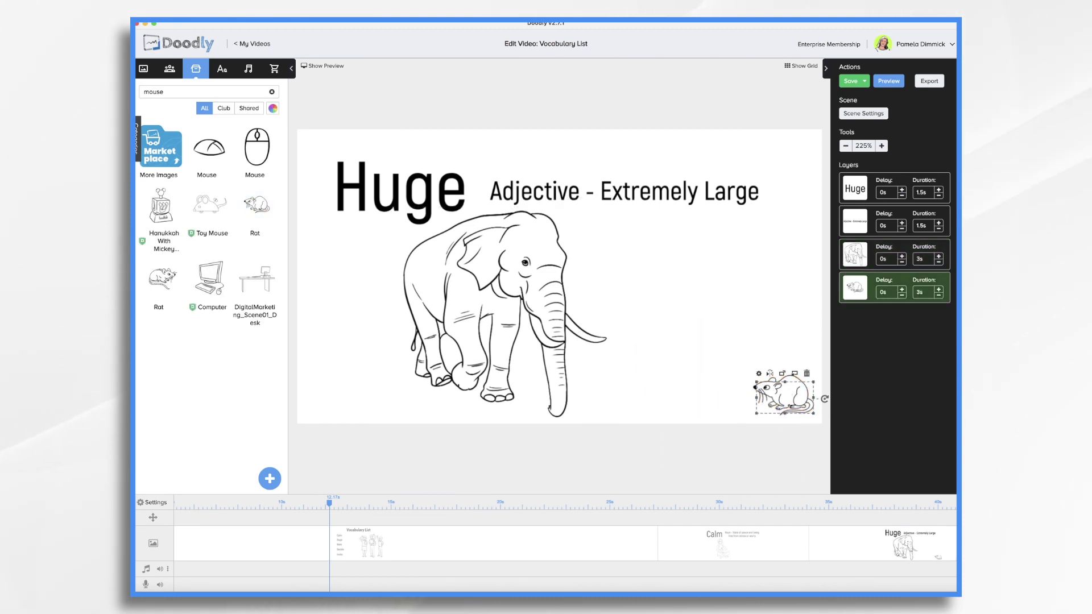
Add the text 'Wow, you're HUGE!' near the rat
{"action": "left_click", "coordinate": [222, 68]}
{"action": "left_click_drag", "start_coordinate": [208, 179], "coordinate": [690, 305]}
{"action": "double_click", "coordinate": [690, 305]}
{"action": "type", "text": "Wow, you're HUGE!"}
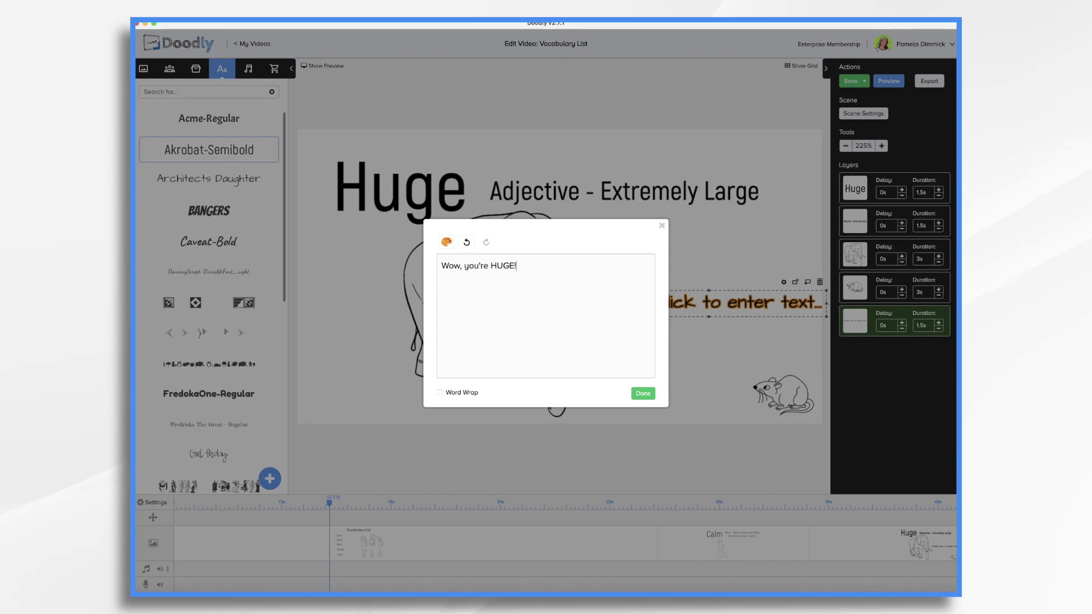
{"action": "left_click", "coordinate": [641, 390]}
Add a Speech Bubble prop (search 'speec') around the rat's line, then switch to Calm
{"action": "left_click", "coordinate": [196, 68]}
{"action": "double_click", "coordinate": [203, 90]}
{"action": "type", "text": "speec"}
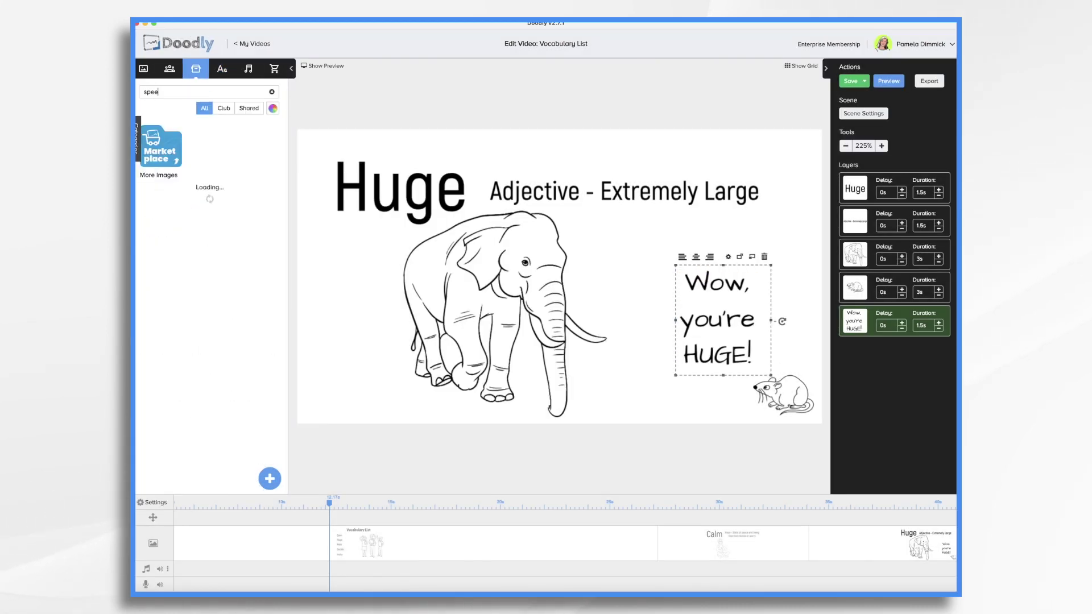
{"action": "left_click_drag", "start_coordinate": [209, 145], "coordinate": [760, 333]}
{"action": "left_click", "coordinate": [736, 318]}
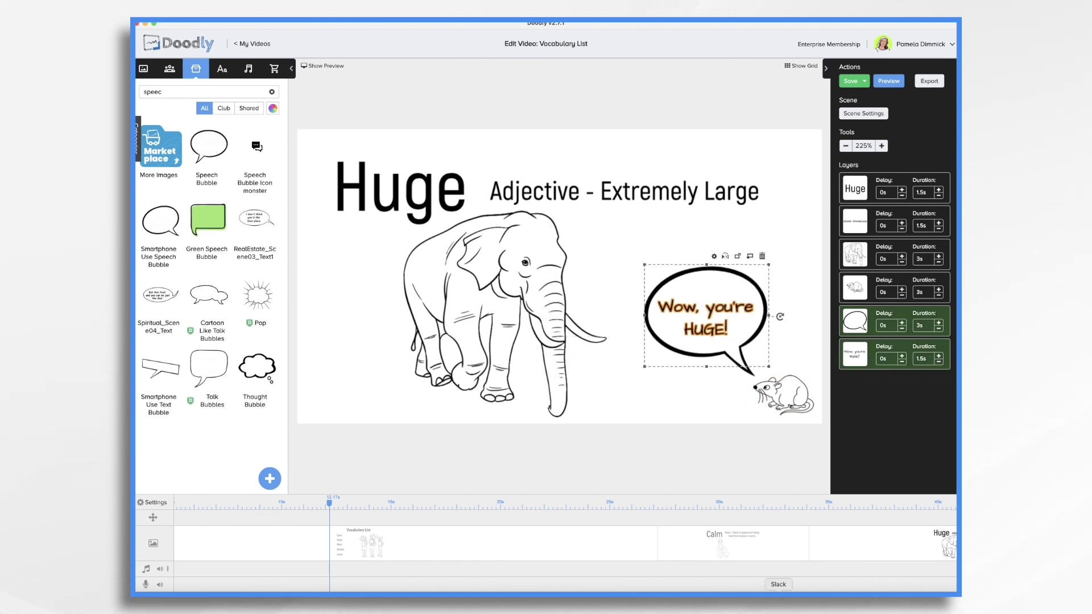
{"action": "left_click", "coordinate": [737, 545]}
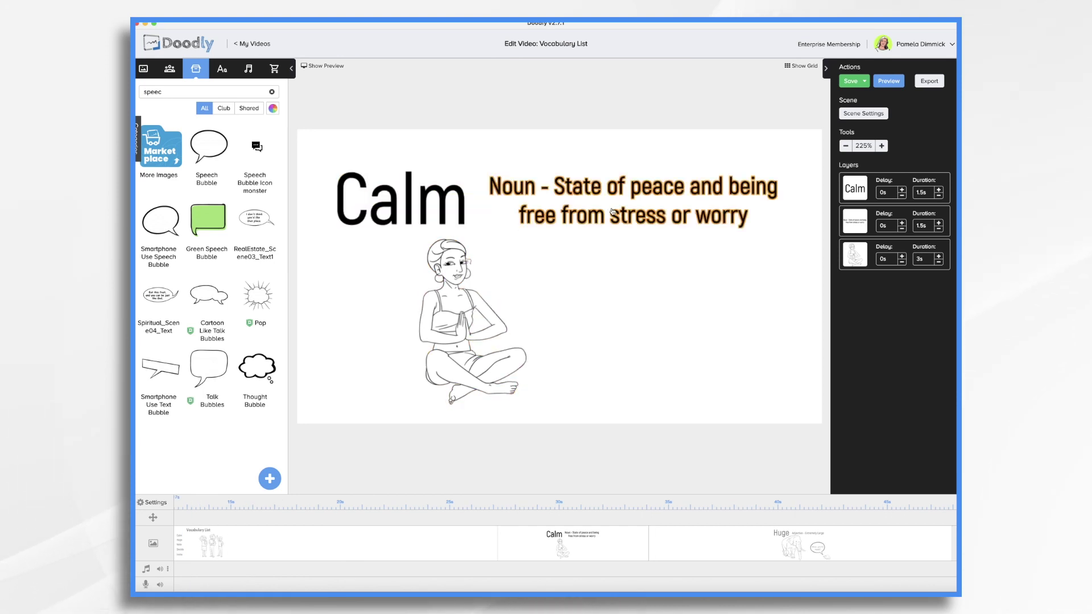
Apply 15 s of extra end time to the Calm scene, then bring up the Huge scene
{"action": "left_click", "coordinate": [418, 207]}
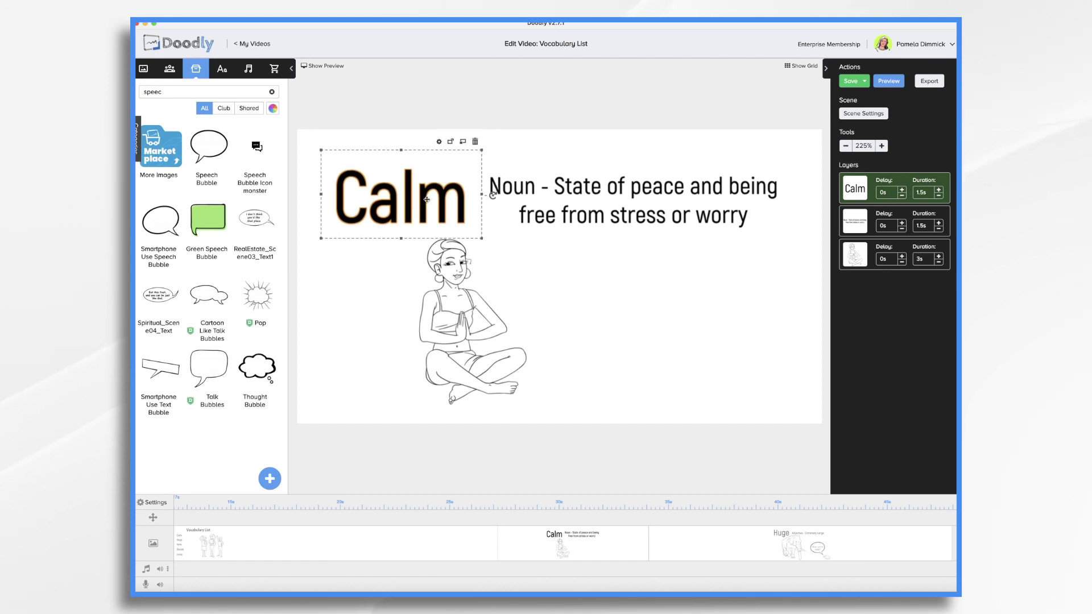
{"action": "left_click", "coordinate": [872, 115]}
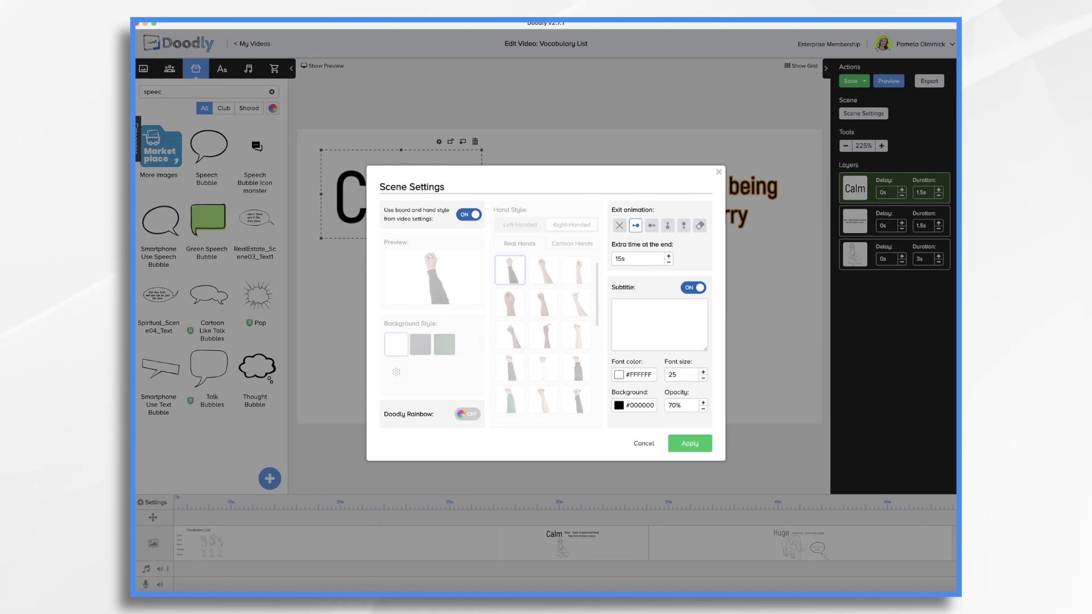
{"action": "left_click", "coordinate": [688, 442]}
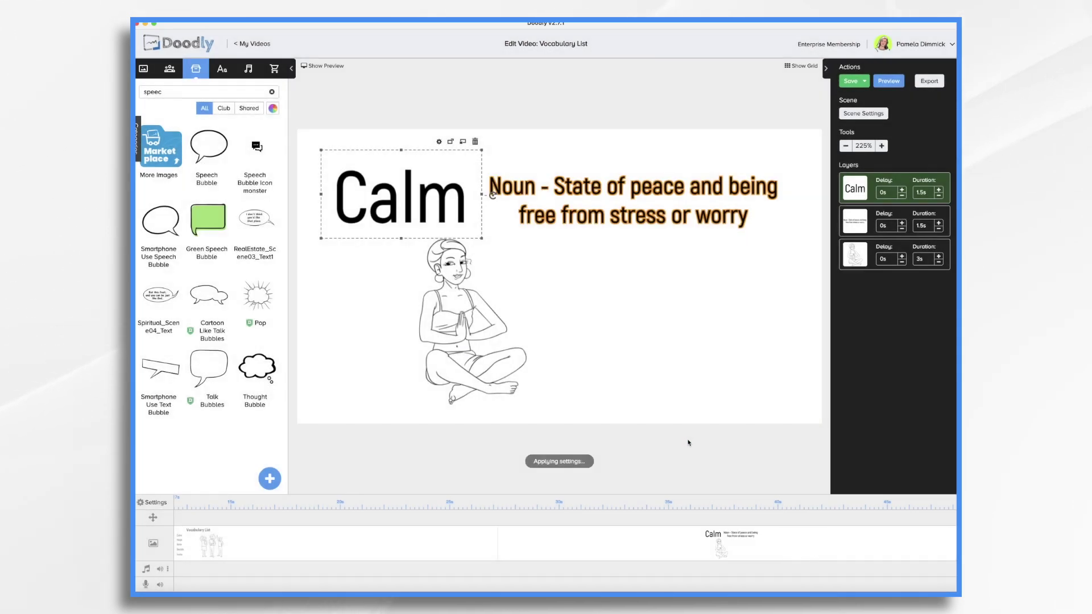
{"action": "scroll", "coordinate": [798, 561], "scroll_direction": "right", "scroll_amount": 5}
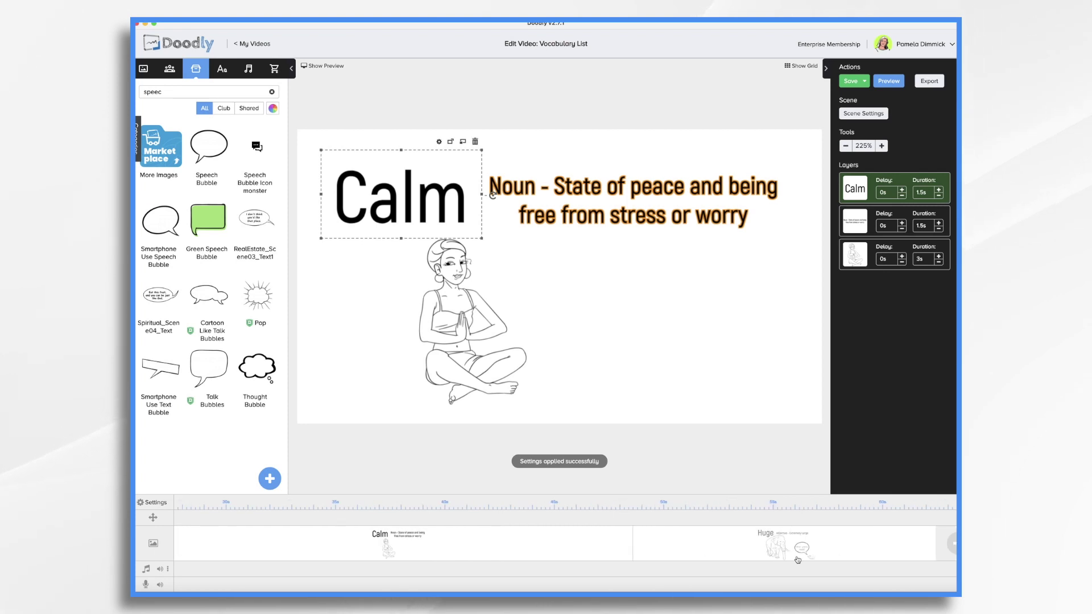
{"action": "left_click", "coordinate": [798, 546]}
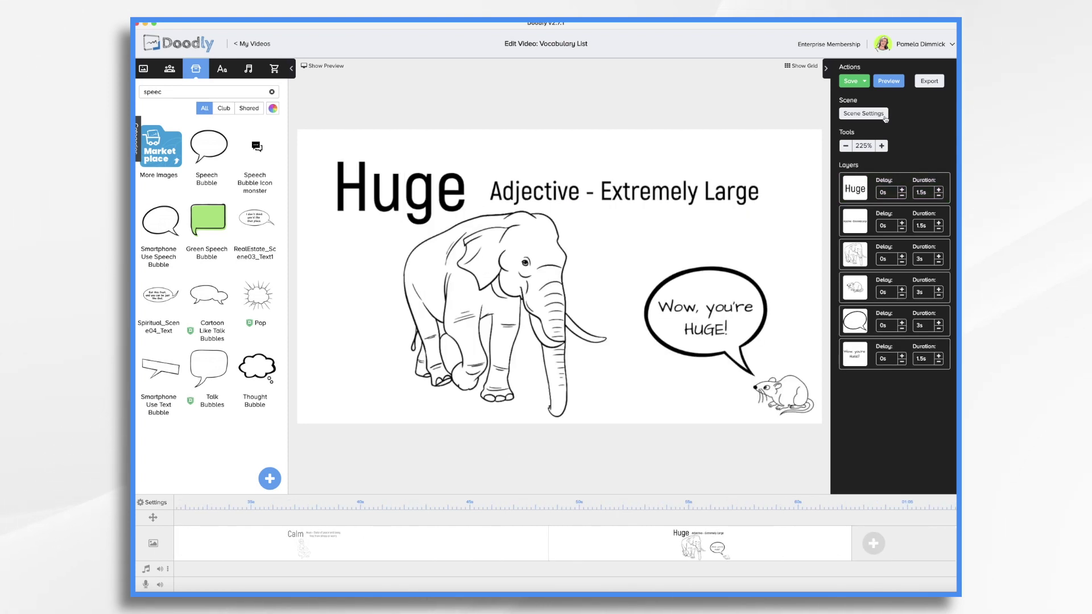
Set the Huge scene's extra end pause and confirm the Note definition 'Noun - Short piece of writing'
{"action": "left_click", "coordinate": [884, 115]}
{"action": "left_click", "coordinate": [640, 263]}
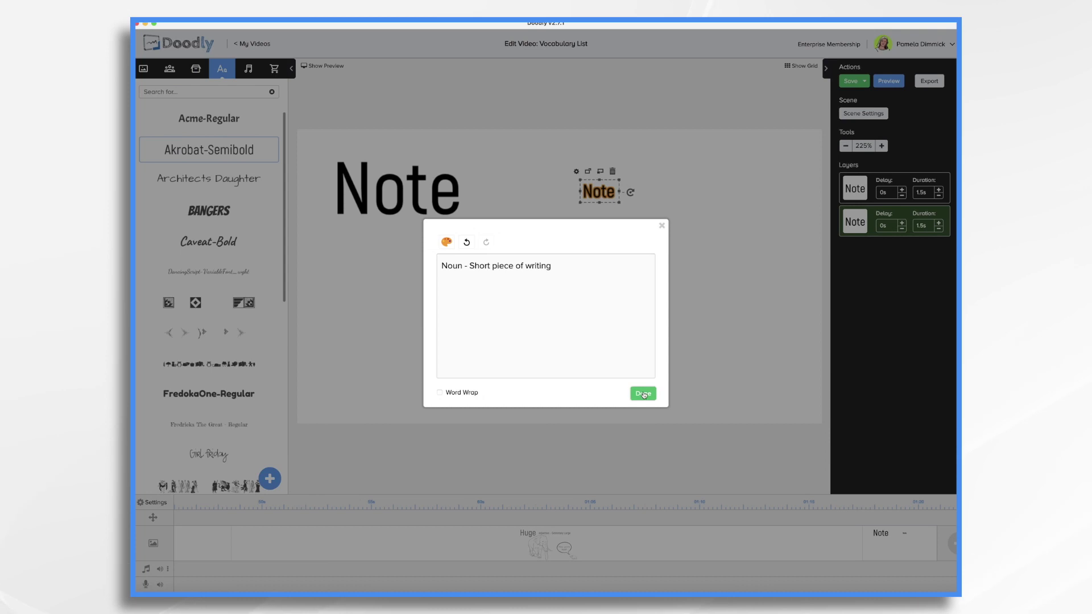
{"action": "left_click", "coordinate": [643, 394]}
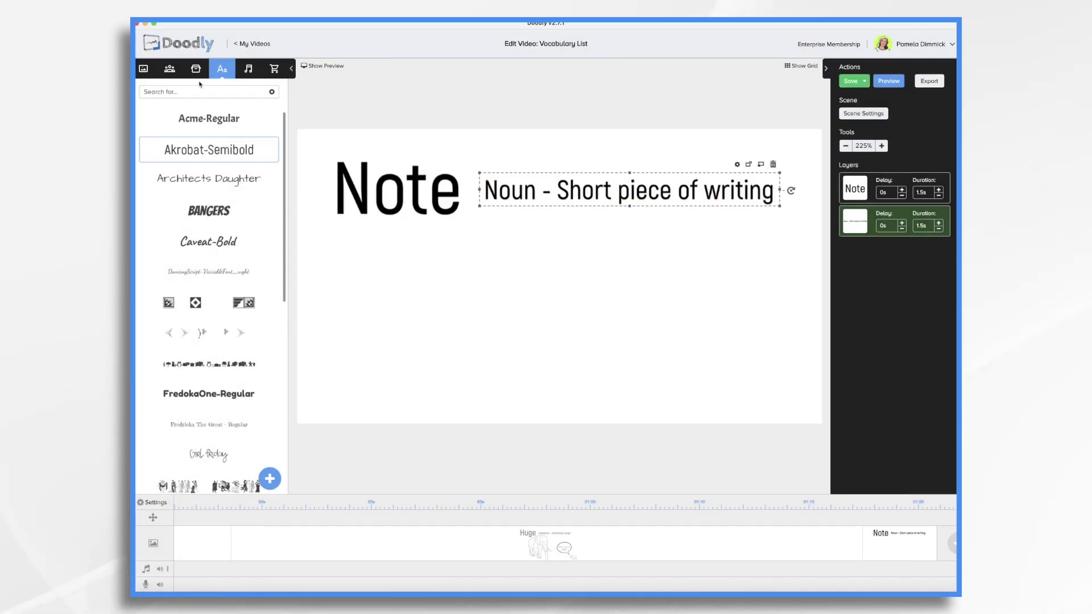
{"action": "left_click", "coordinate": [196, 68]}
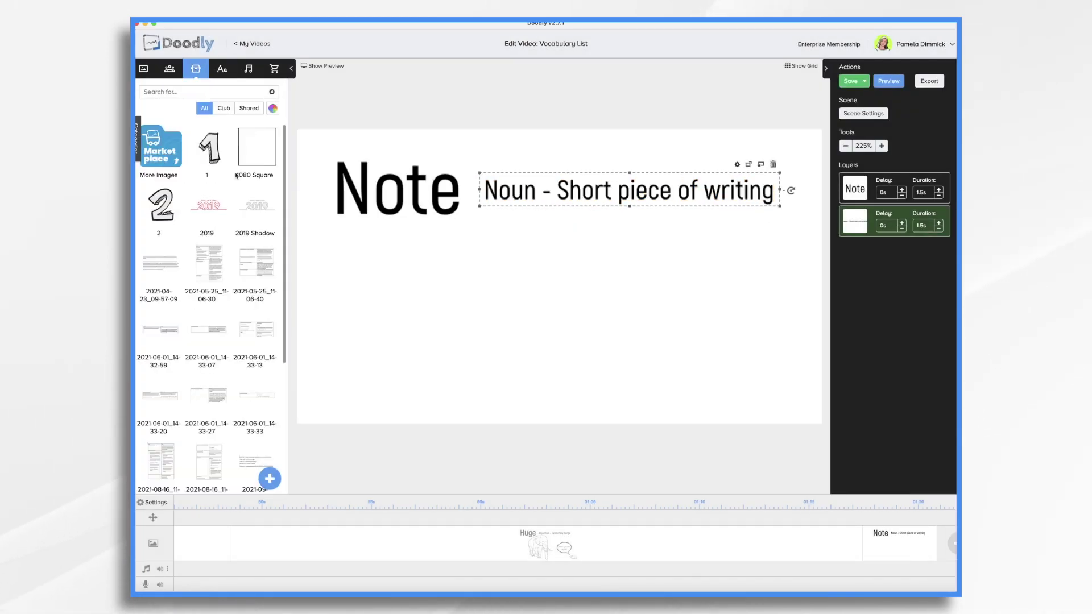
Place the Notepad prop below the Note text and apply the scene's extra end time
{"action": "type", "text": "note"}
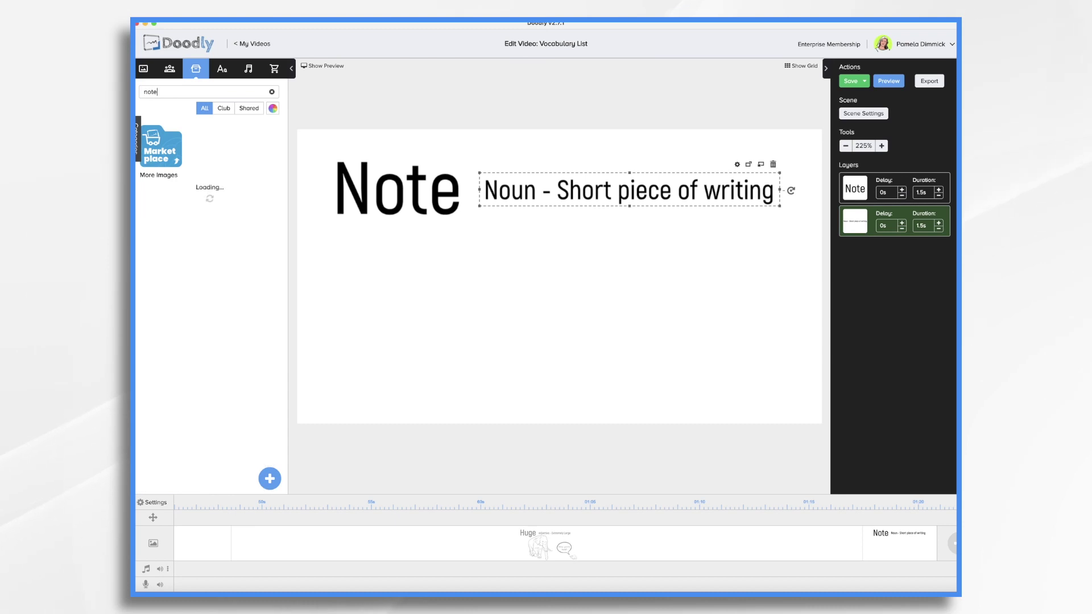
{"action": "mouse_move", "coordinate": [257, 147]}
{"action": "left_mouse_down"}
{"action": "mouse_move", "coordinate": [522, 325]}
{"action": "mouse_move", "coordinate": [519, 312]}
{"action": "left_mouse_up"}
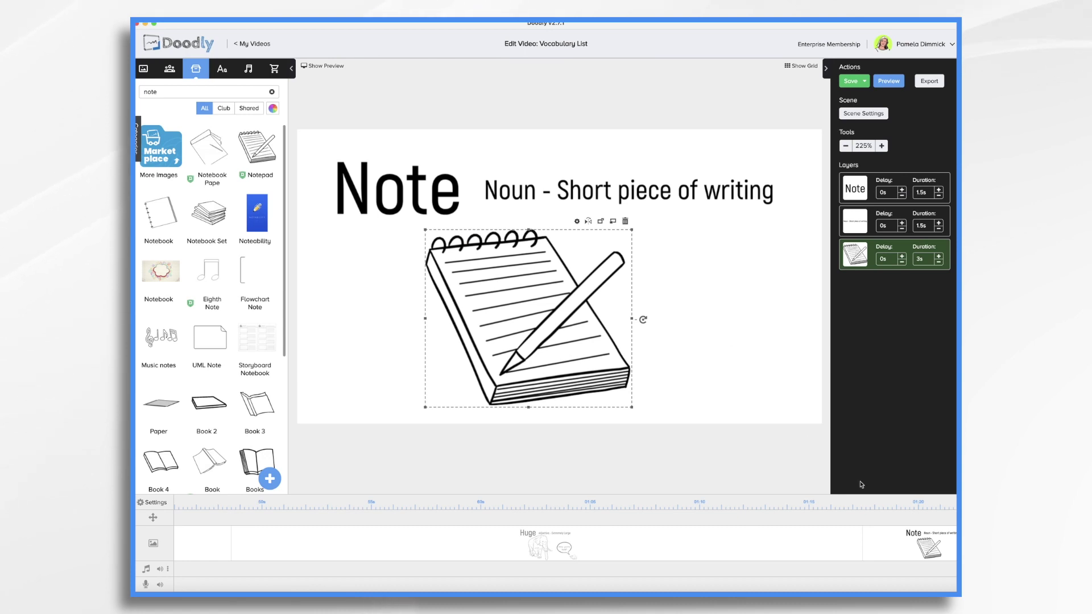
{"action": "left_click", "coordinate": [865, 113]}
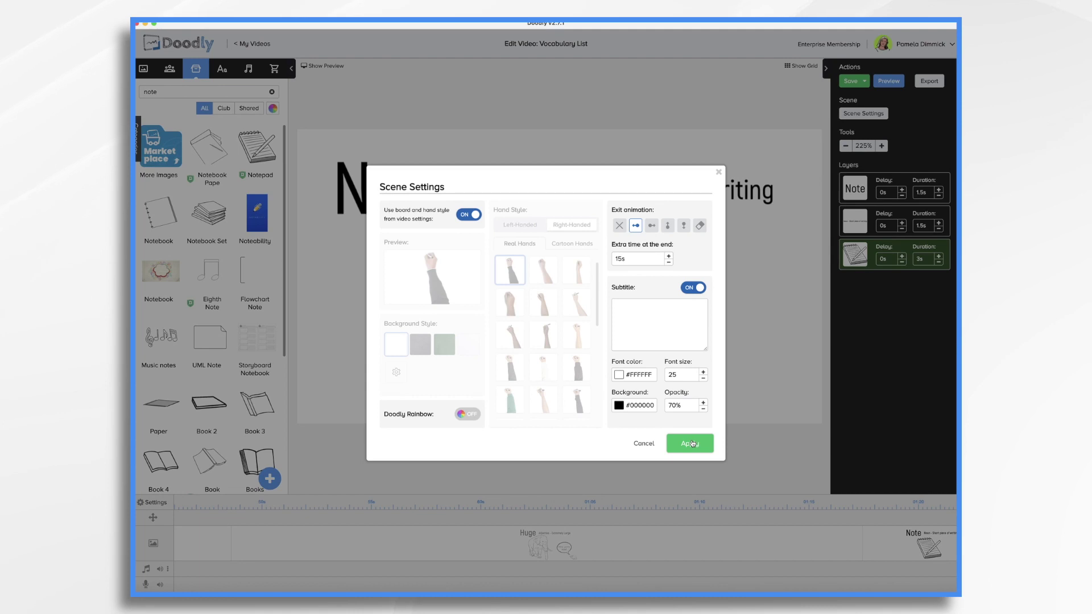
{"action": "left_click", "coordinate": [690, 444]}
Add a new scene after Note with the heading 'Decide' in Akrobat-Semibold
{"action": "left_click", "coordinate": [920, 547]}
{"action": "left_click", "coordinate": [222, 69]}
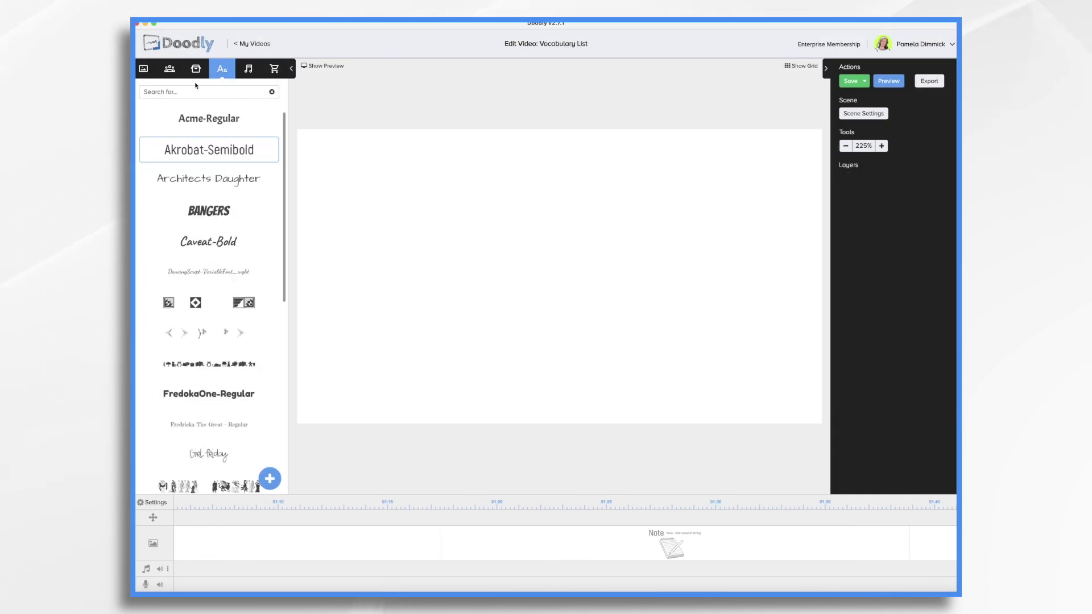
{"action": "left_click_drag", "start_coordinate": [208, 149], "coordinate": [353, 206]}
{"action": "type", "text": "Decide"}
{"action": "left_click", "coordinate": [643, 394]}
Add the enlarged definition 'Verb - To make a choice' beside the Decide heading
{"action": "left_click_drag", "start_coordinate": [439, 183], "coordinate": [411, 185]}
{"action": "left_click_drag", "start_coordinate": [209, 149], "coordinate": [569, 184]}
{"action": "type", "text": "Verb - To make a"}
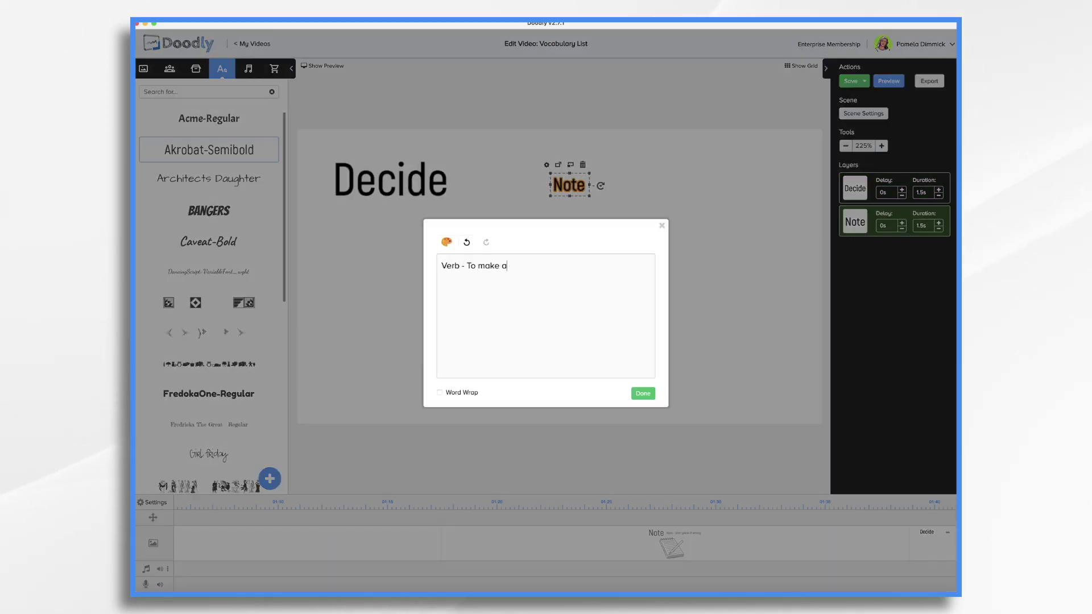
{"action": "type", "text": " choice"}
{"action": "left_click", "coordinate": [643, 394]}
{"action": "left_click_drag", "start_coordinate": [654, 196], "coordinate": [730, 202]}
Enlarge Decide and set it on the left with the definition to its right
{"action": "left_click", "coordinate": [433, 194]}
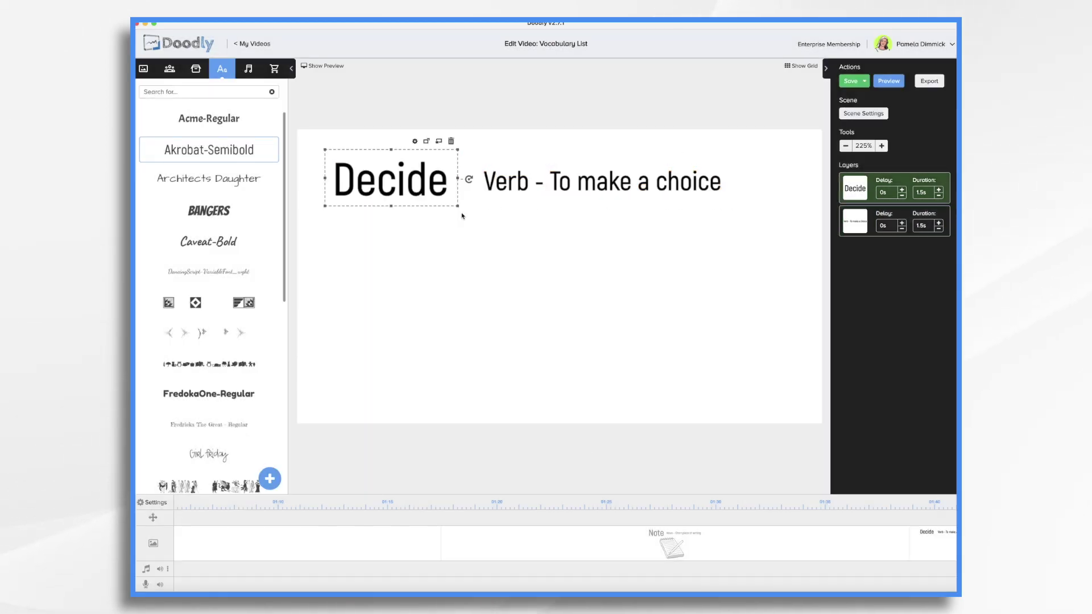
{"action": "left_click_drag", "start_coordinate": [459, 207], "coordinate": [530, 240]}
{"action": "left_click_drag", "start_coordinate": [409, 193], "coordinate": [385, 174]}
{"action": "left_click_drag", "start_coordinate": [603, 182], "coordinate": [643, 187]}
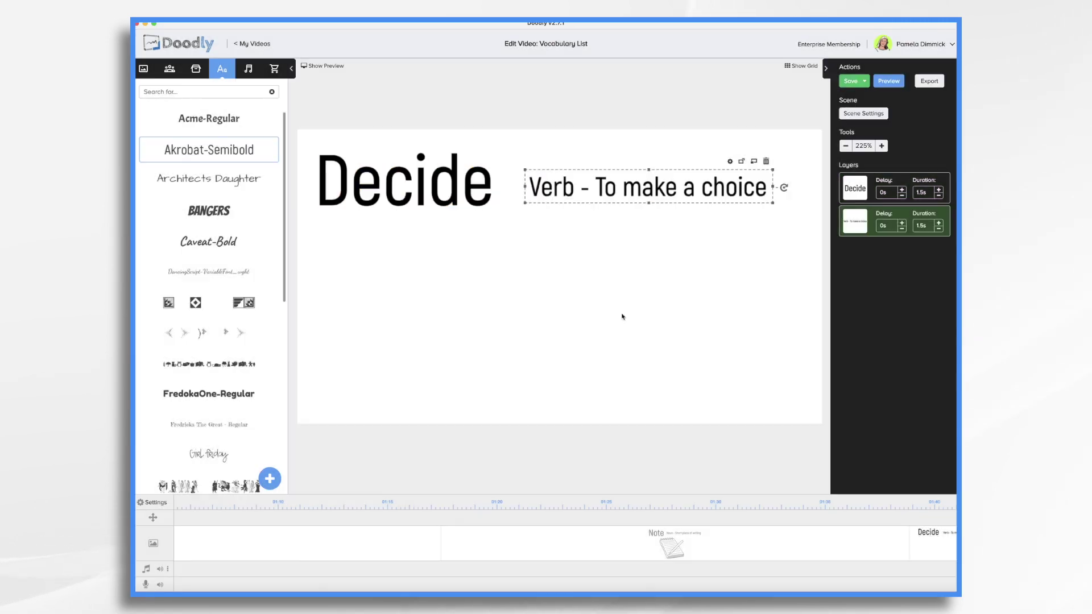
Place the Ann Sad And Puzzled character, found by searching 'confuse', below the definition
{"action": "left_click", "coordinate": [169, 70]}
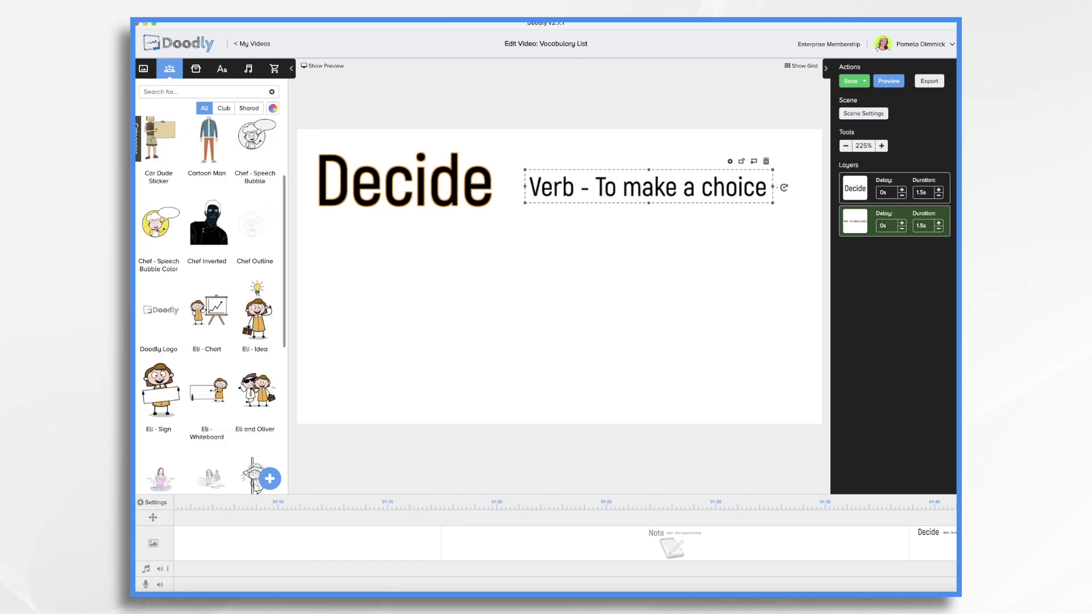
{"action": "type", "text": "confuse"}
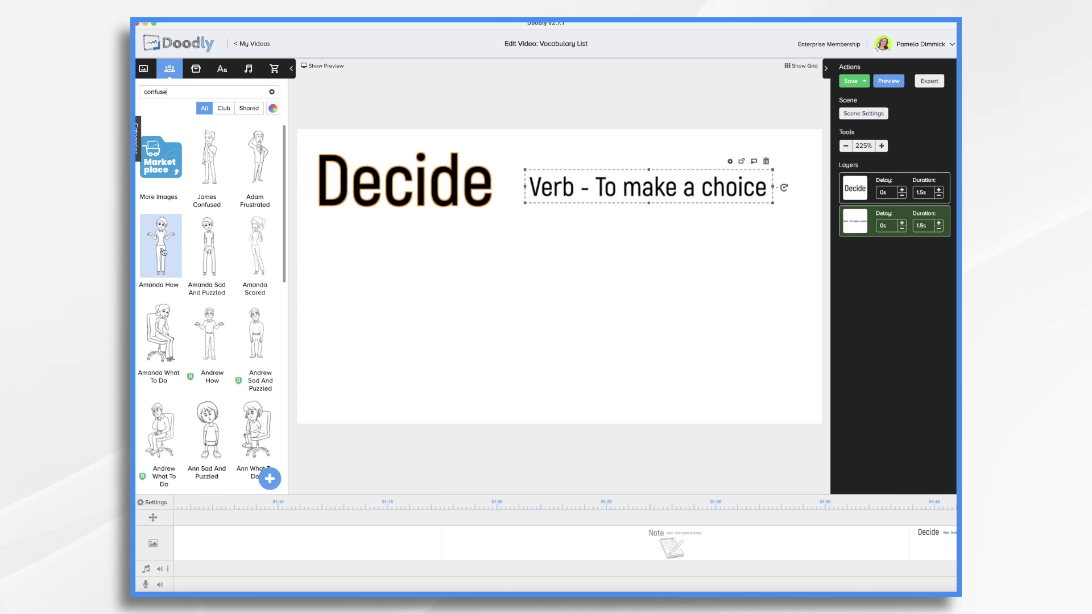
{"action": "scroll", "coordinate": [224, 268], "scroll_direction": "down", "scroll_amount": 4}
{"action": "left_click_drag", "start_coordinate": [223, 269], "coordinate": [593, 319]}
{"action": "left_click", "coordinate": [222, 68]}
Add handwritten 'This?' text to the left of the puzzled girl
{"action": "left_click_drag", "start_coordinate": [209, 178], "coordinate": [399, 285]}
{"action": "double_click", "coordinate": [364, 281]}
{"action": "type", "text": "This?"}
{"action": "left_click", "coordinate": [643, 393]}
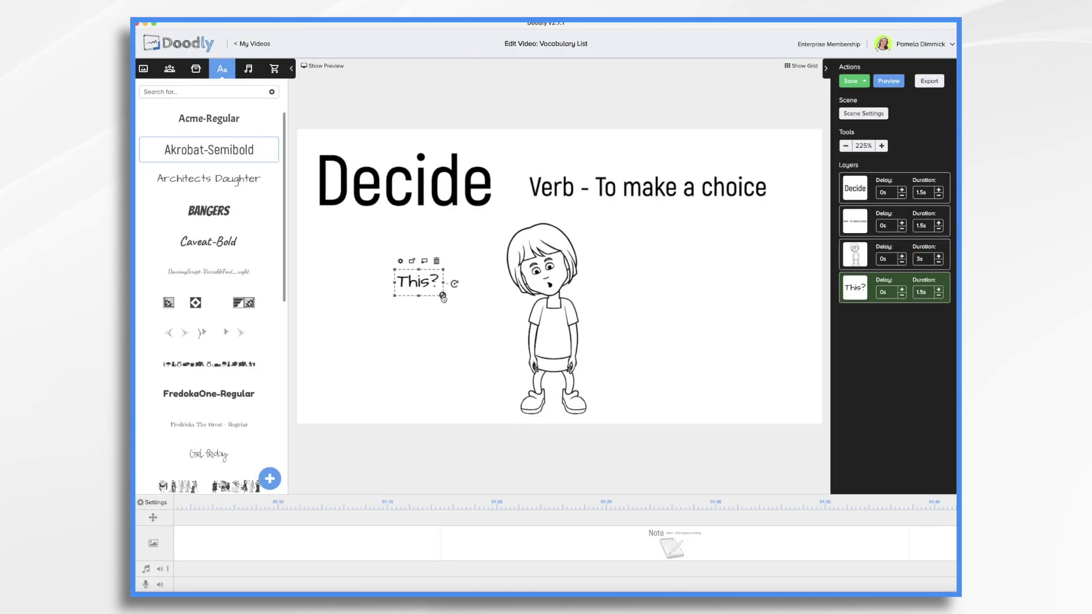
Duplicate 'This?' to the girl's right and change the copy to 'That?'
{"action": "key", "text": "ctrl+c"}
{"action": "key", "text": "ctrl+v"}
{"action": "left_click_drag", "start_coordinate": [442, 278], "coordinate": [682, 271]}
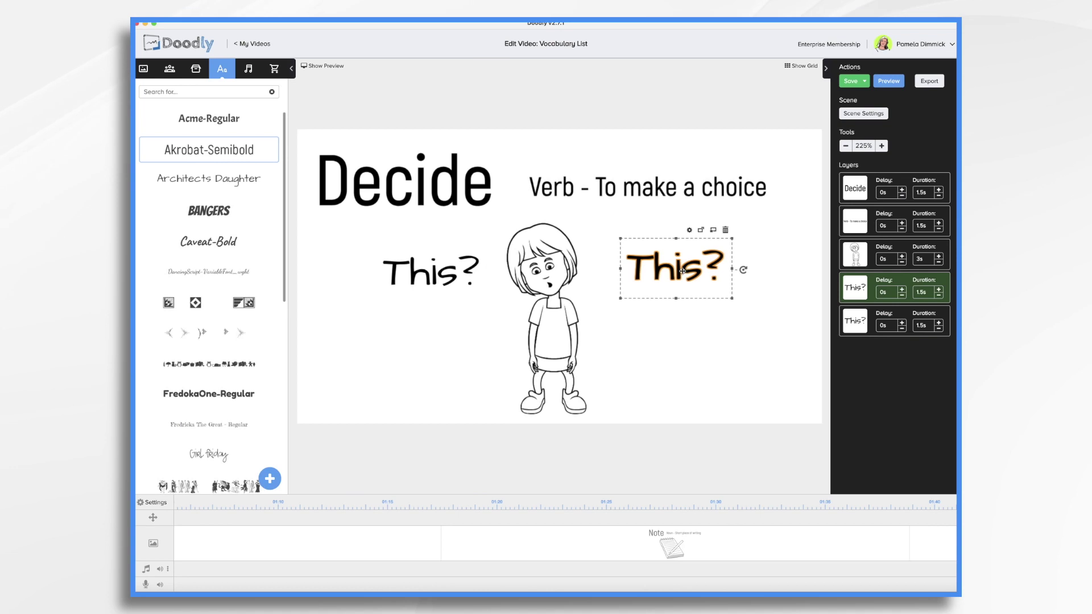
{"action": "double_click", "coordinate": [671, 273]}
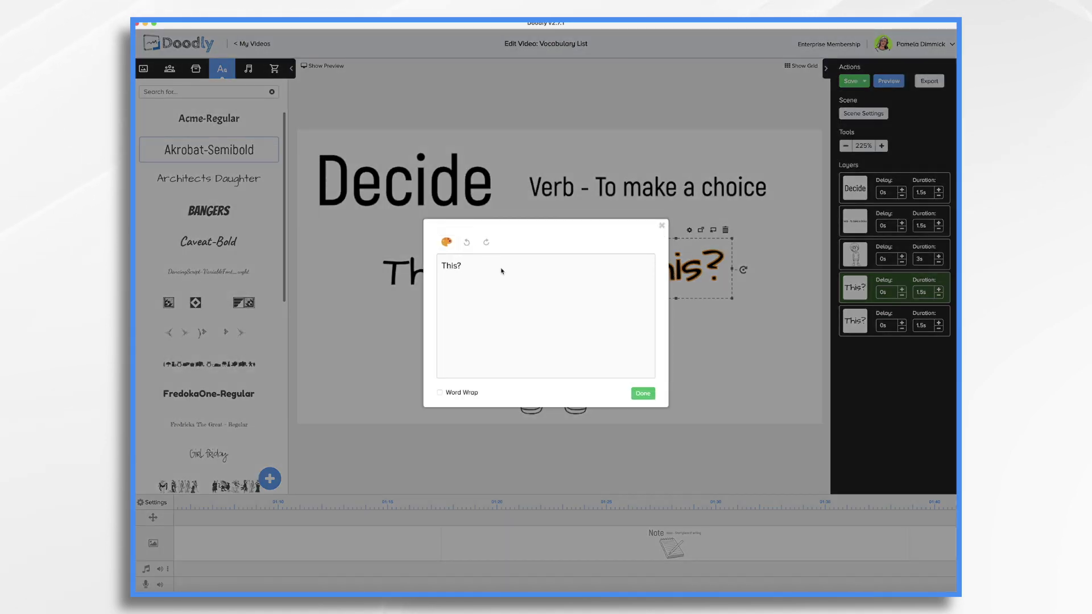
{"action": "type", "text": "at"}
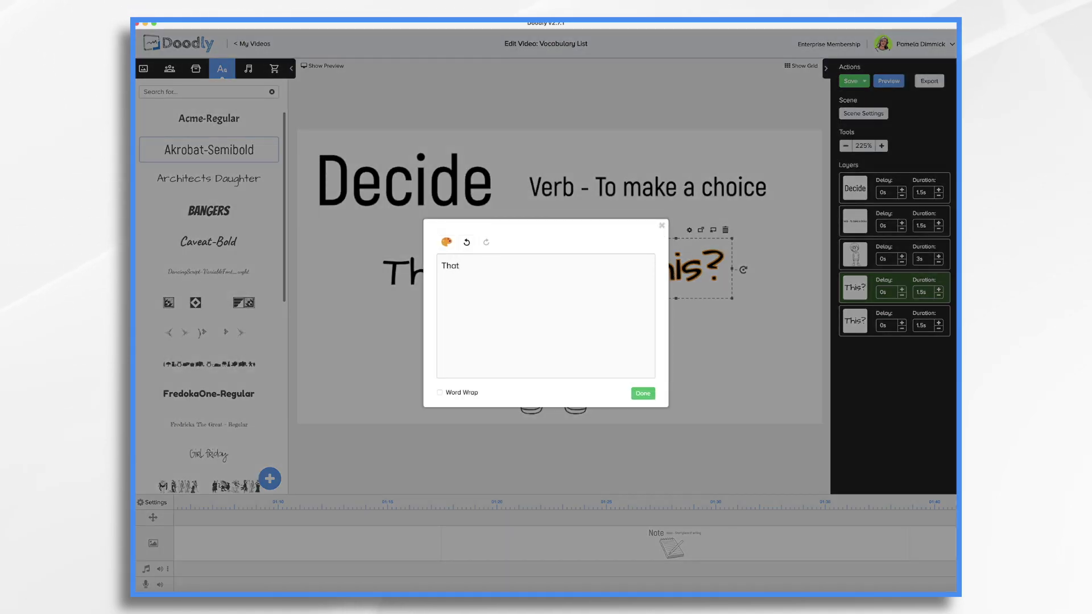
{"action": "type", "text": "?"}
{"action": "left_click", "coordinate": [643, 394]}
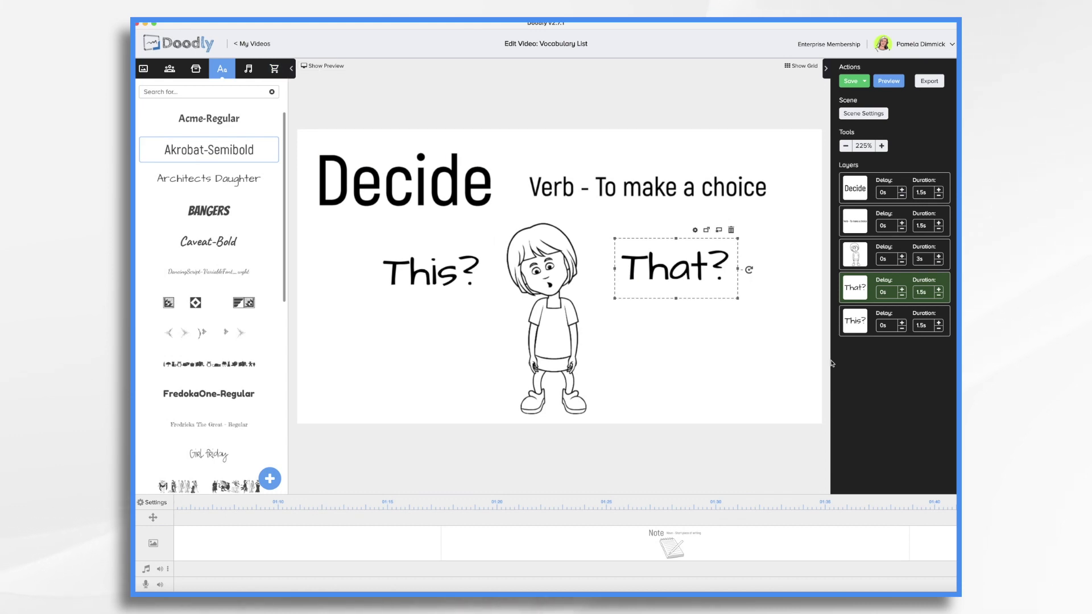
{"action": "scroll", "coordinate": [792, 558], "scroll_direction": "right", "scroll_amount": 3}
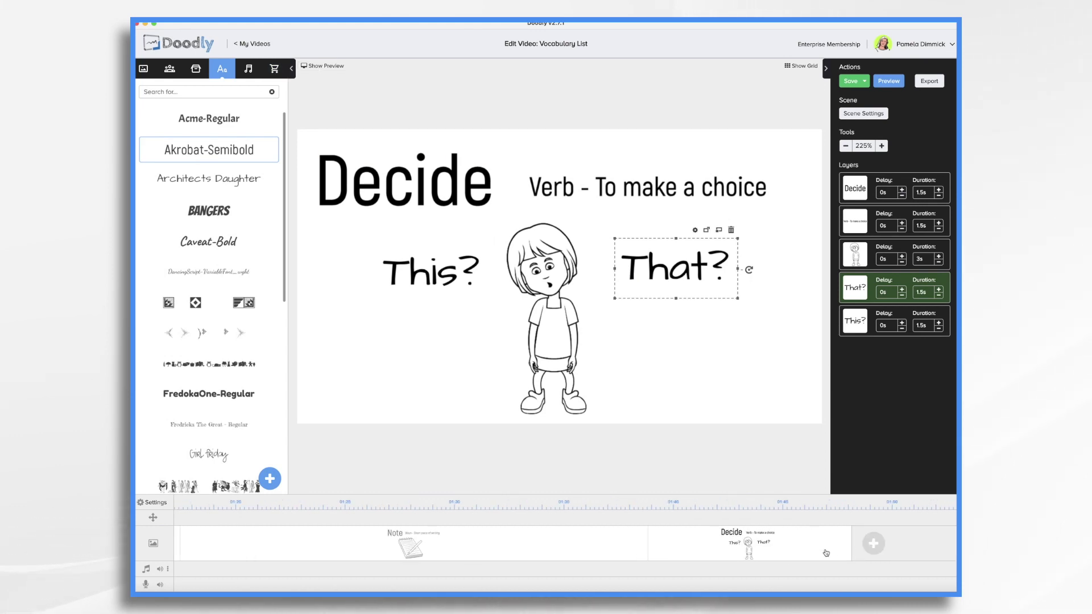
Add a new scene after Decide with the heading 'Invite'
{"action": "left_click", "coordinate": [877, 545]}
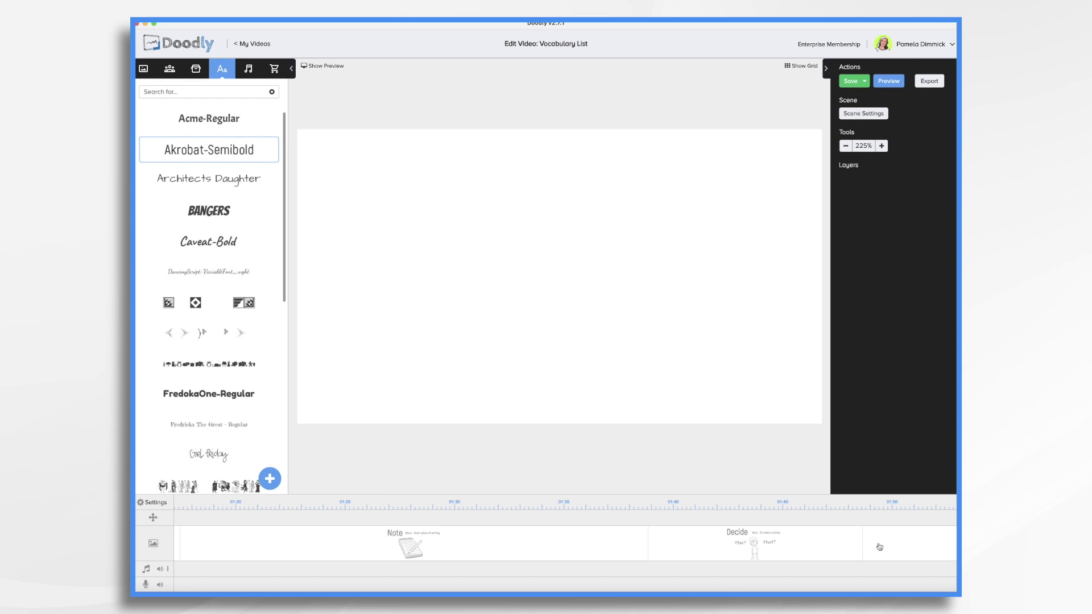
{"action": "left_click_drag", "start_coordinate": [241, 148], "coordinate": [466, 174]}
{"action": "type", "text": "Invite"}
{"action": "left_click", "coordinate": [642, 393]}
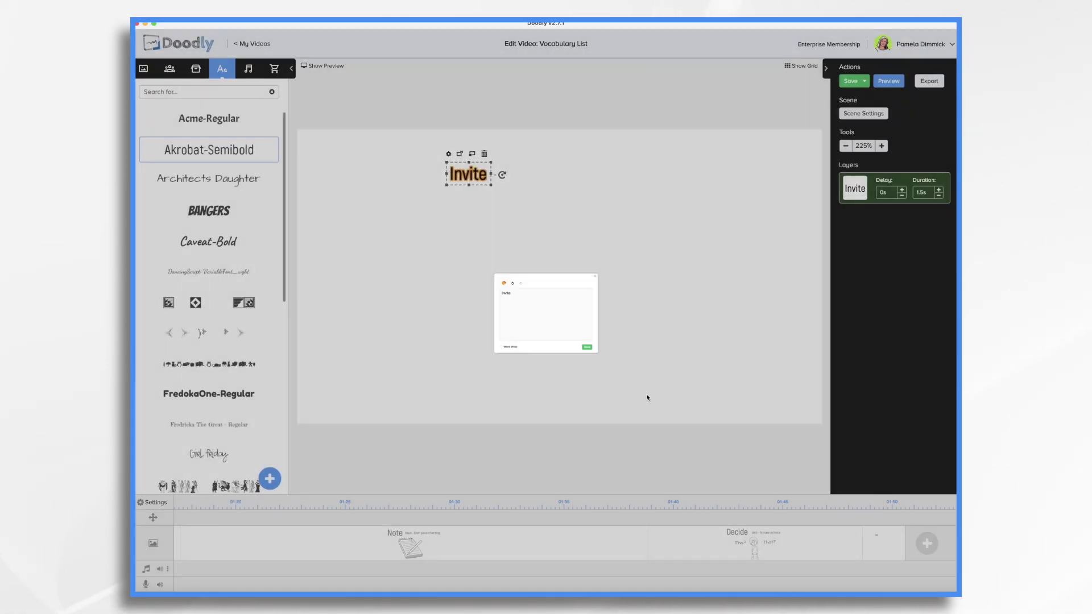
Add the definition 'To ask someone to do something or come somewhere' beside Invite
{"action": "left_click_drag", "start_coordinate": [209, 150], "coordinate": [568, 185]}
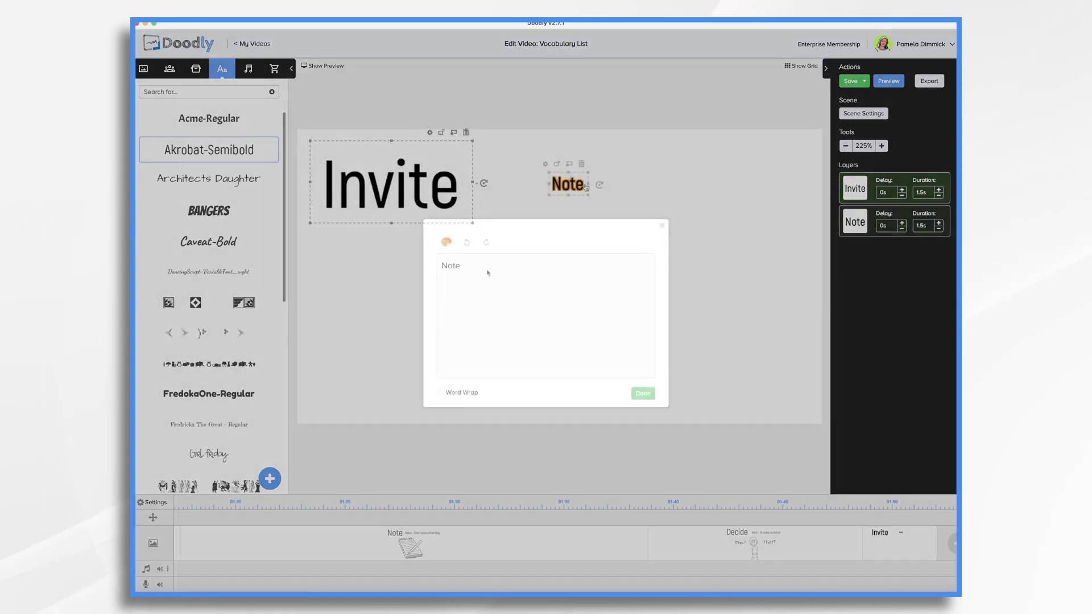
{"action": "type", "text": "To ask someone to"}
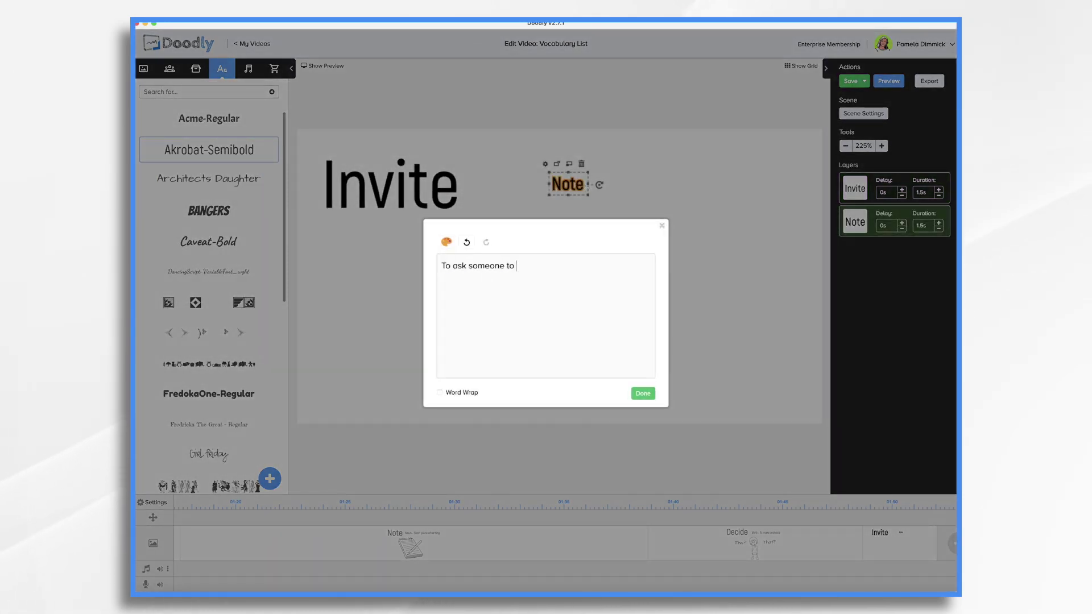
{"action": "type", "text": " do something or come somew"}
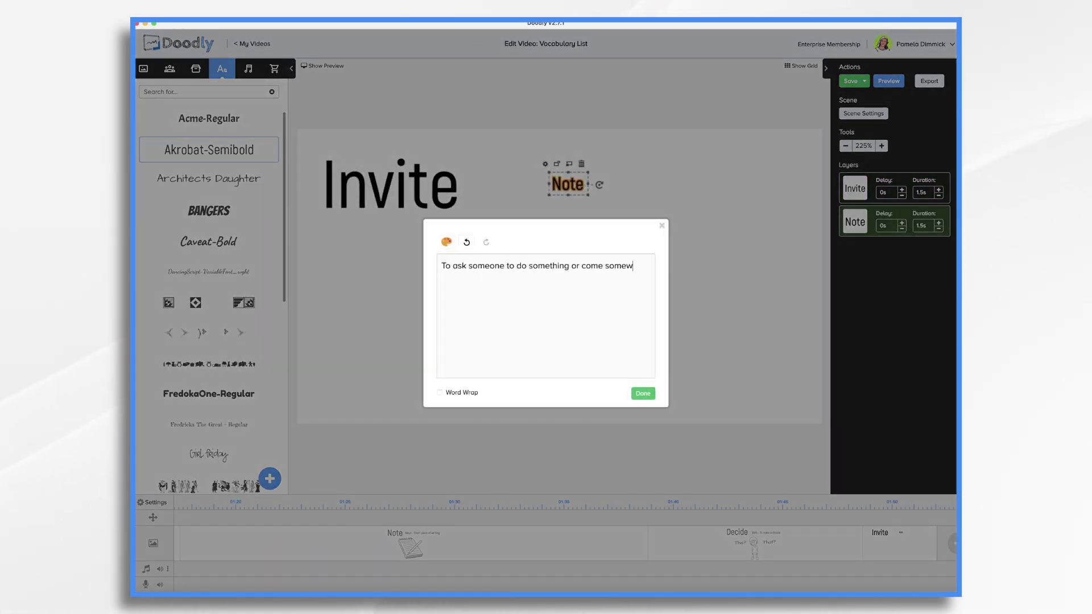
{"action": "type", "text": "here"}
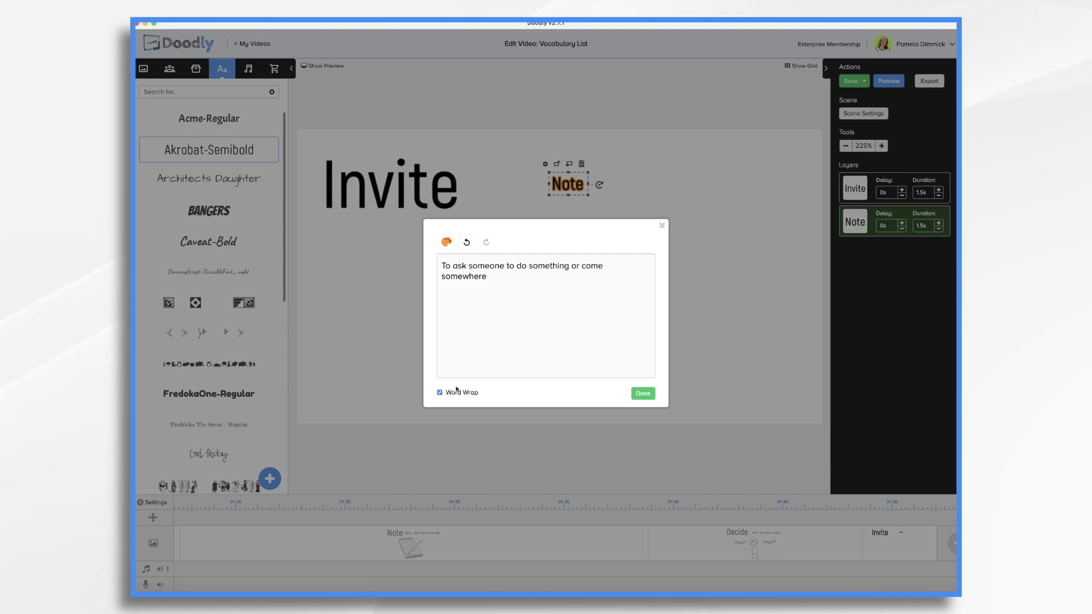
{"action": "left_click", "coordinate": [644, 393]}
{"action": "left_click_drag", "start_coordinate": [625, 182], "coordinate": [583, 177]}
{"action": "left_click_drag", "start_coordinate": [744, 210], "coordinate": [780, 219]}
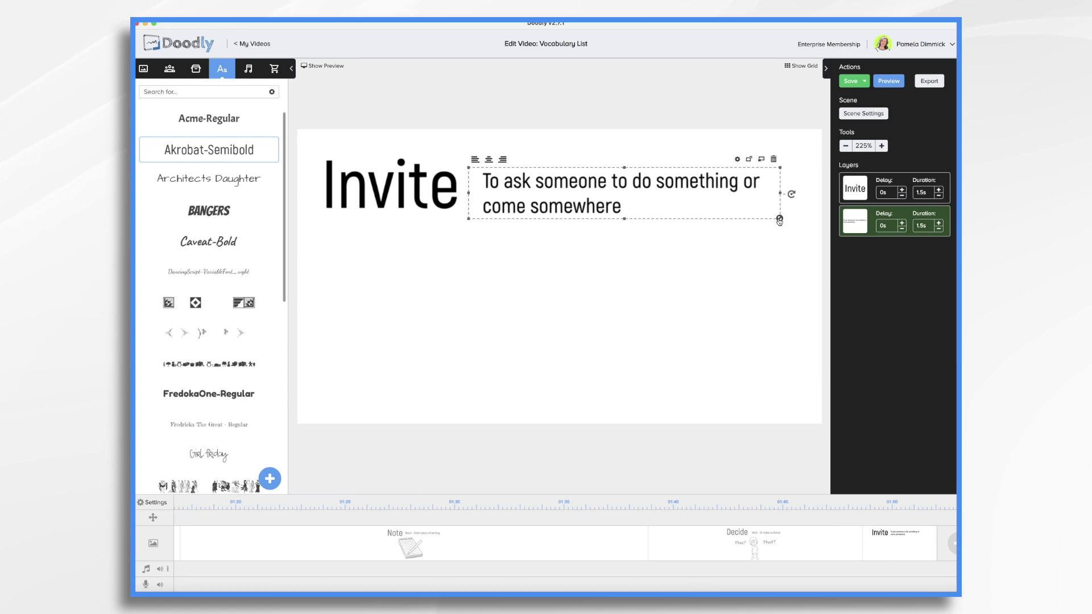
{"action": "left_click_drag", "start_coordinate": [629, 181], "coordinate": [628, 179]}
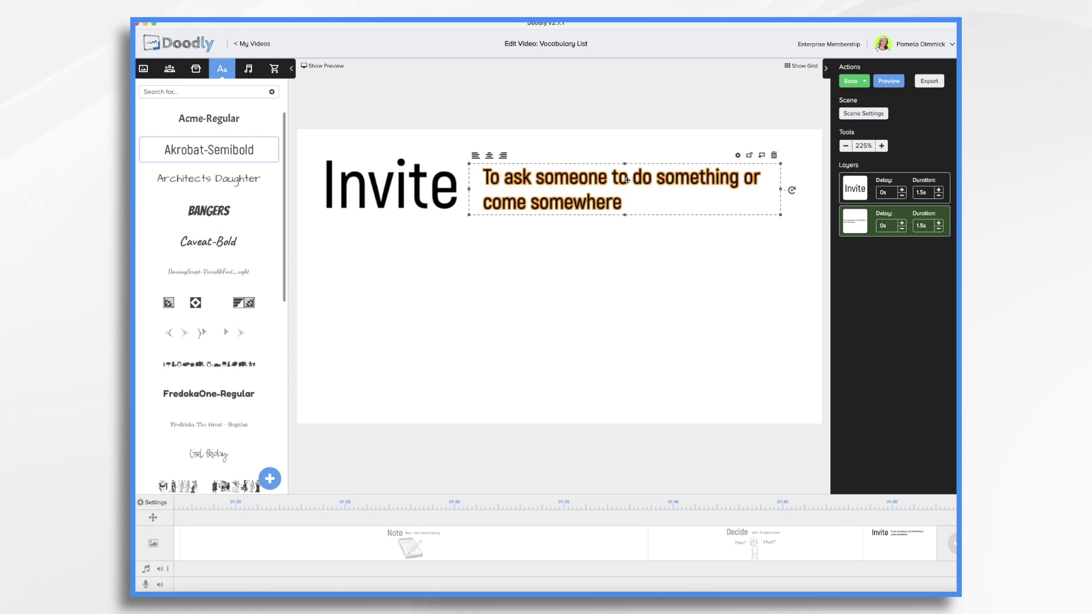
Prefix the definition with 'Verb -' and widen it to wrap onto two lines
{"action": "double_click", "coordinate": [596, 187]}
{"action": "type", "text": "Verb -"}
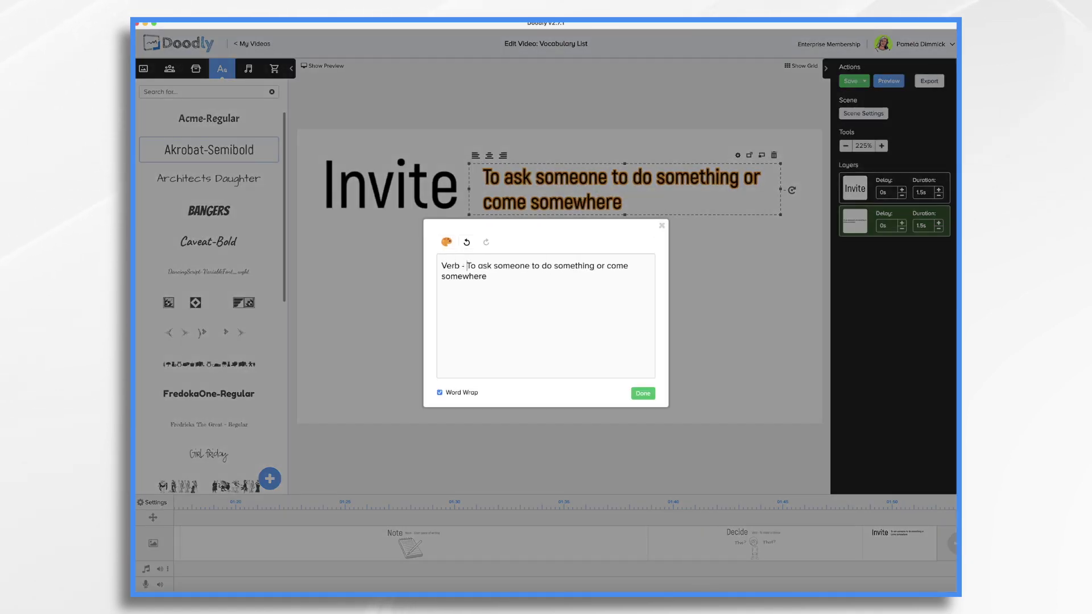
{"action": "left_click", "coordinate": [643, 391]}
{"action": "left_click_drag", "start_coordinate": [754, 189], "coordinate": [799, 189]}
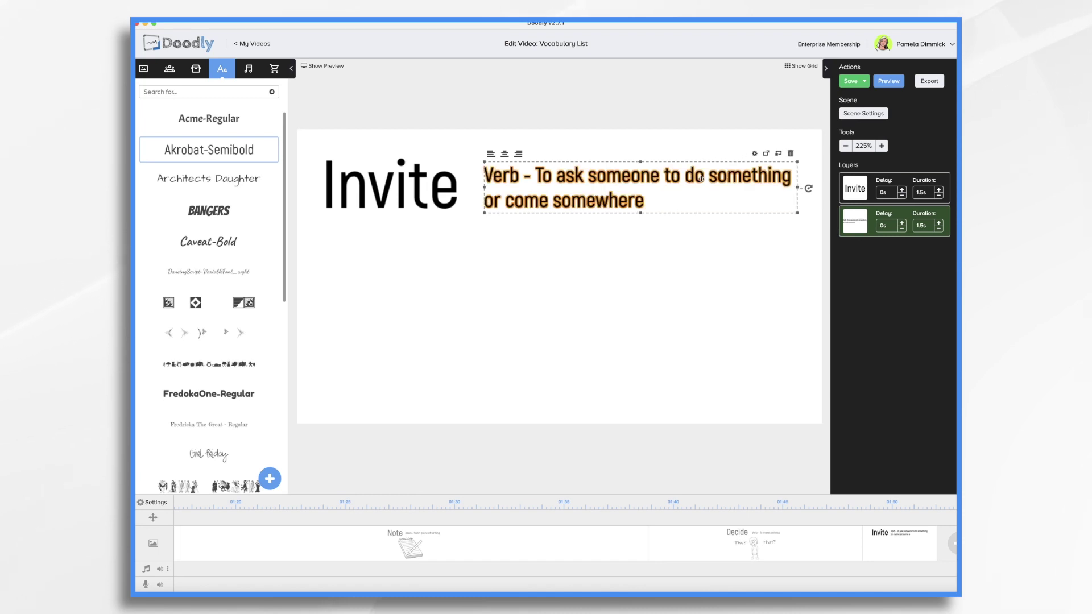
{"action": "left_click_drag", "start_coordinate": [697, 179], "coordinate": [692, 178]}
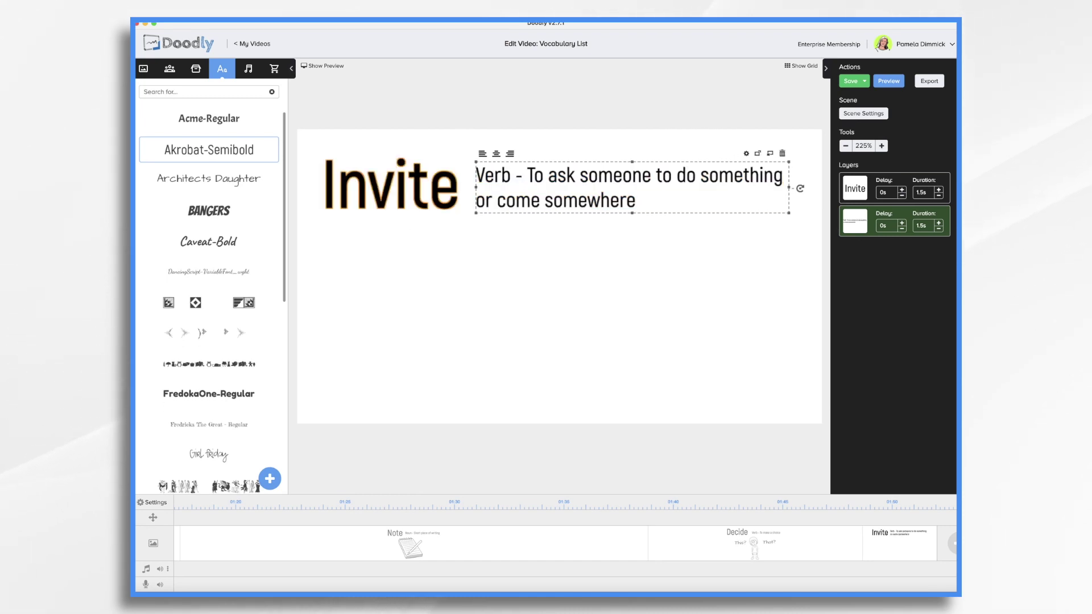
Add and enlarge the Brad Hand Over character, found by searching 'paper'
{"action": "left_click", "coordinate": [169, 69]}
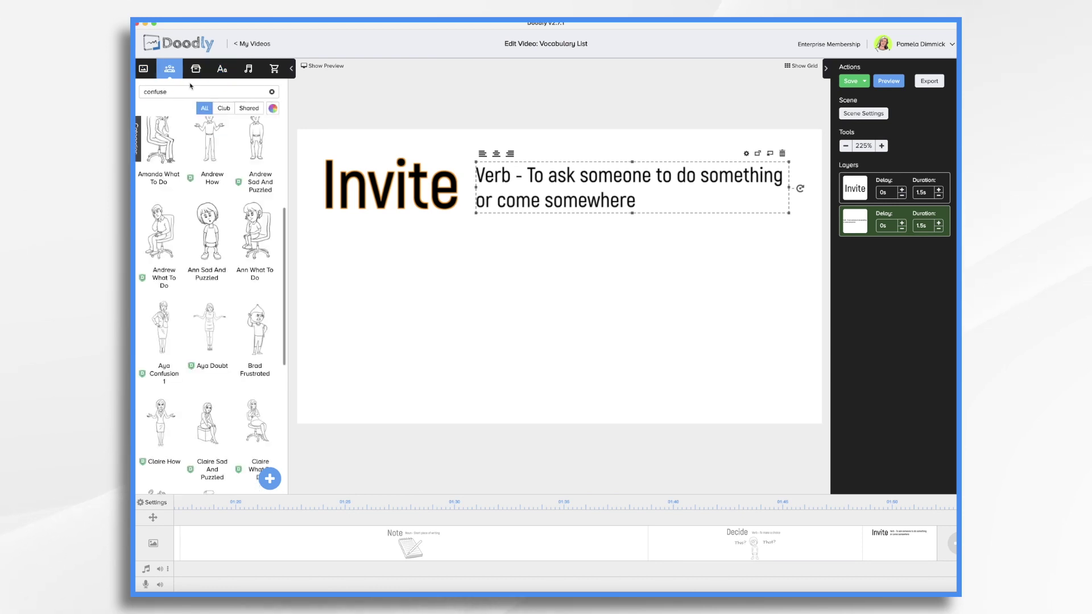
{"action": "left_click", "coordinate": [186, 94]}
{"action": "key", "text": "BackSpace"}
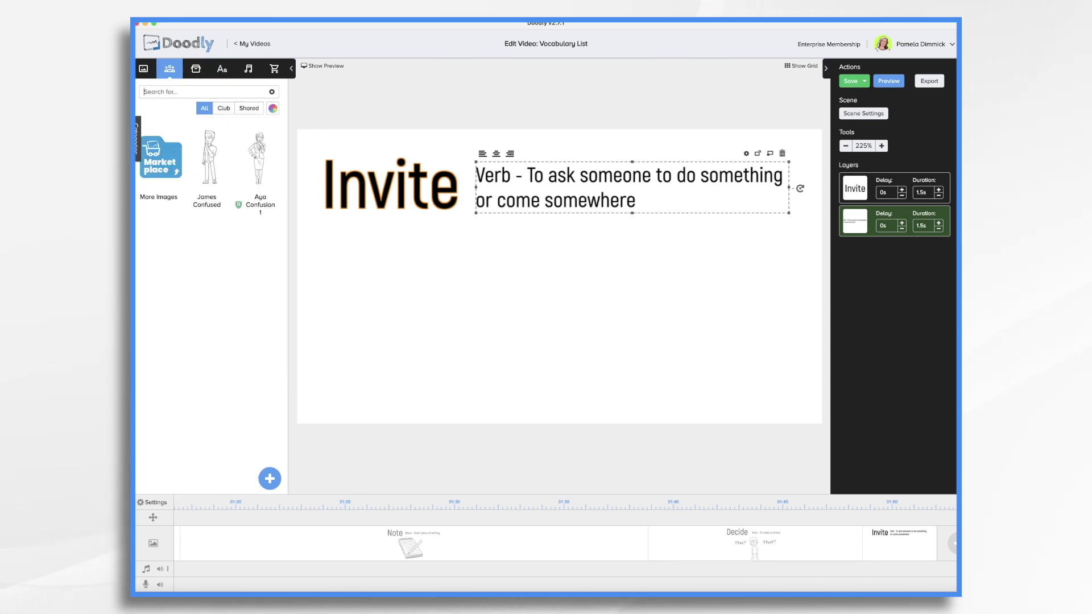
{"action": "type", "text": "paper"}
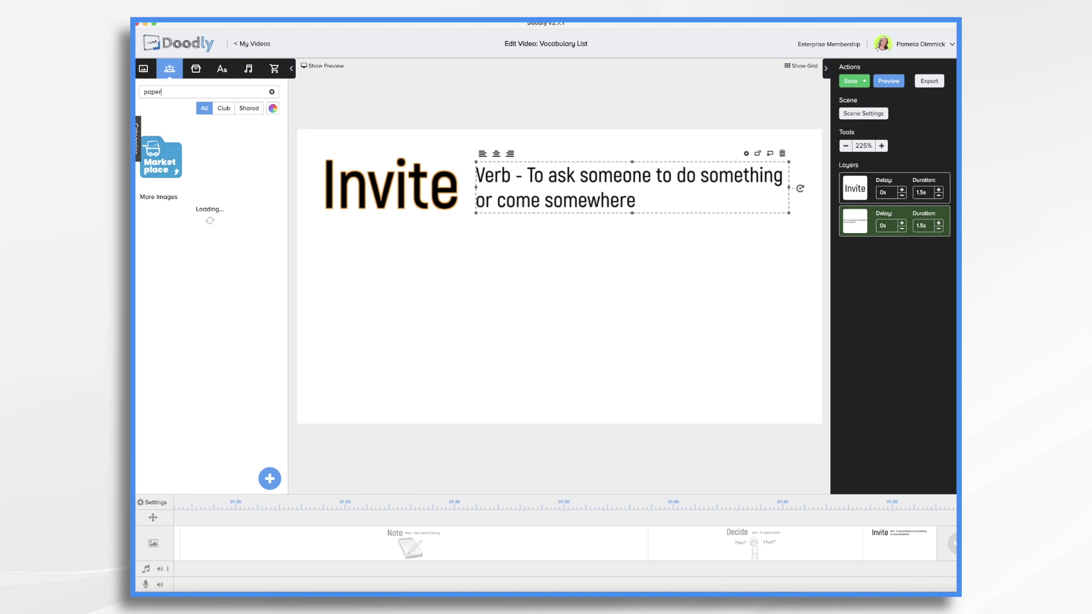
{"action": "scroll", "coordinate": [217, 296], "scroll_direction": "down", "scroll_amount": 5}
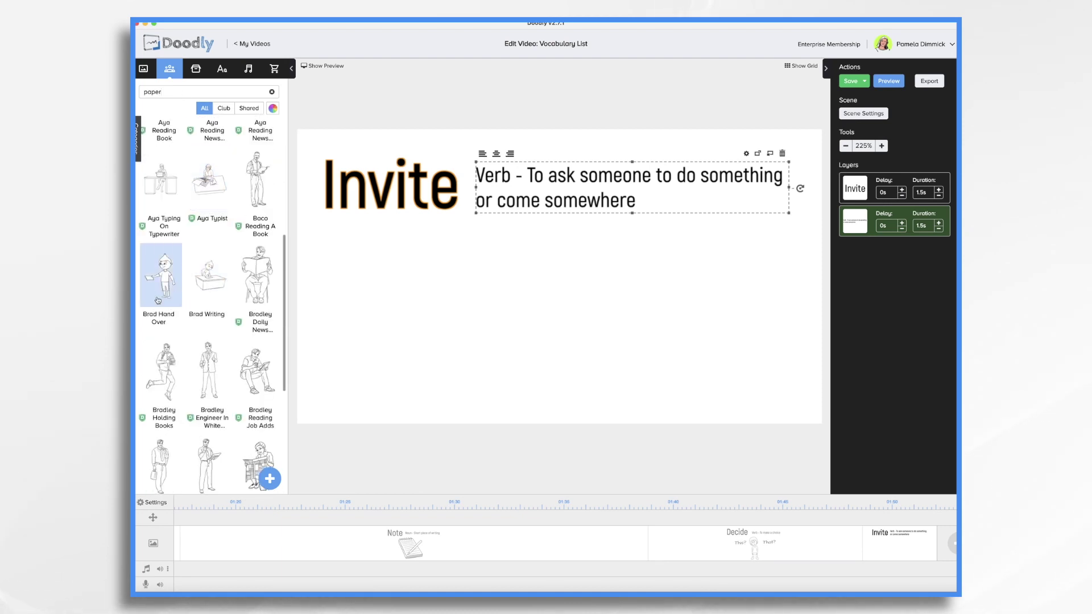
{"action": "left_click_drag", "start_coordinate": [169, 280], "coordinate": [717, 317]}
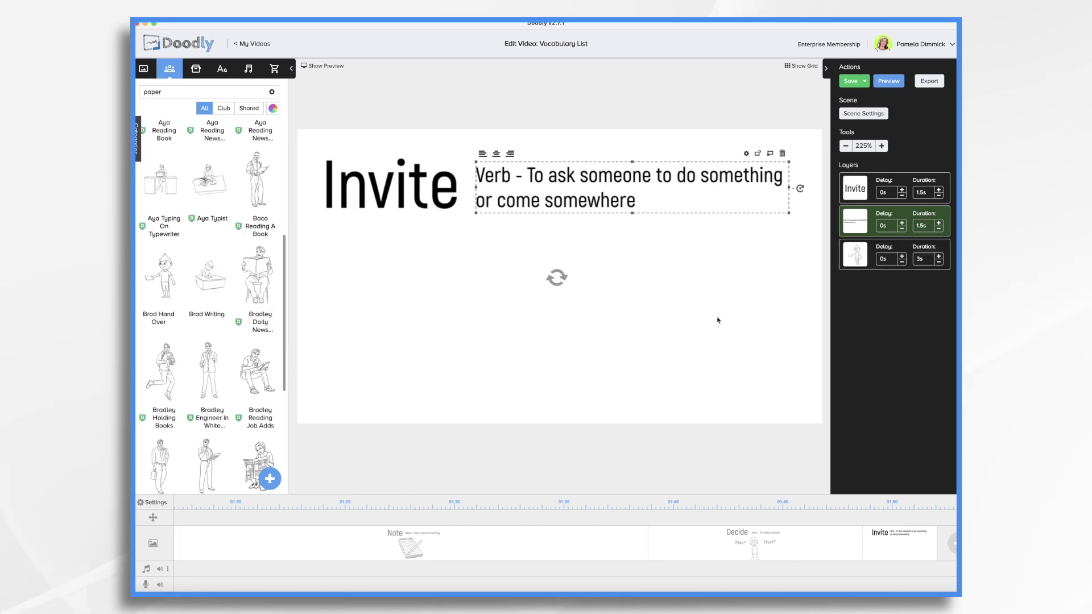
{"action": "left_click_drag", "start_coordinate": [672, 227], "coordinate": [671, 188]}
Add the sitting kid at lower left, flipped to face the standing boy
{"action": "double_click", "coordinate": [204, 91]}
{"action": "type", "text": "kid"}
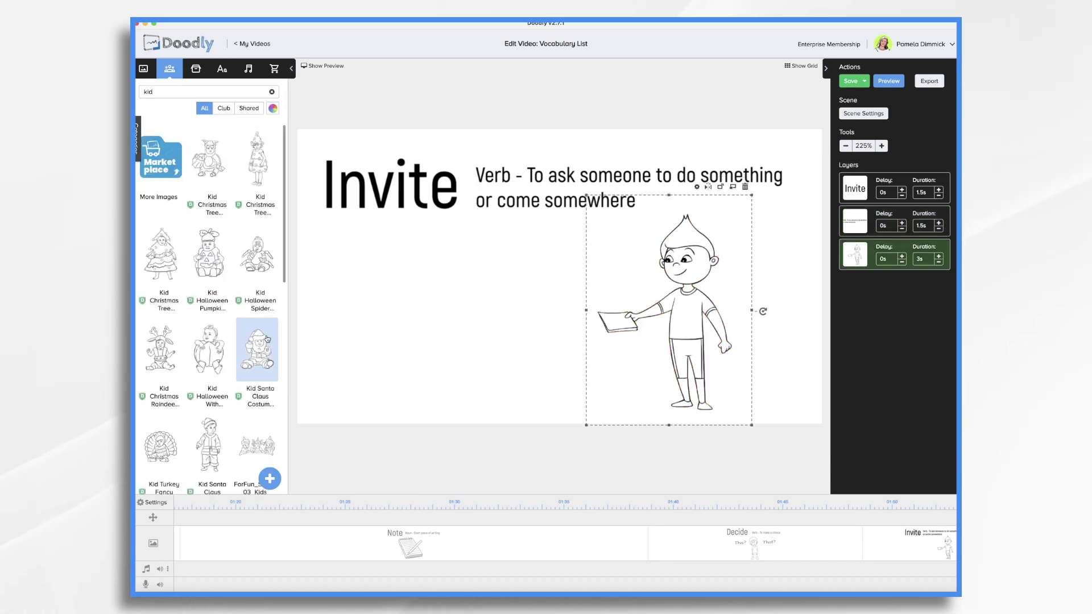
{"action": "scroll", "coordinate": [269, 345], "scroll_direction": "down", "scroll_amount": 5}
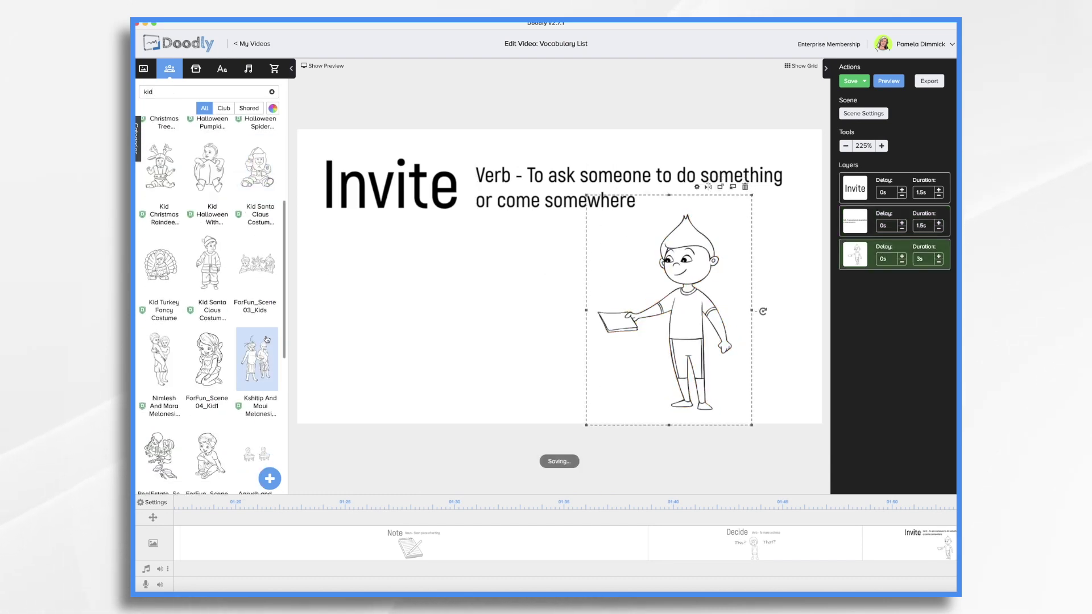
{"action": "left_click_drag", "start_coordinate": [207, 363], "coordinate": [408, 364]}
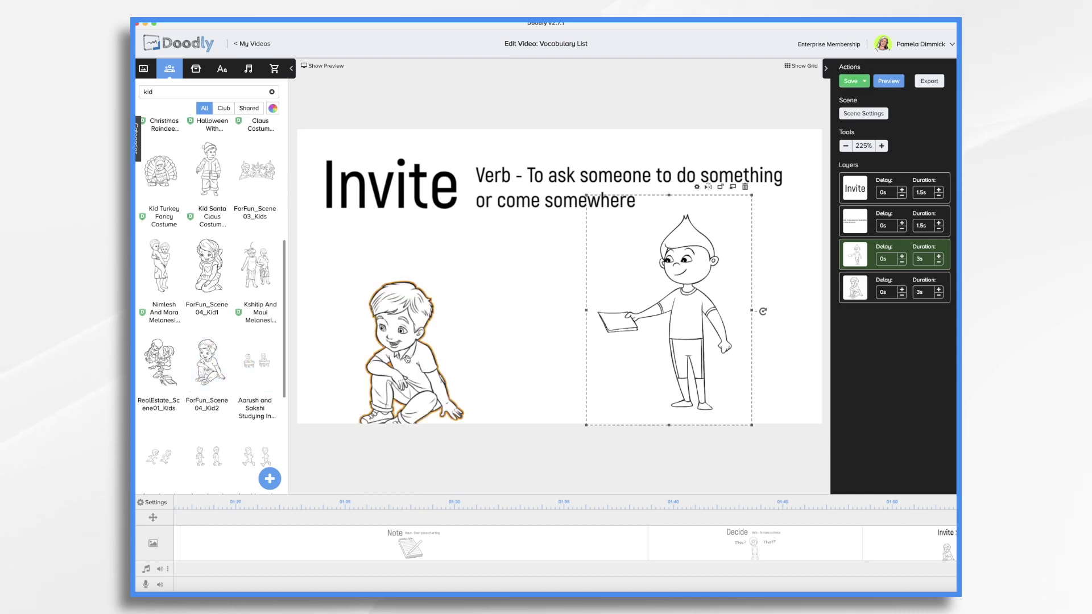
{"action": "left_click", "coordinate": [417, 239]}
{"action": "left_click_drag", "start_coordinate": [671, 318], "coordinate": [678, 328]}
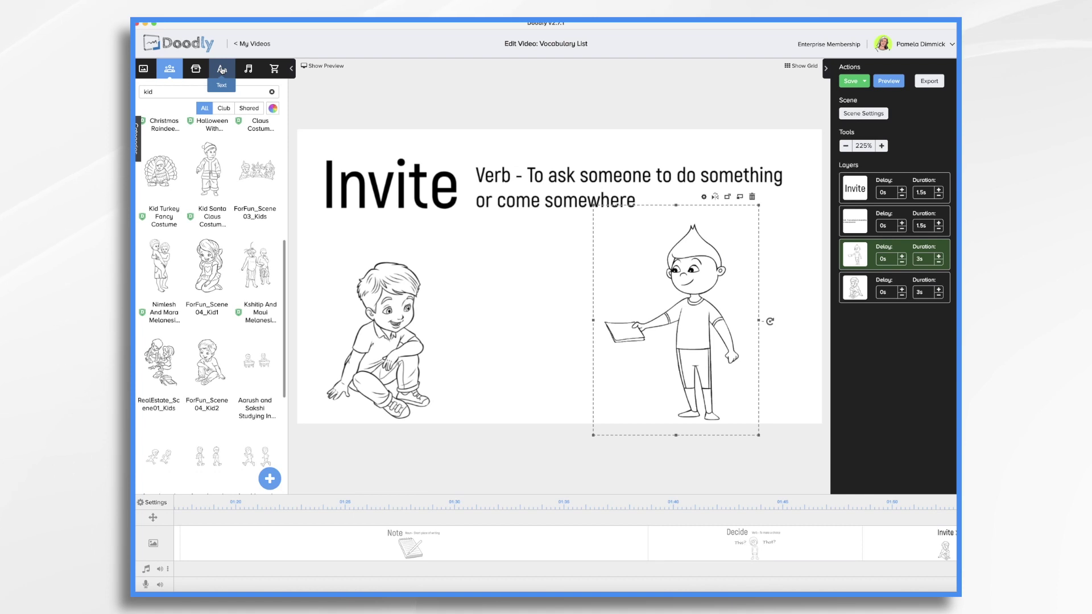
Add a Speech Bubble prop (search 'spee') shrunk beside the sitting boy
{"action": "left_click", "coordinate": [196, 69]}
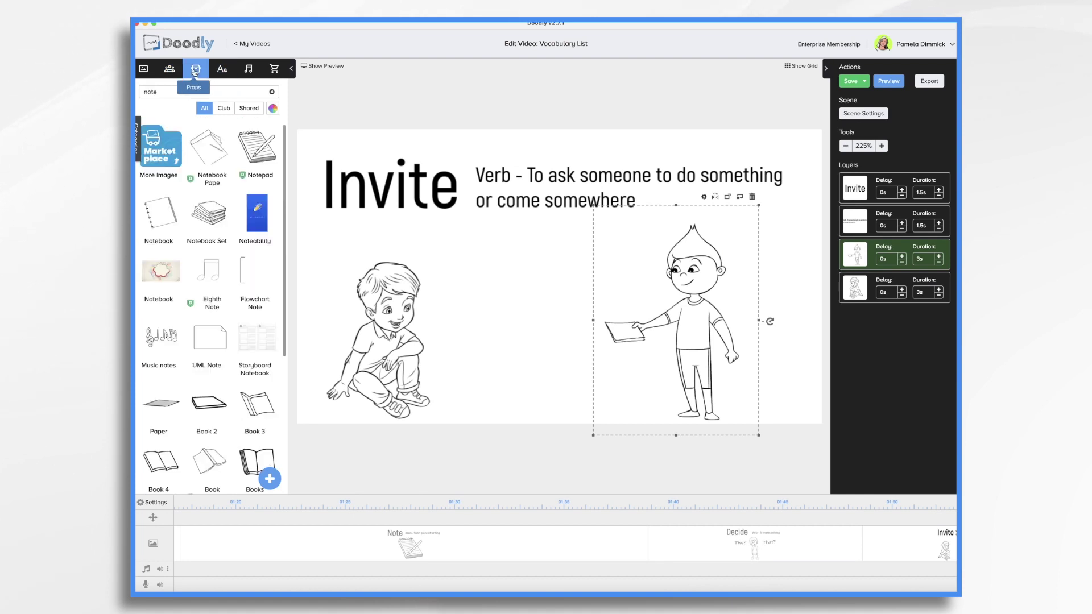
{"action": "left_click", "coordinate": [203, 90]}
{"action": "key", "text": "BackSpace"}
{"action": "key", "text": "BackSpace"}
{"action": "key", "text": "BackSpace"}
{"action": "key", "text": "BackSpace"}
{"action": "type", "text": "spee"}
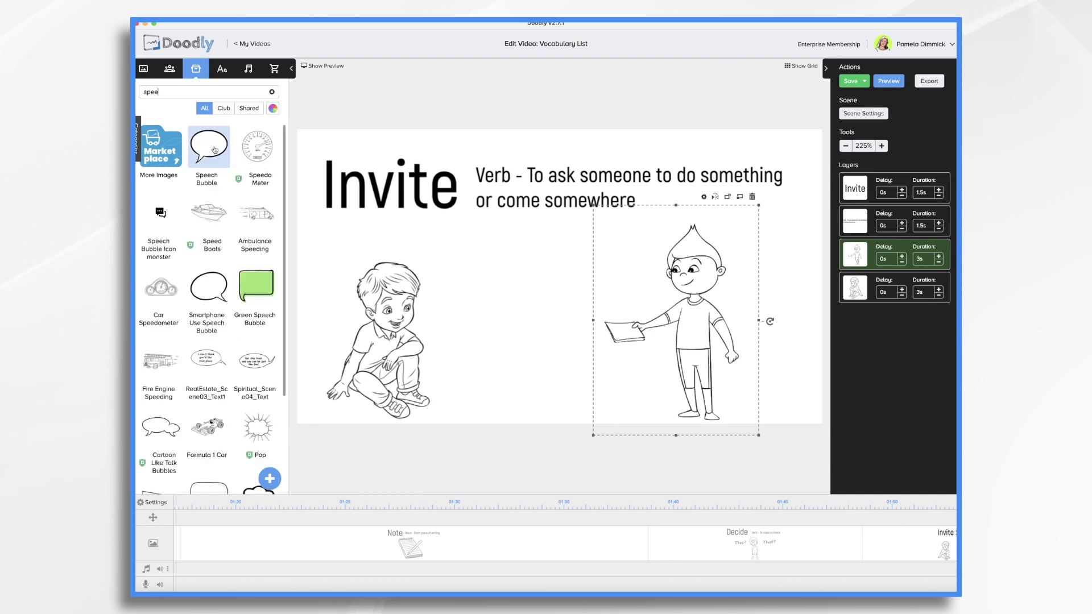
{"action": "left_click_drag", "start_coordinate": [208, 146], "coordinate": [549, 310]}
{"action": "left_click_drag", "start_coordinate": [620, 389], "coordinate": [532, 317]}
Write 'I'd love to come to your party!' inside the speech bubble
{"action": "left_click", "coordinate": [221, 69]}
{"action": "left_click", "coordinate": [209, 150]}
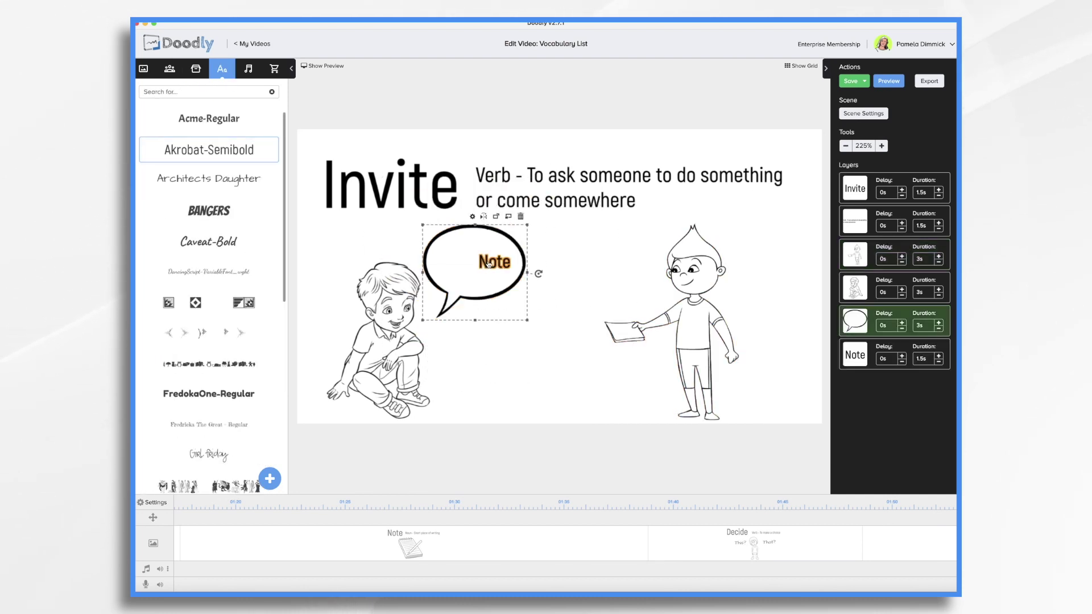
{"action": "double_click", "coordinate": [495, 257]}
{"action": "type", "text": "I'd love to come to your party!"}
{"action": "left_click", "coordinate": [643, 393]}
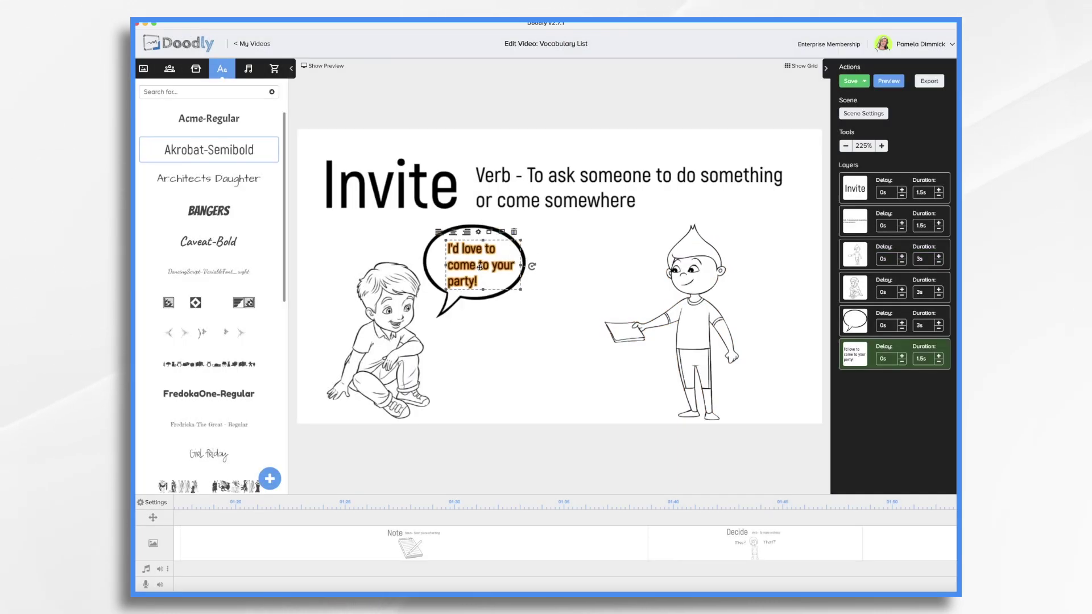
Apply the Invite scene's settings, then bring up the Decide scene
{"action": "left_click", "coordinate": [671, 286]}
{"action": "left_click", "coordinate": [864, 113]}
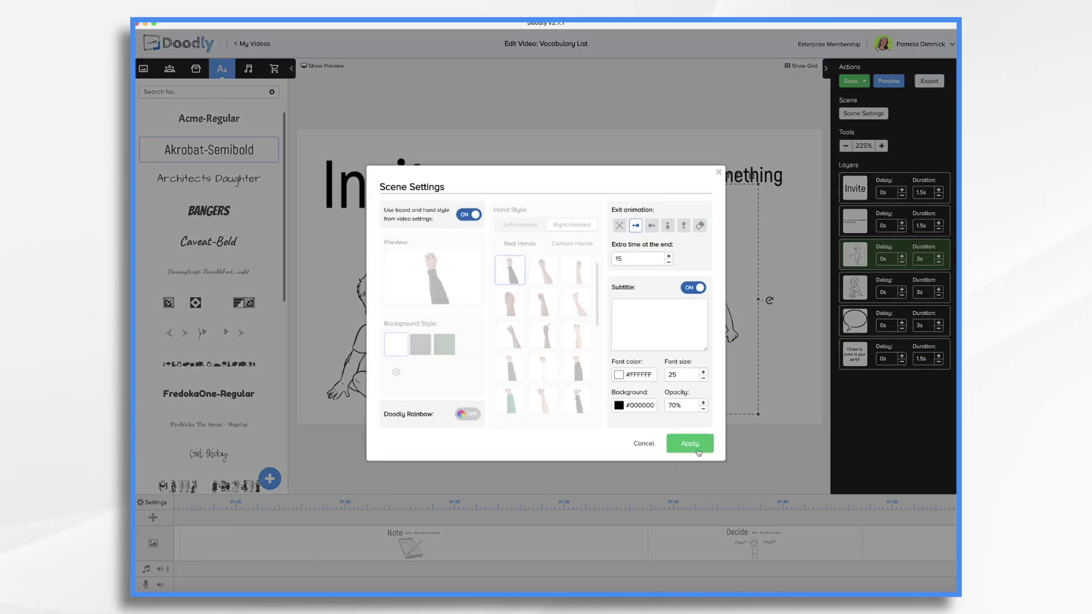
{"action": "left_click", "coordinate": [690, 443]}
{"action": "left_click", "coordinate": [732, 545]}
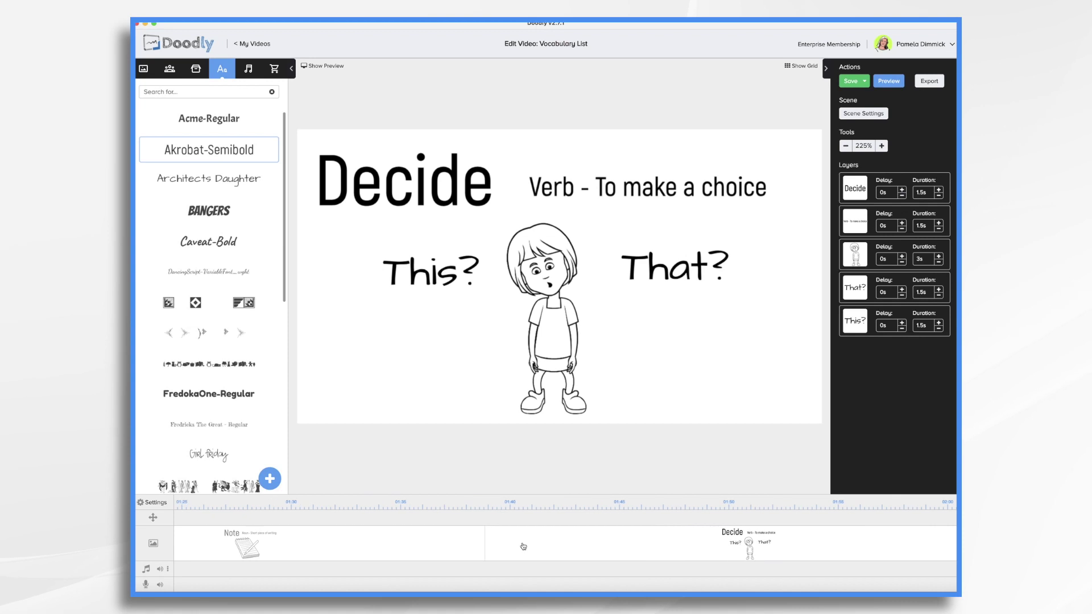
Drag the Chill Out track from the Music sounds onto the timeline as background music
{"action": "left_click", "coordinate": [248, 69]}
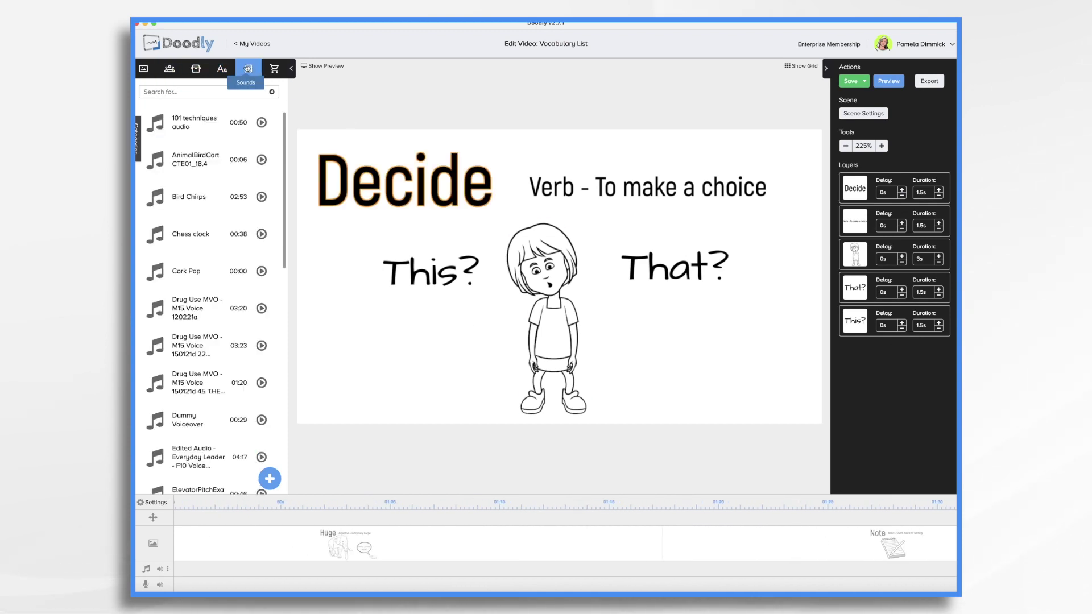
{"action": "left_click", "coordinate": [151, 162]}
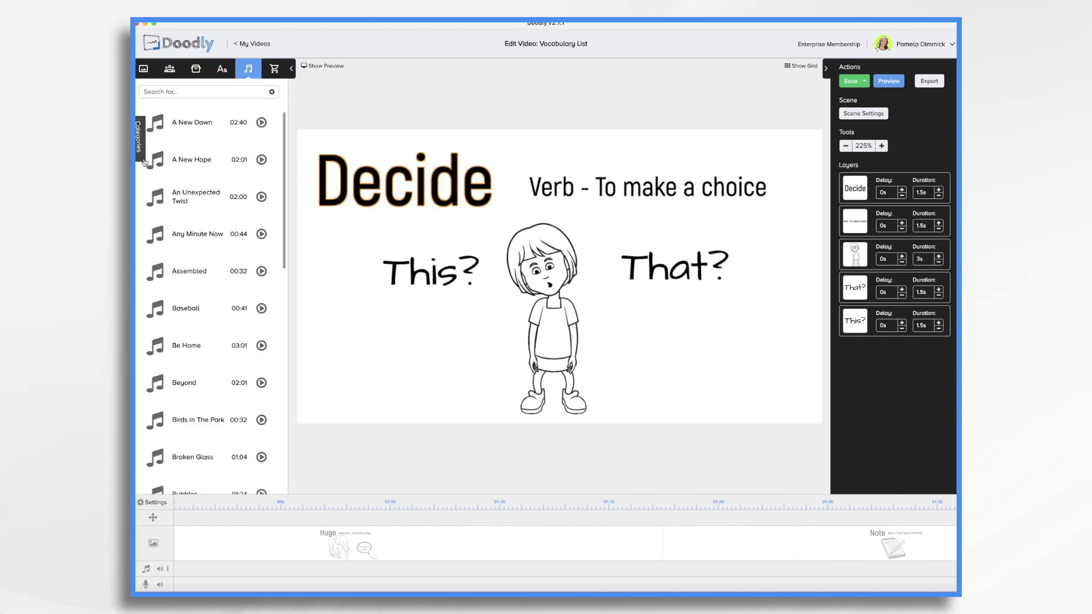
{"action": "scroll", "coordinate": [189, 182], "scroll_direction": "down", "scroll_amount": 10}
{"action": "left_click_drag", "start_coordinate": [190, 182], "coordinate": [243, 563]}
{"action": "scroll", "coordinate": [478, 581], "scroll_direction": "right", "scroll_amount": 15}
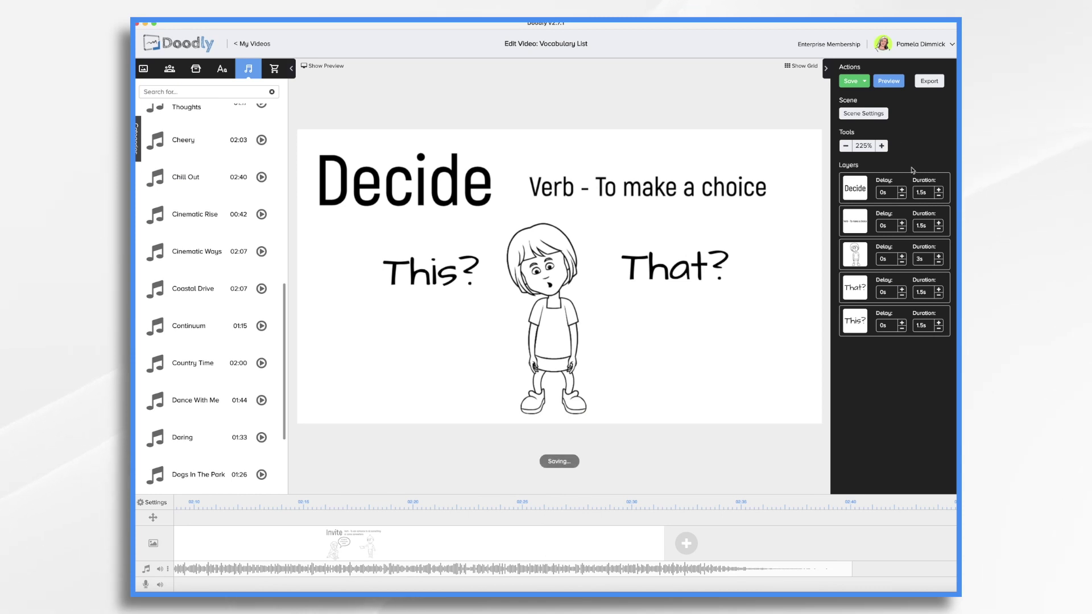
{"action": "left_click", "coordinate": [872, 115]}
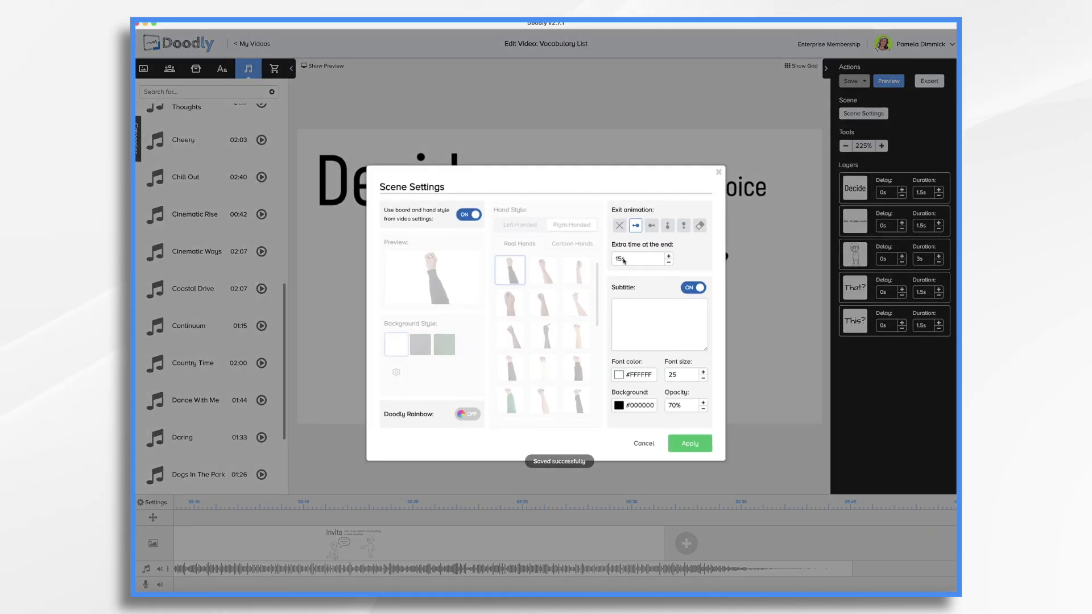
Apply a 20.5 s end pause to Decide, then fade out Chill Out and set it to about 36% volume
{"action": "left_click", "coordinate": [668, 256]}
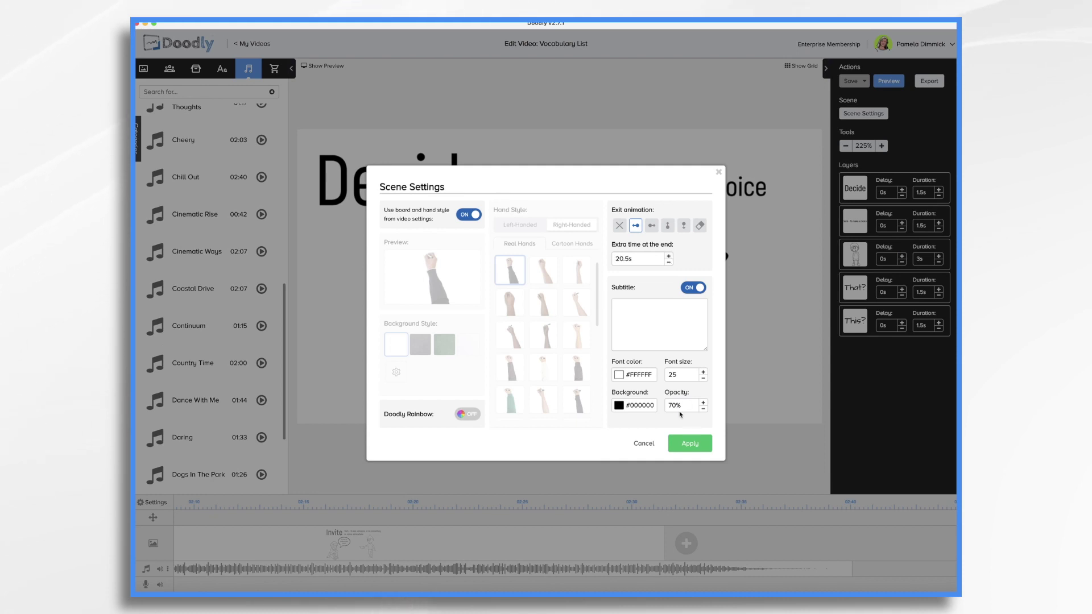
{"action": "left_click", "coordinate": [704, 445]}
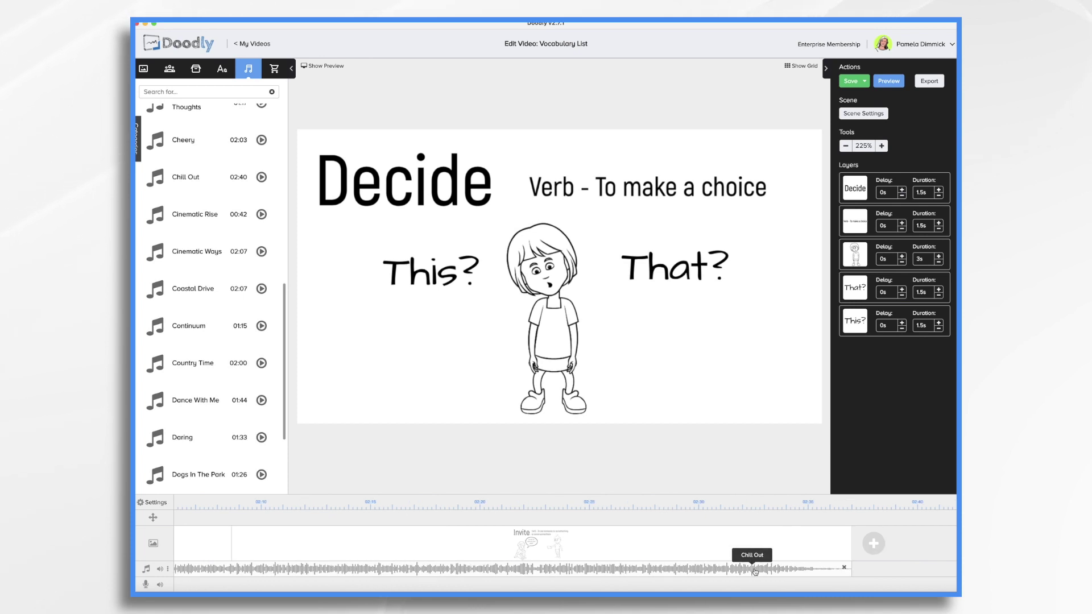
{"action": "right_click", "coordinate": [816, 569]}
{"action": "left_click", "coordinate": [840, 532]}
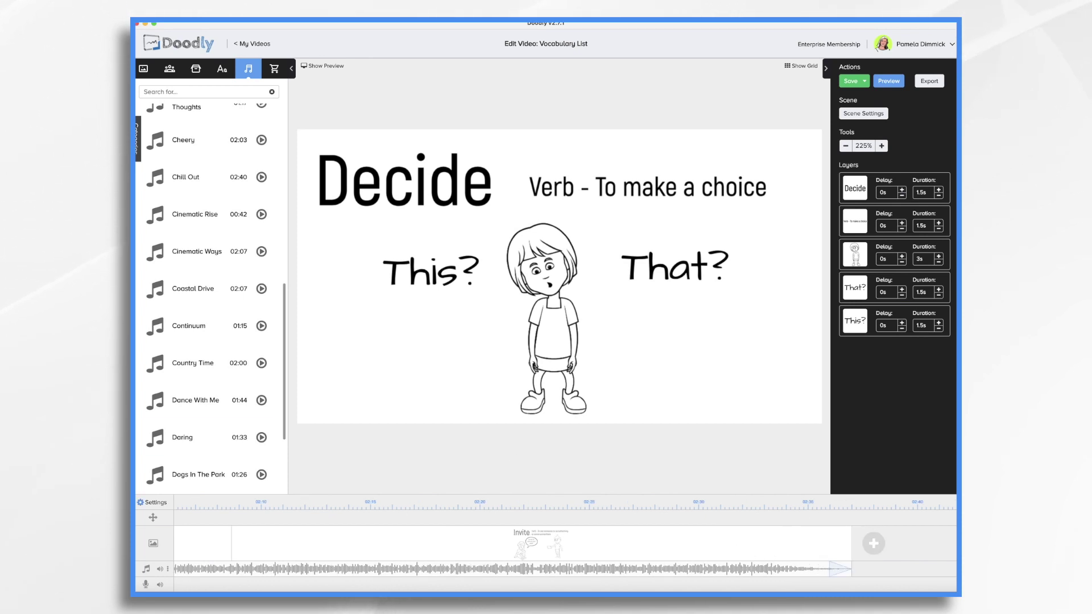
{"action": "left_click", "coordinate": [160, 569]}
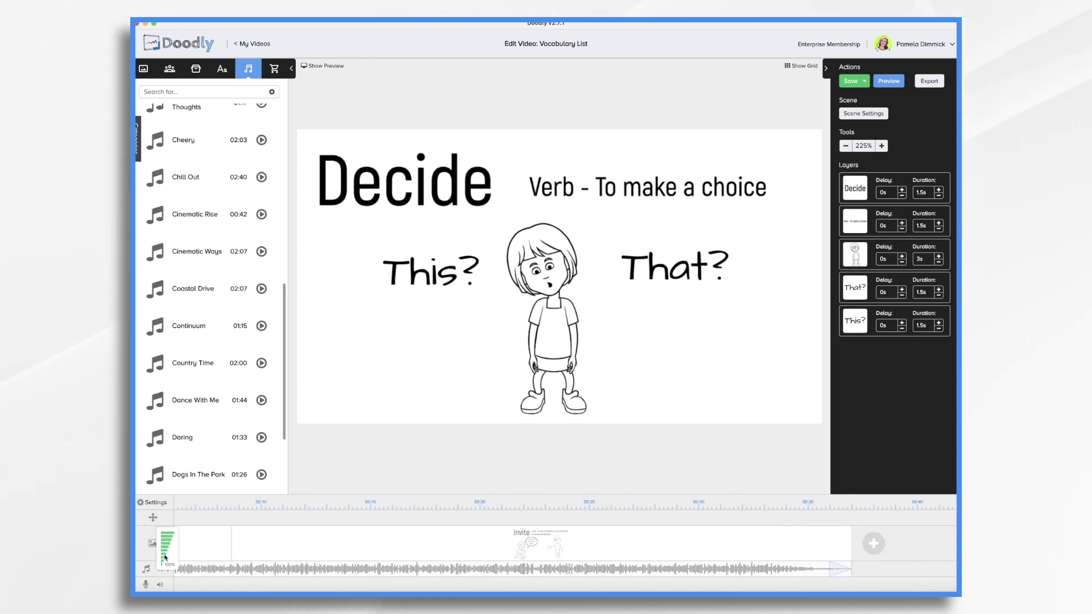
{"action": "left_click", "coordinate": [165, 557]}
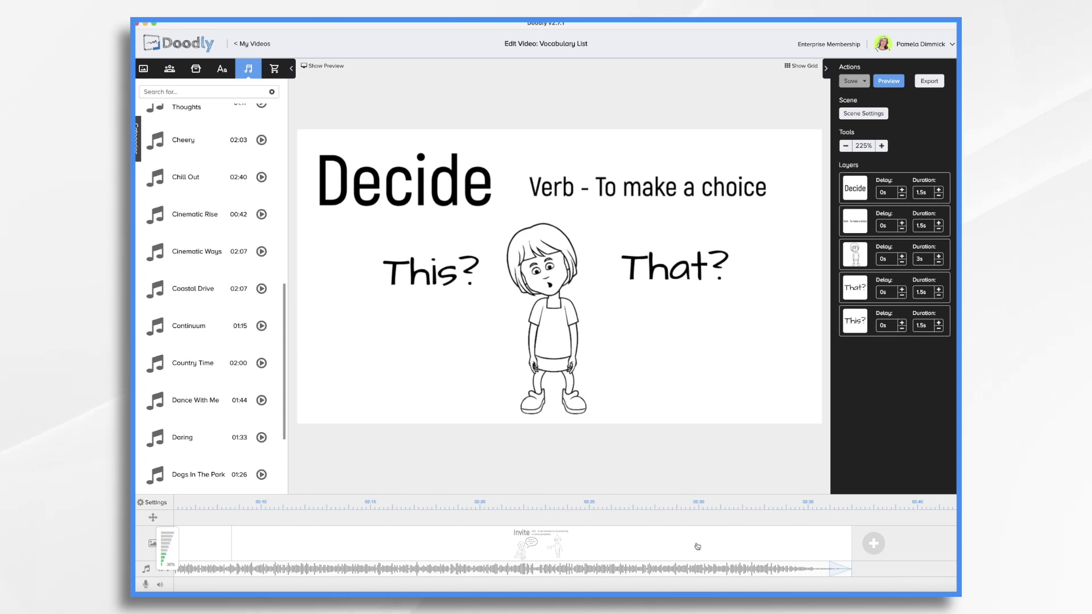